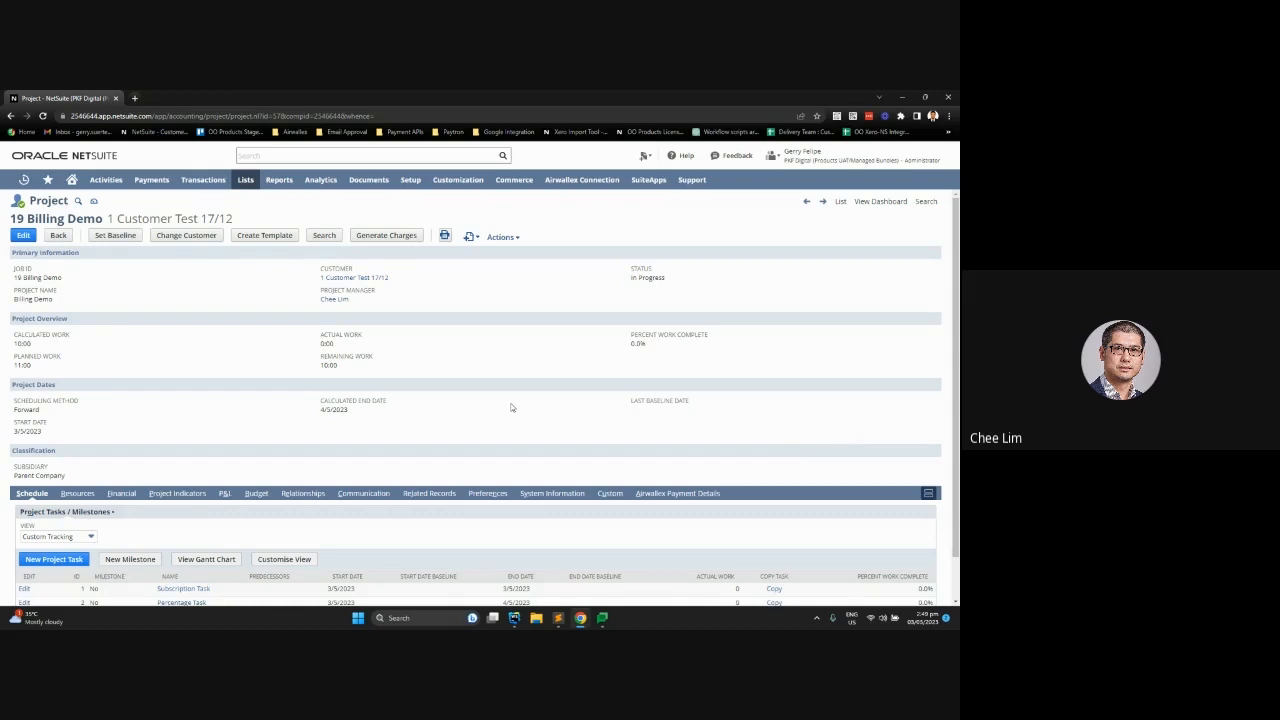
pyautogui.scroll(-1, 430, 415)
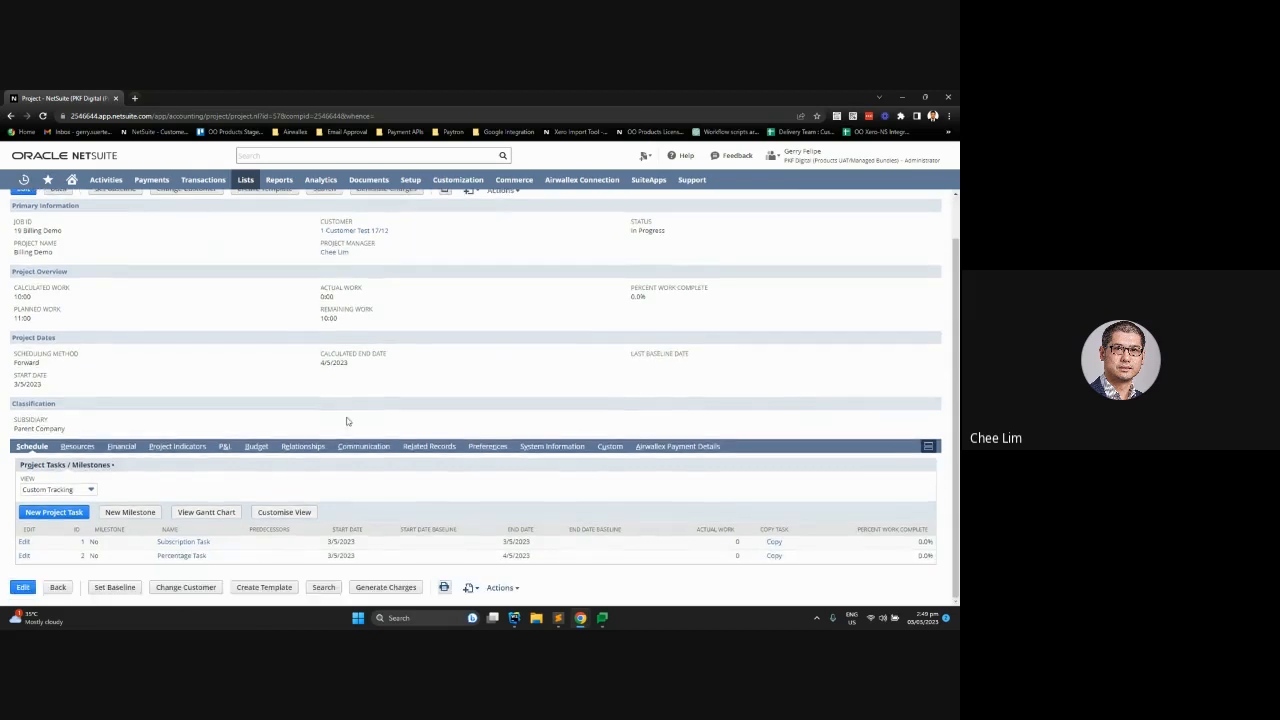
pyautogui.click(121, 447)
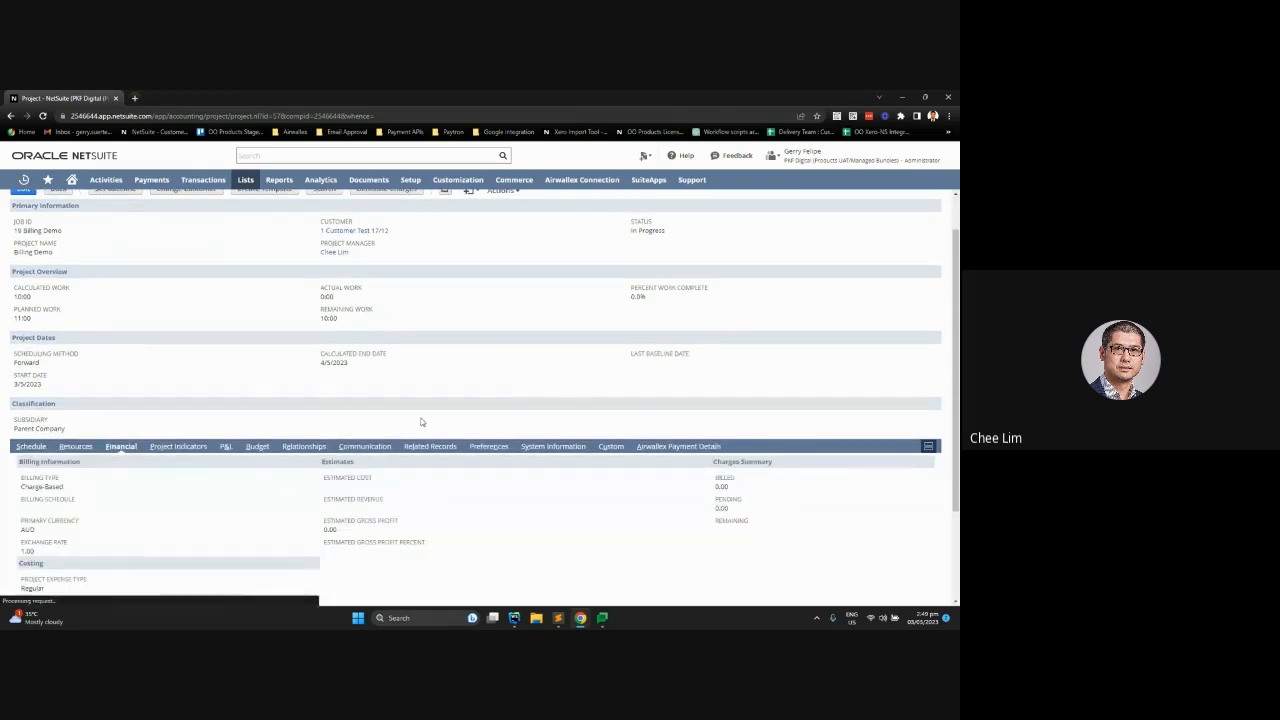
pyautogui.scroll(-3, 421, 422)
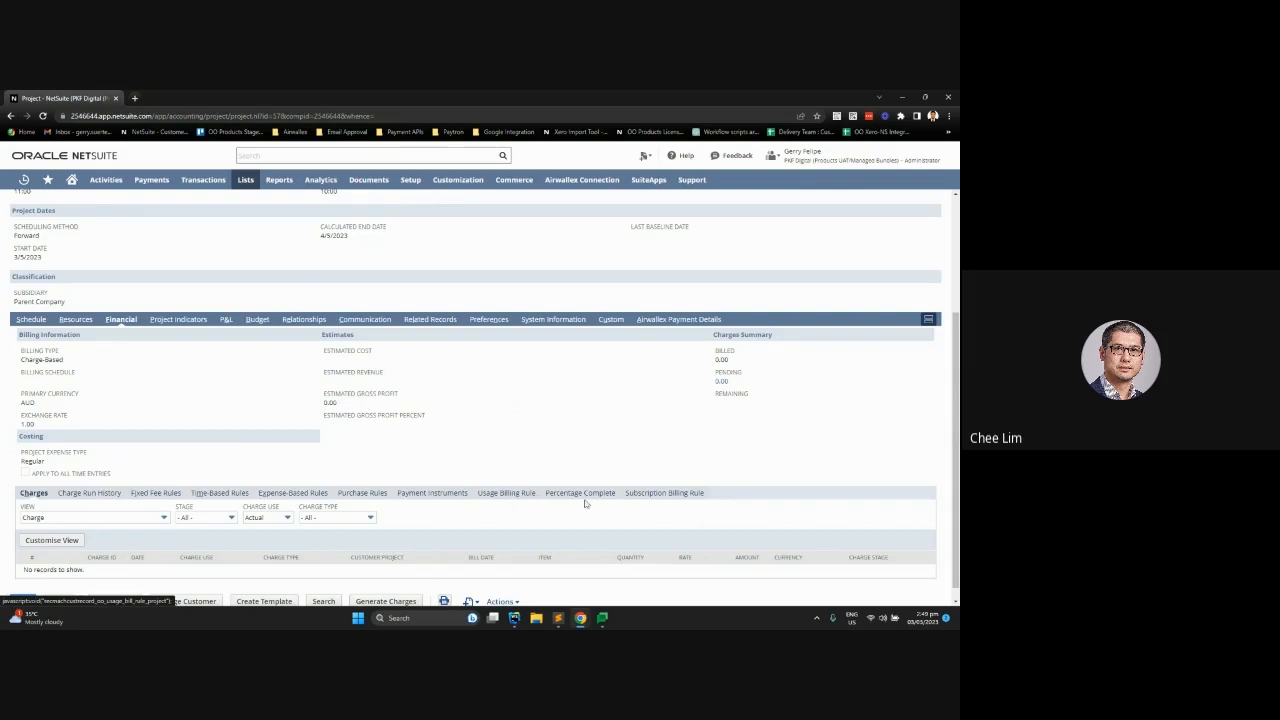
pyautogui.click(656, 495)
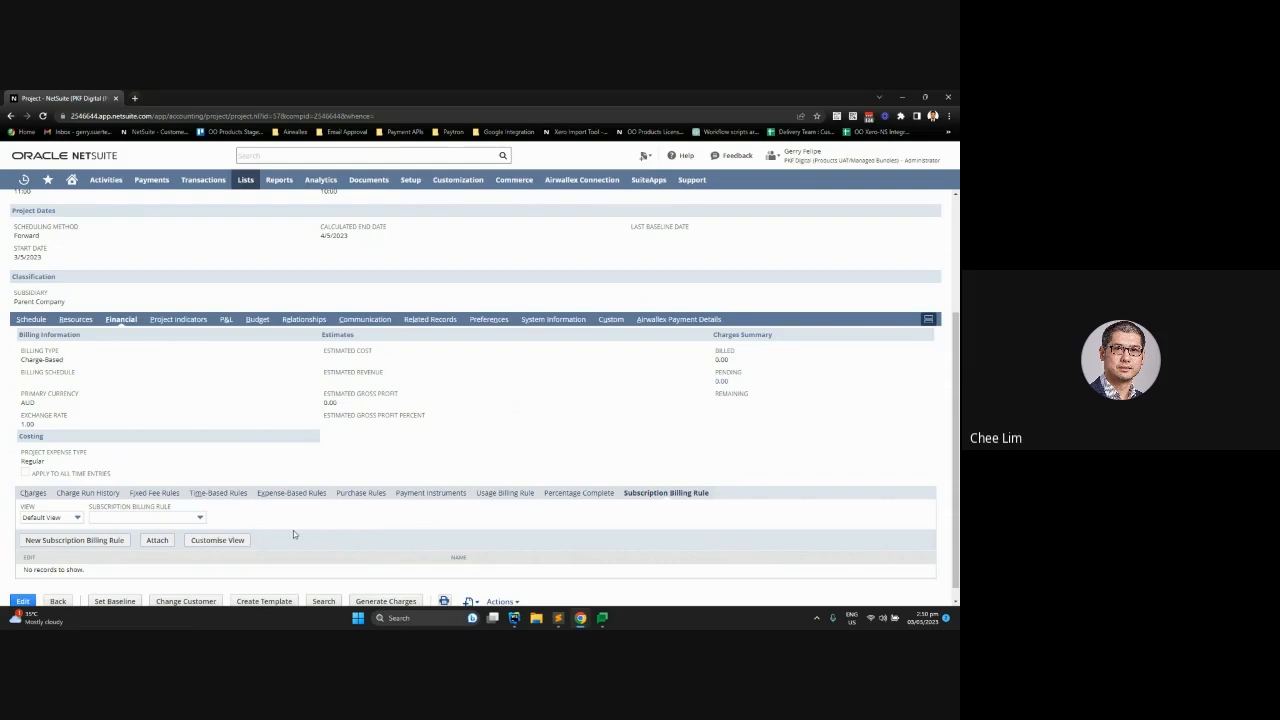
pyautogui.click(92, 546)
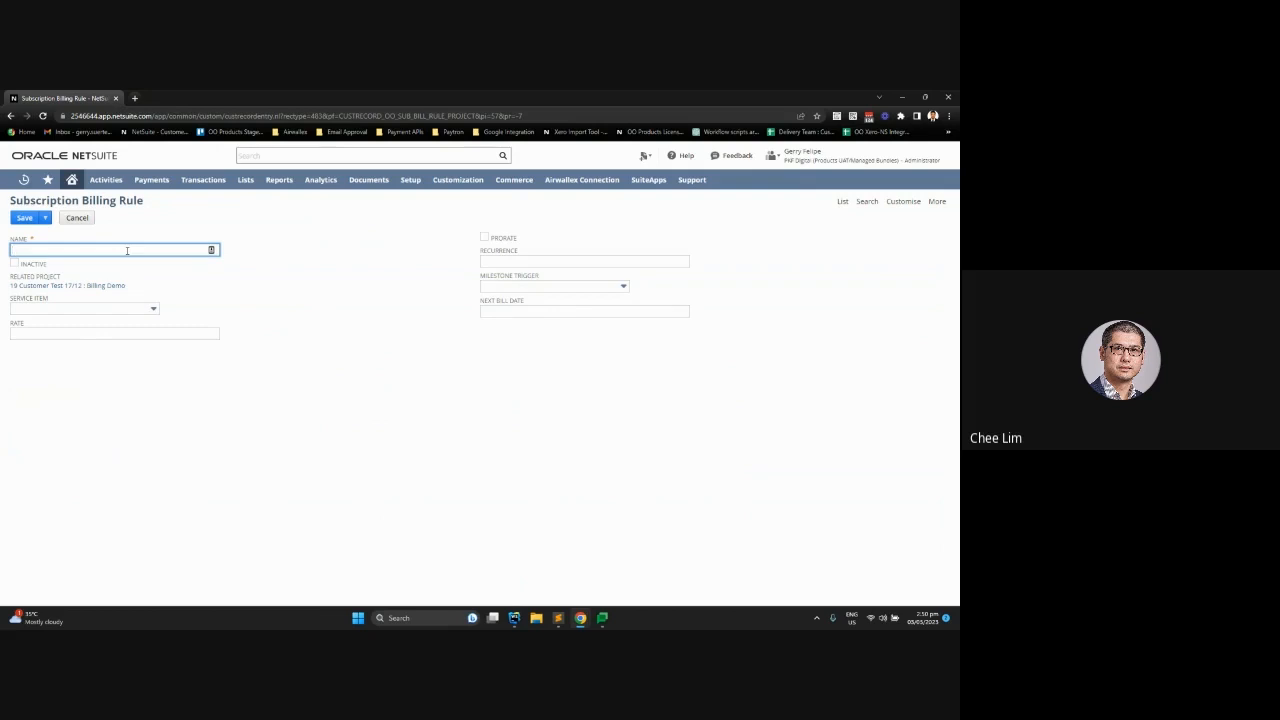
pyautogui.click(77, 217)
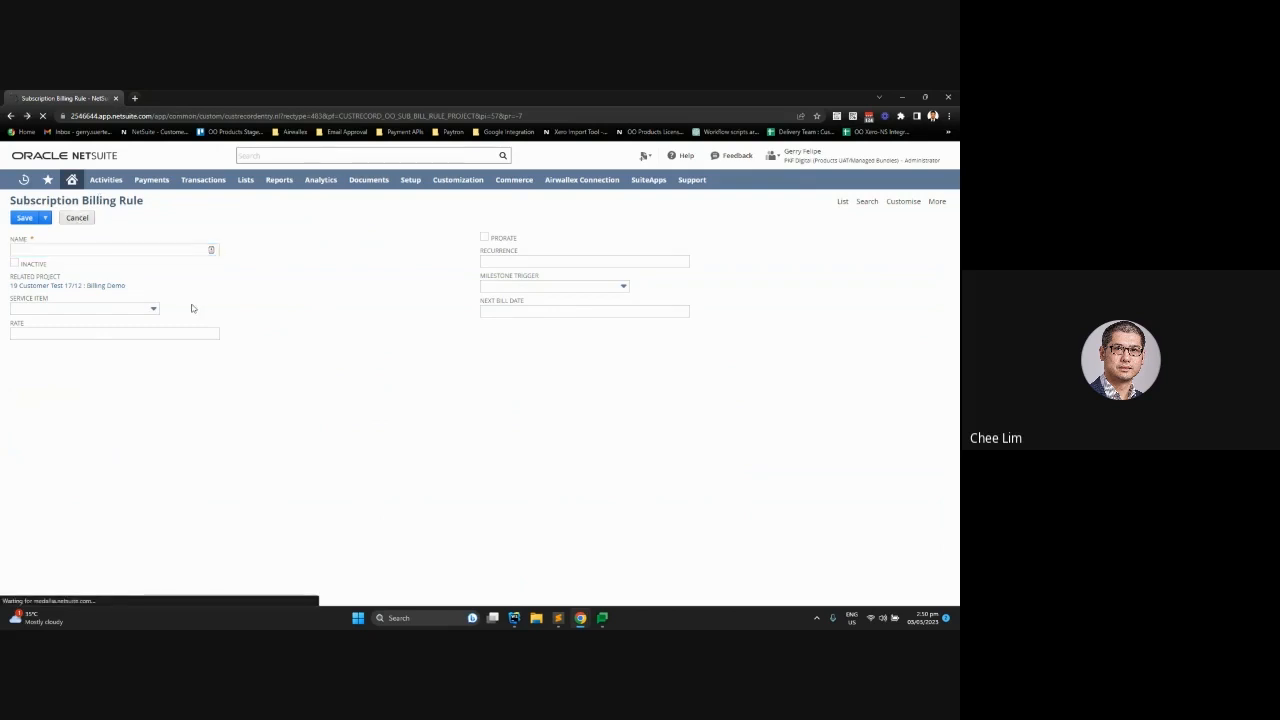
# Step: Review the details of the Subscription Task in the project's schedule, and close its record
pyautogui.scroll(-1, 197, 403)
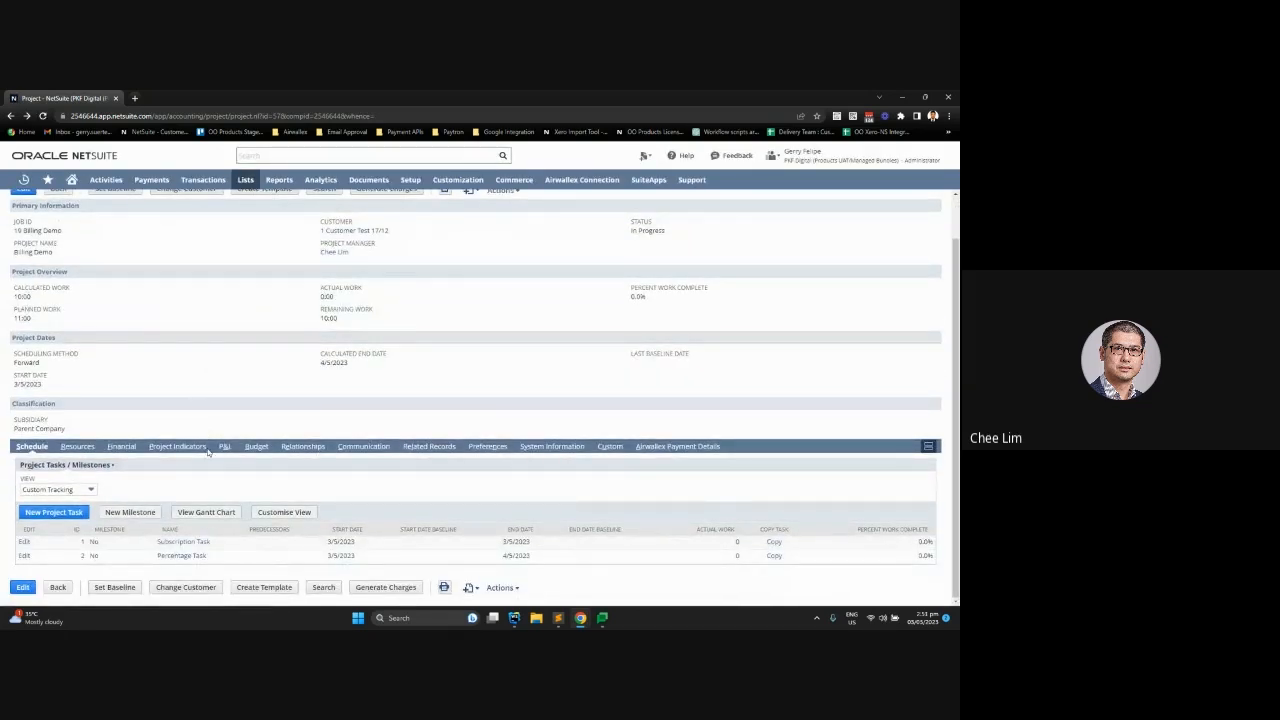
pyautogui.click(190, 542)
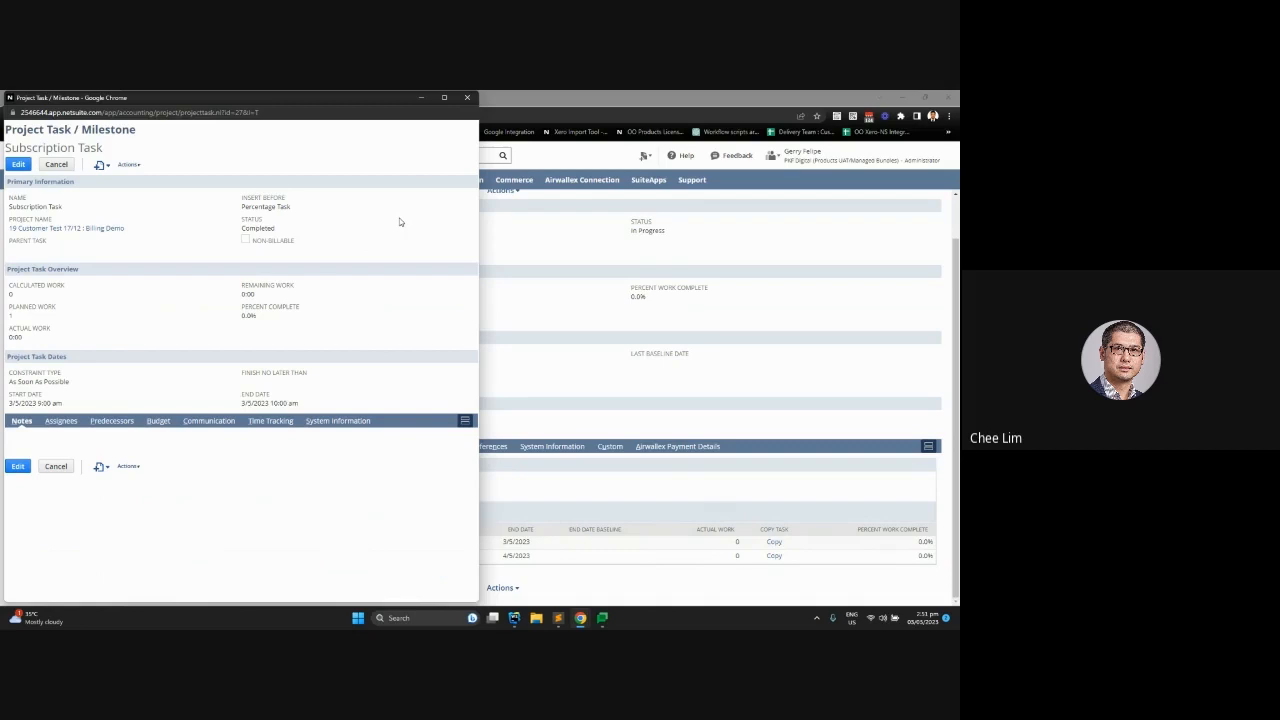
pyautogui.click(467, 97)
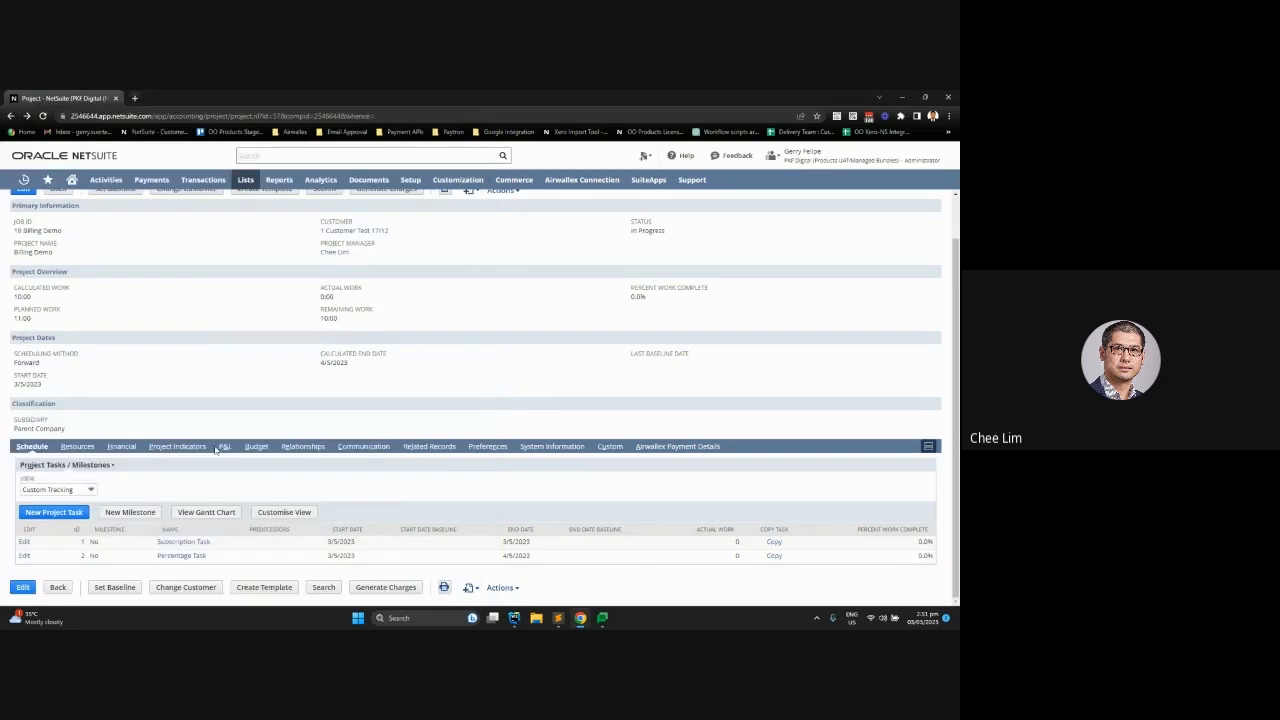
# Step: Start a new subscription billing rule in the project's financial details and name it "Subscription Rule 12 months"
pyautogui.click(121, 446)
pyautogui.scroll(-3, 284, 398)
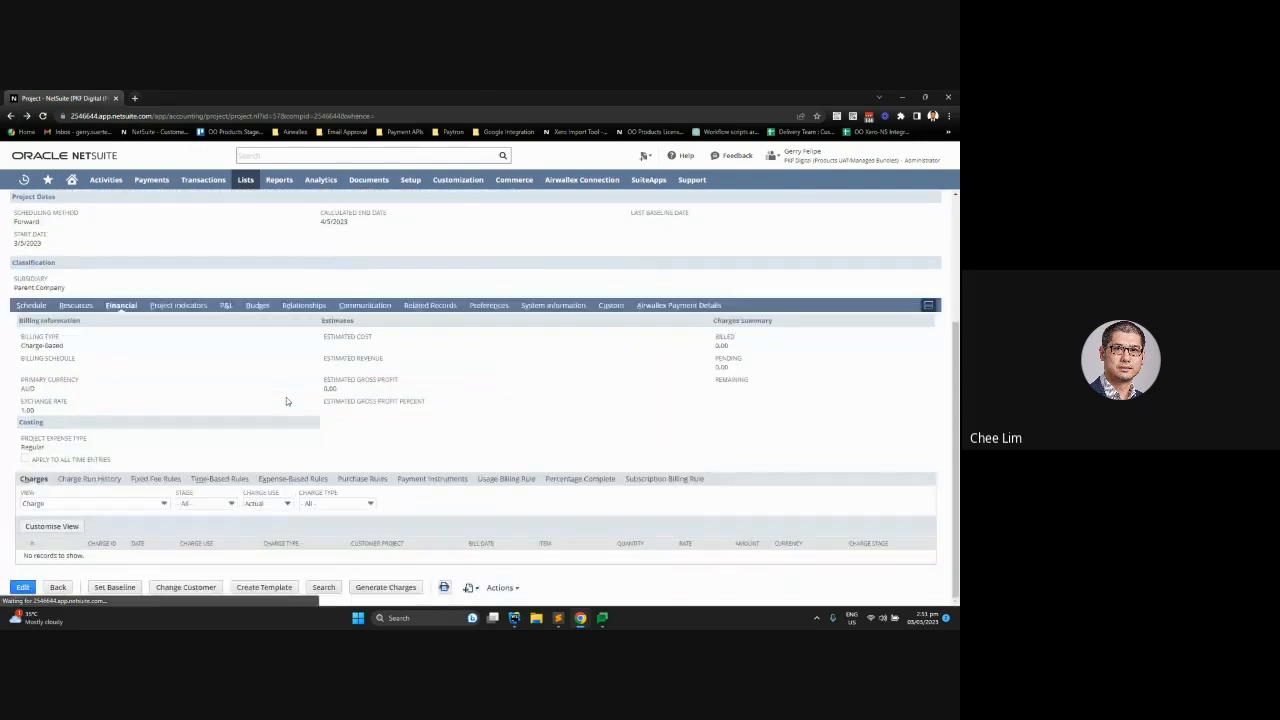
pyautogui.click(663, 482)
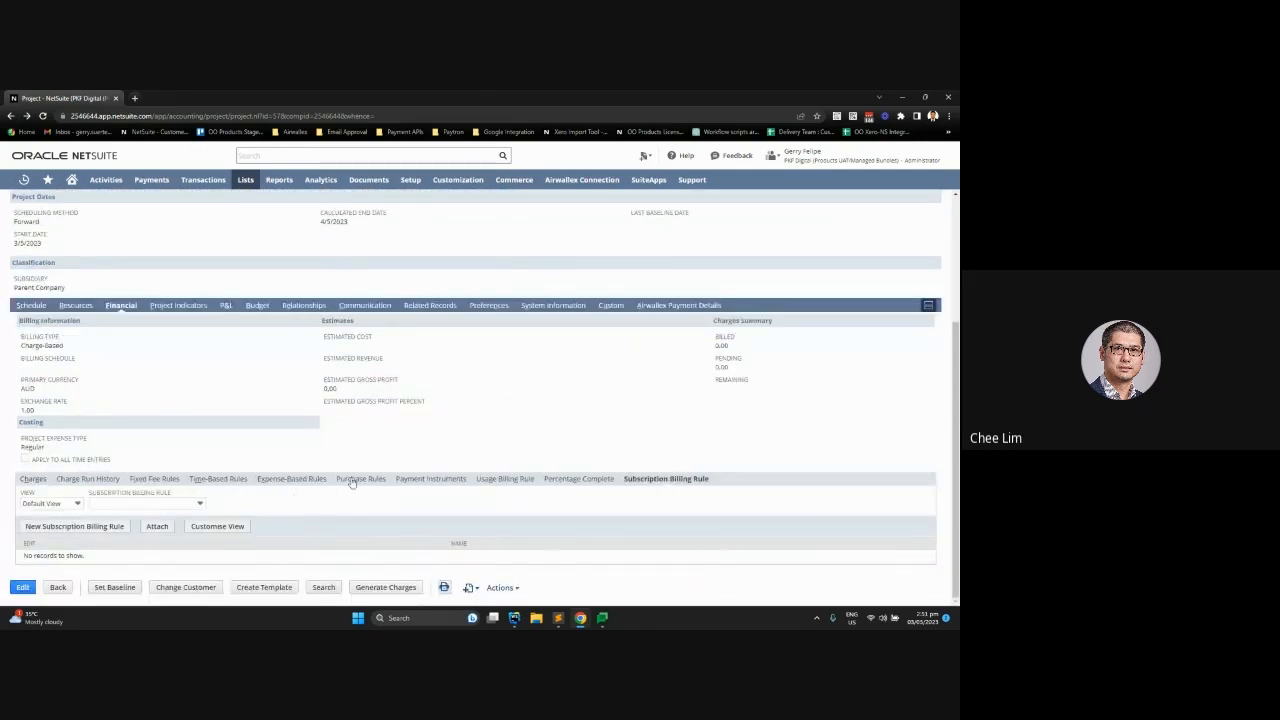
pyautogui.click(105, 530)
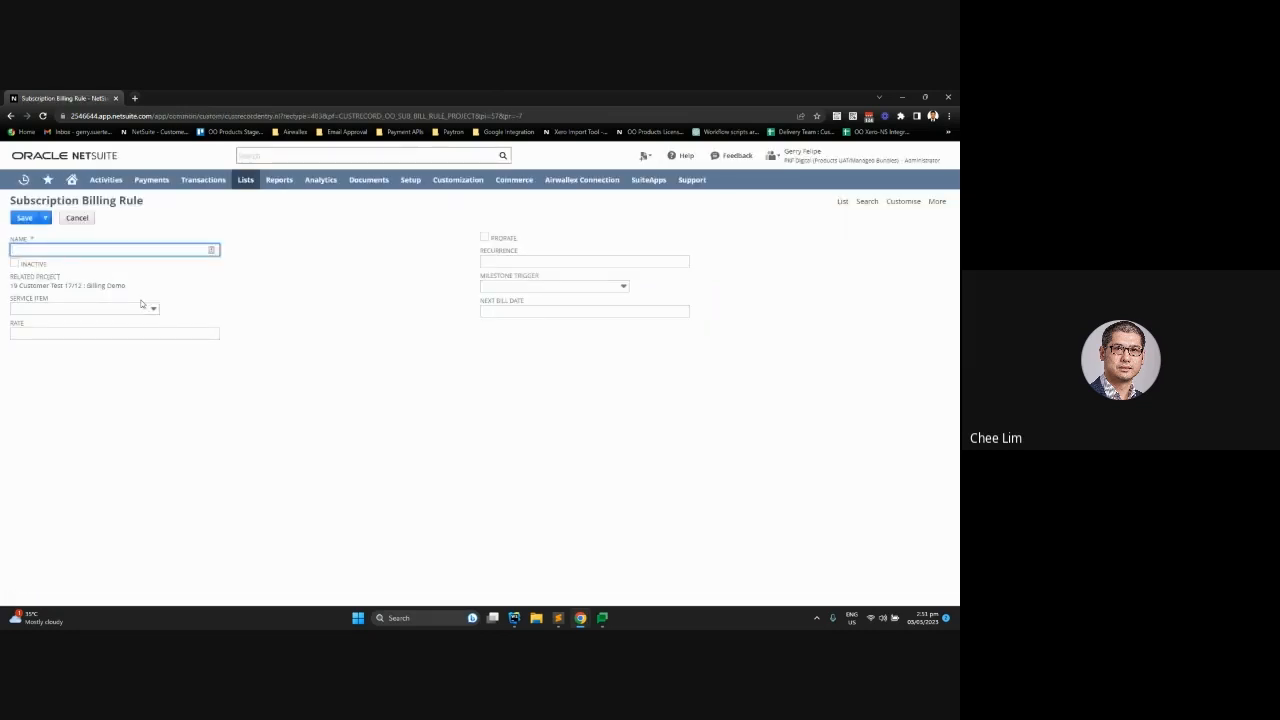
pyautogui.write('Subscription Rule 1')
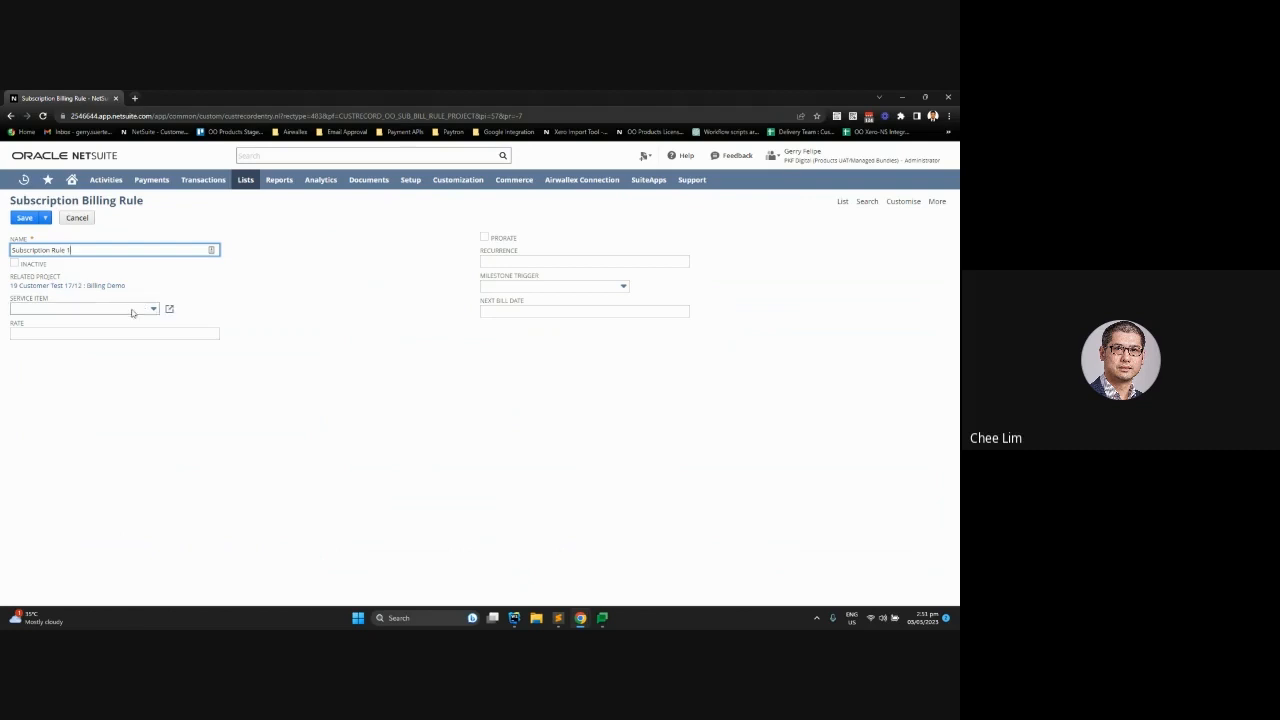
pyautogui.write('-')
# Step: Assign Billing Item as the rule's service item and set its rate to 100
pyautogui.click(124, 313)
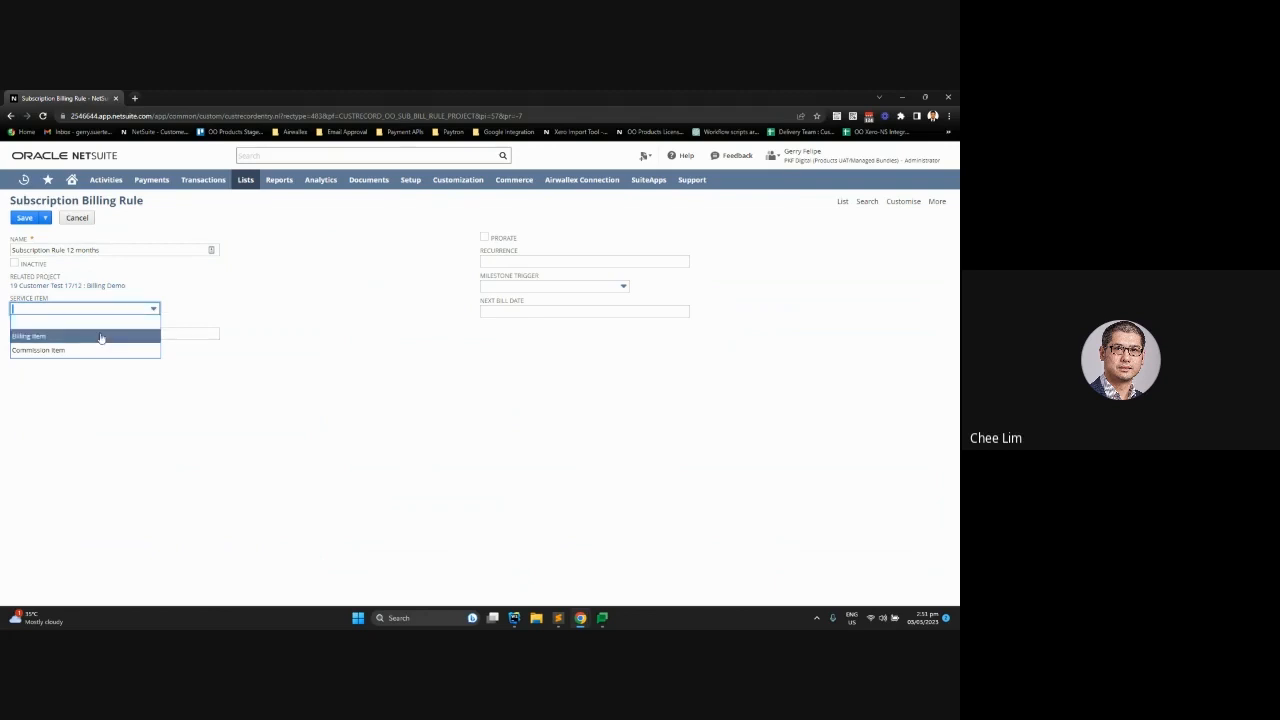
pyautogui.click(100, 337)
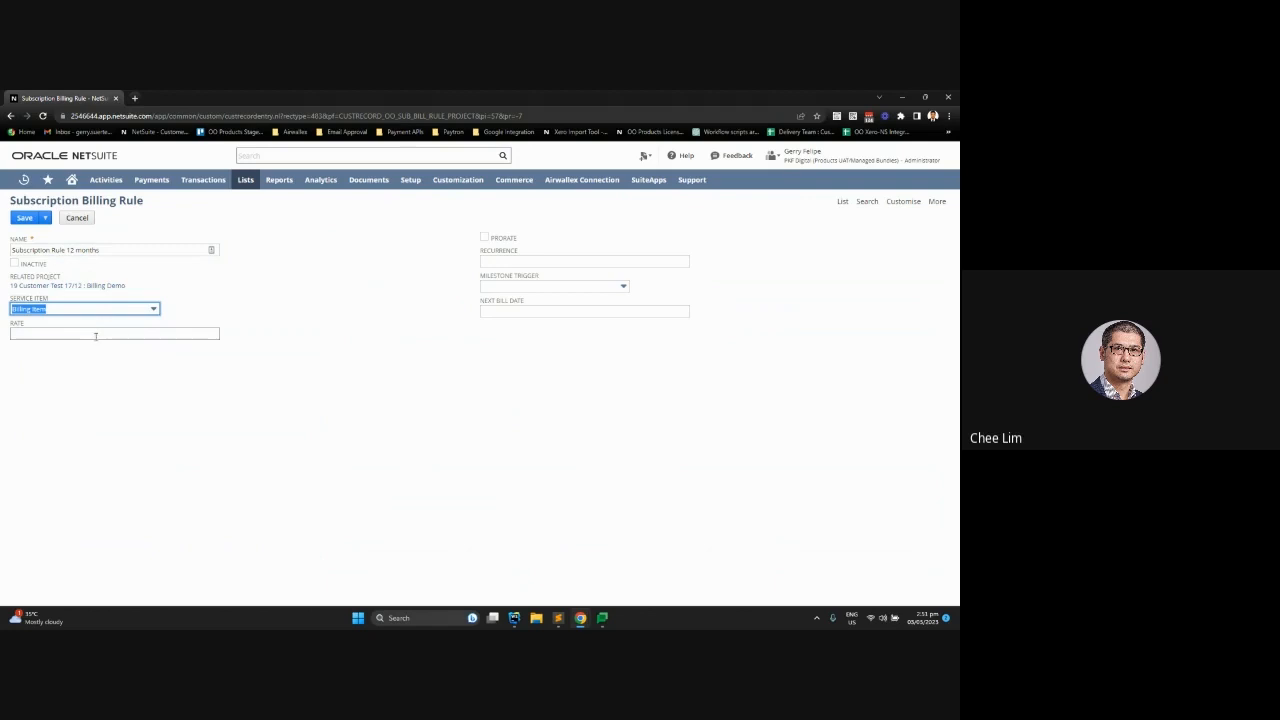
pyautogui.click(96, 337)
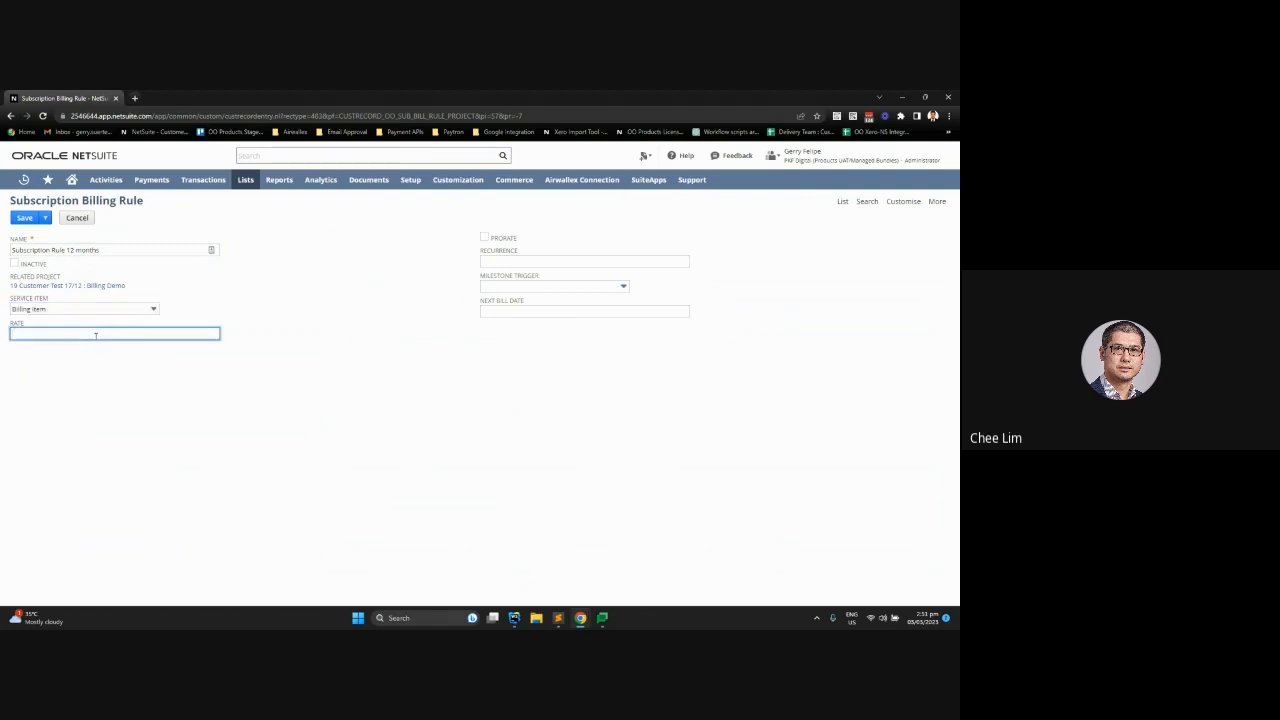
pyautogui.write('100')
pyautogui.press('Tab')
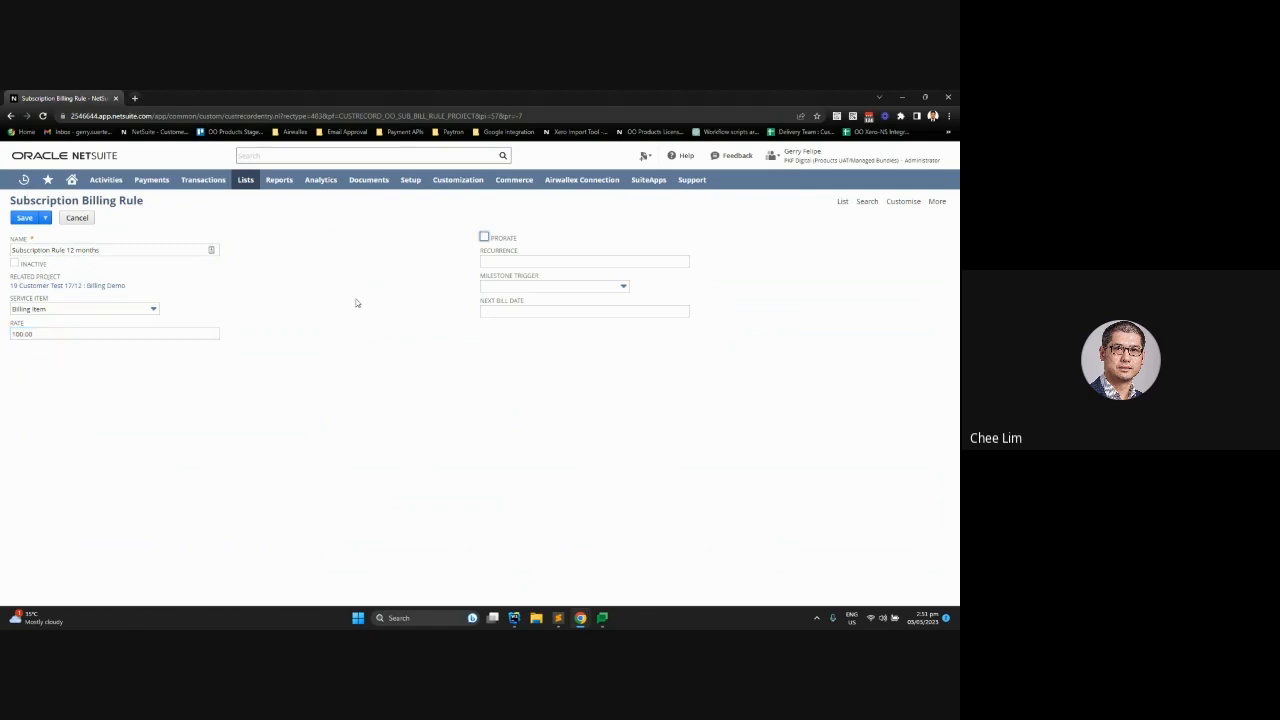
# Step: Enable proration on the billing rule and set its recurrence to 12
pyautogui.click(484, 237)
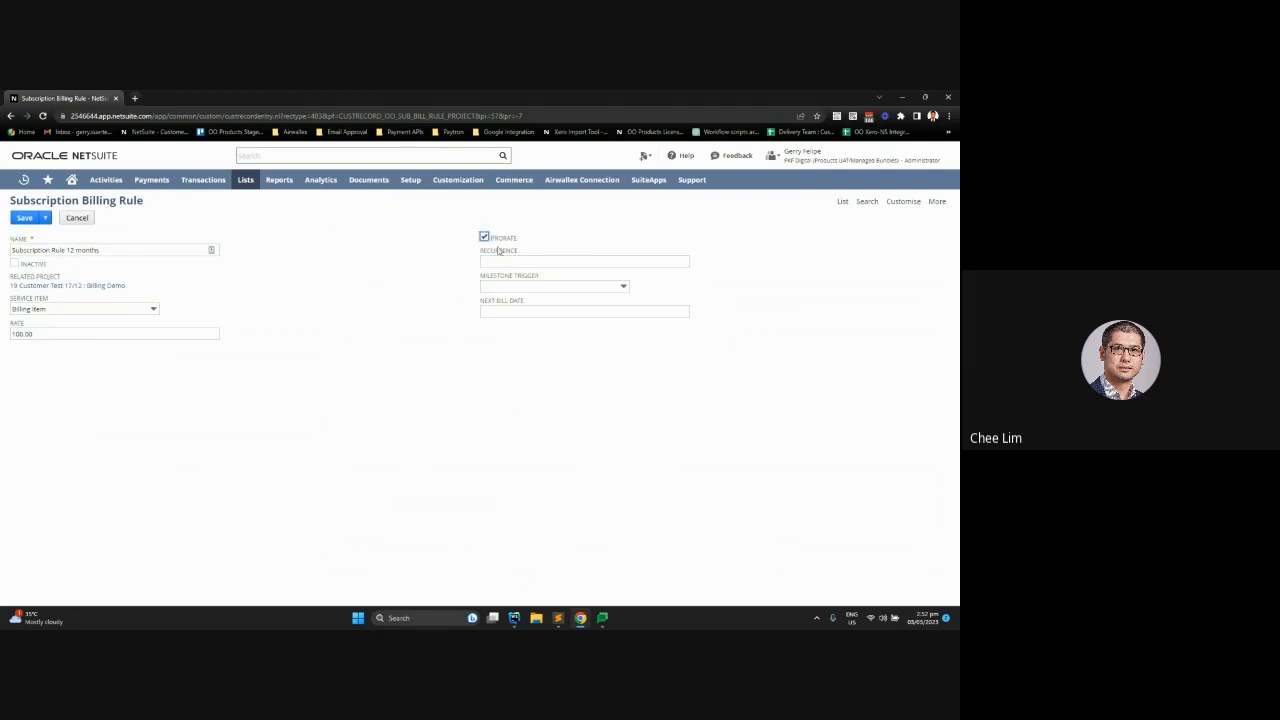
pyautogui.click(512, 262)
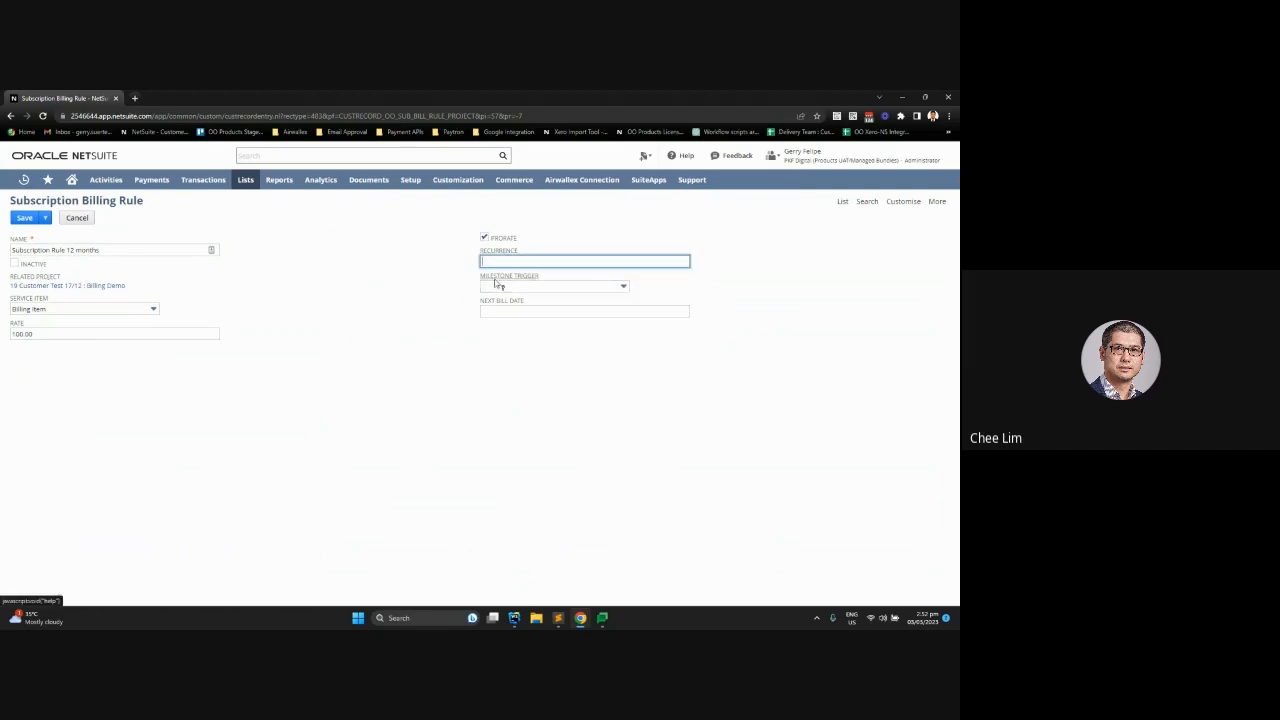
pyautogui.write('12')
# Step: Choose Subscription Task as the rule's milestone trigger and save the billing rule
pyautogui.click(510, 288)
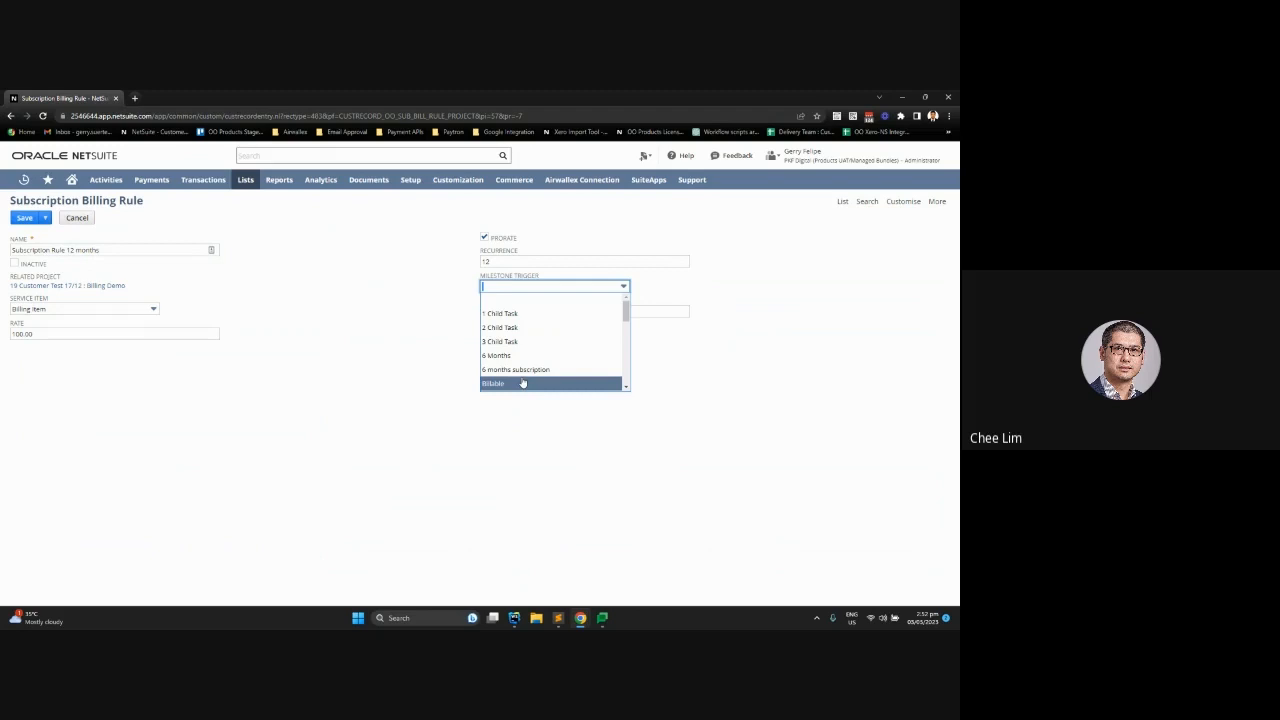
pyautogui.scroll(-3, 561, 358)
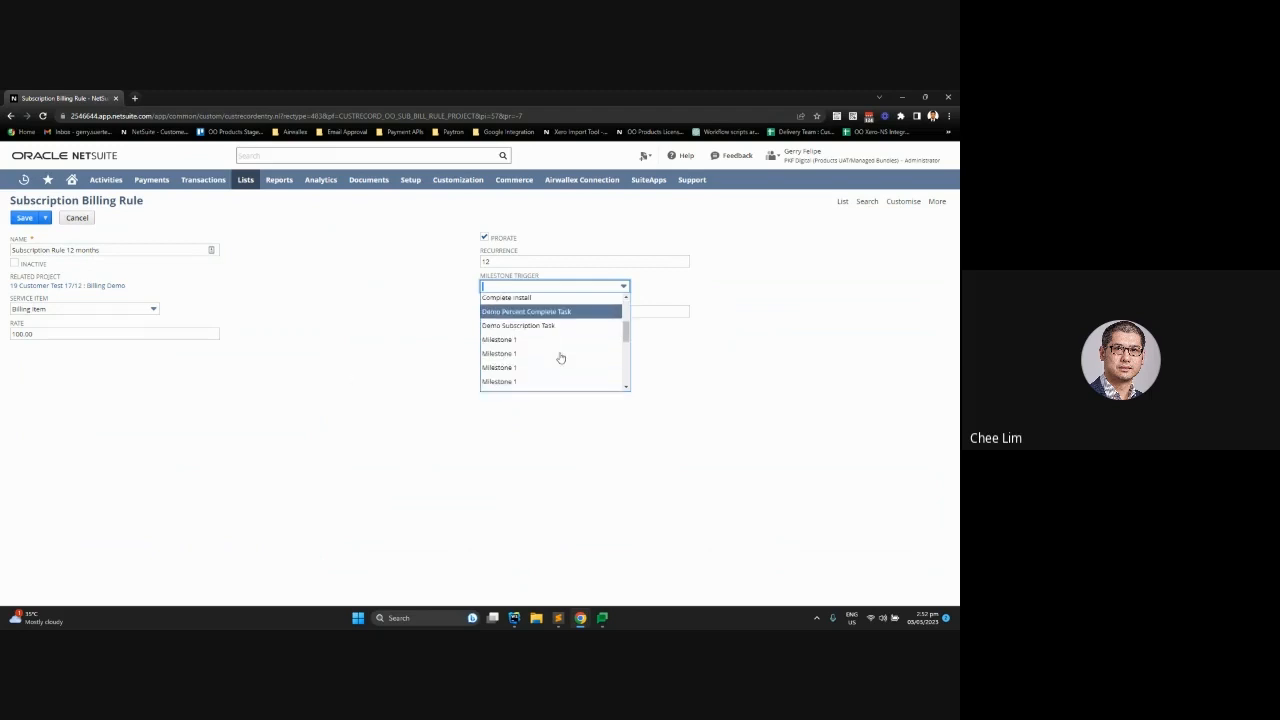
pyautogui.scroll(-5, 561, 358)
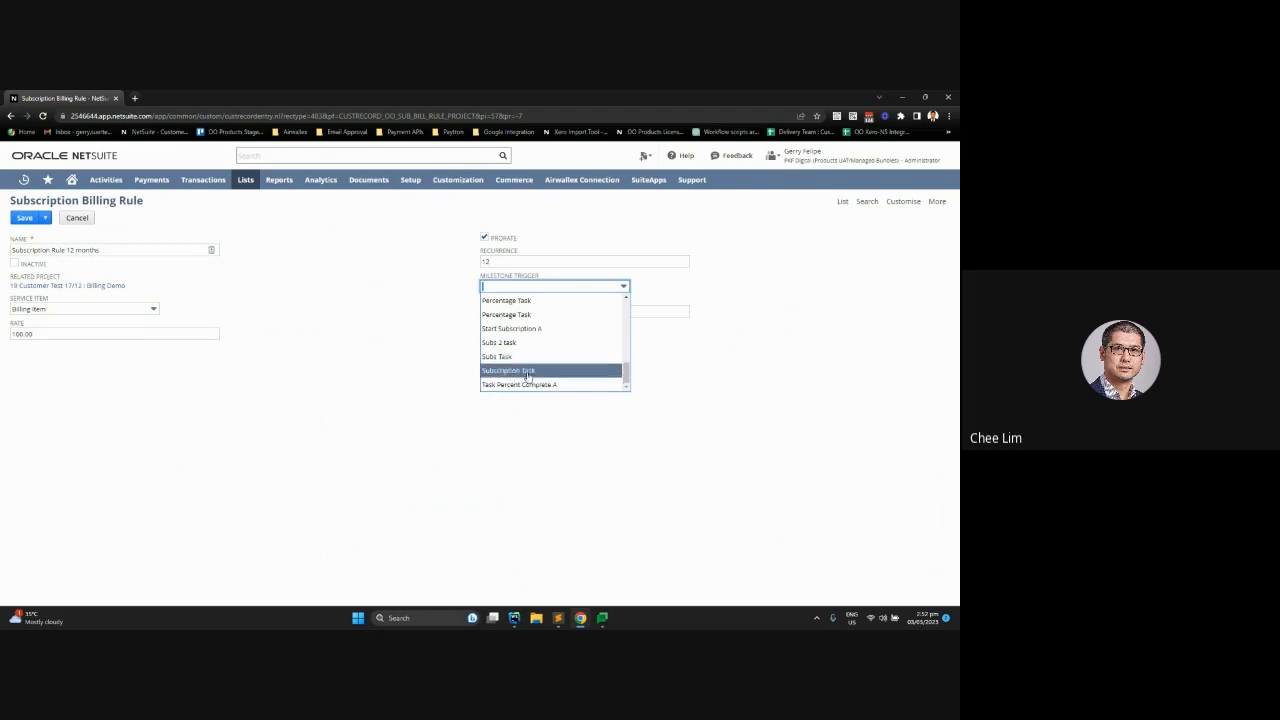
pyautogui.click(528, 372)
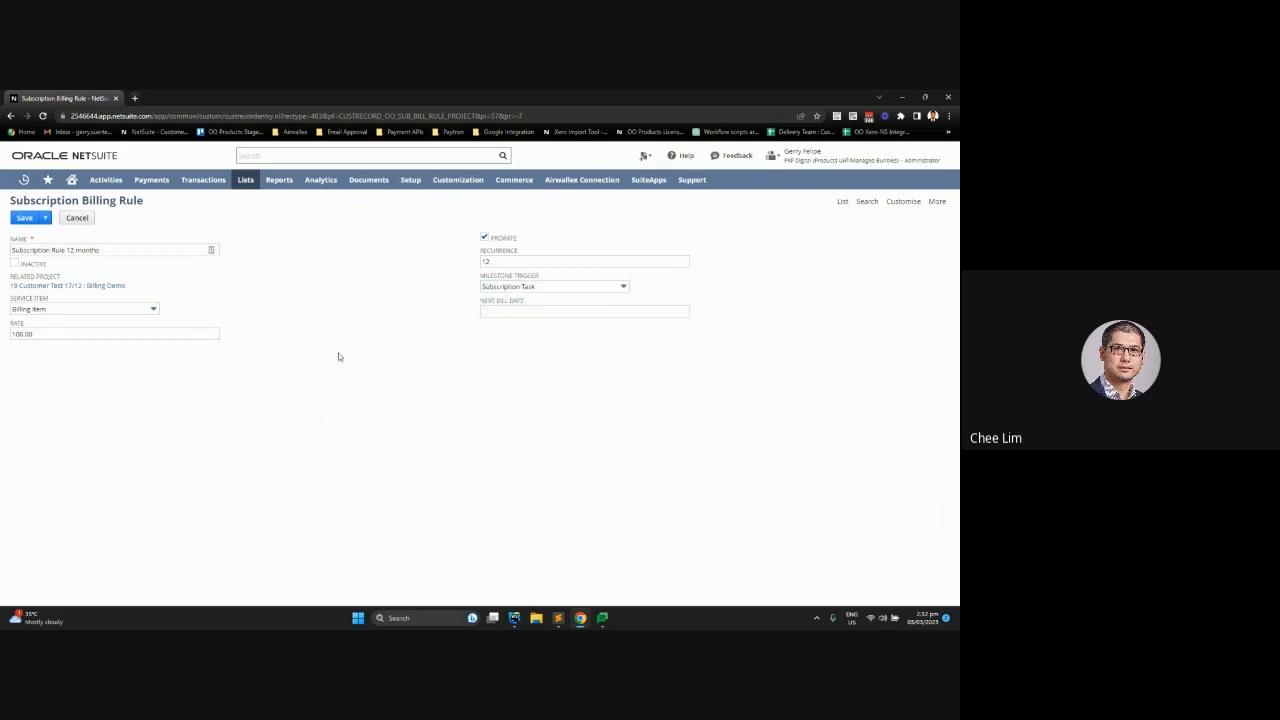
pyautogui.click(25, 217)
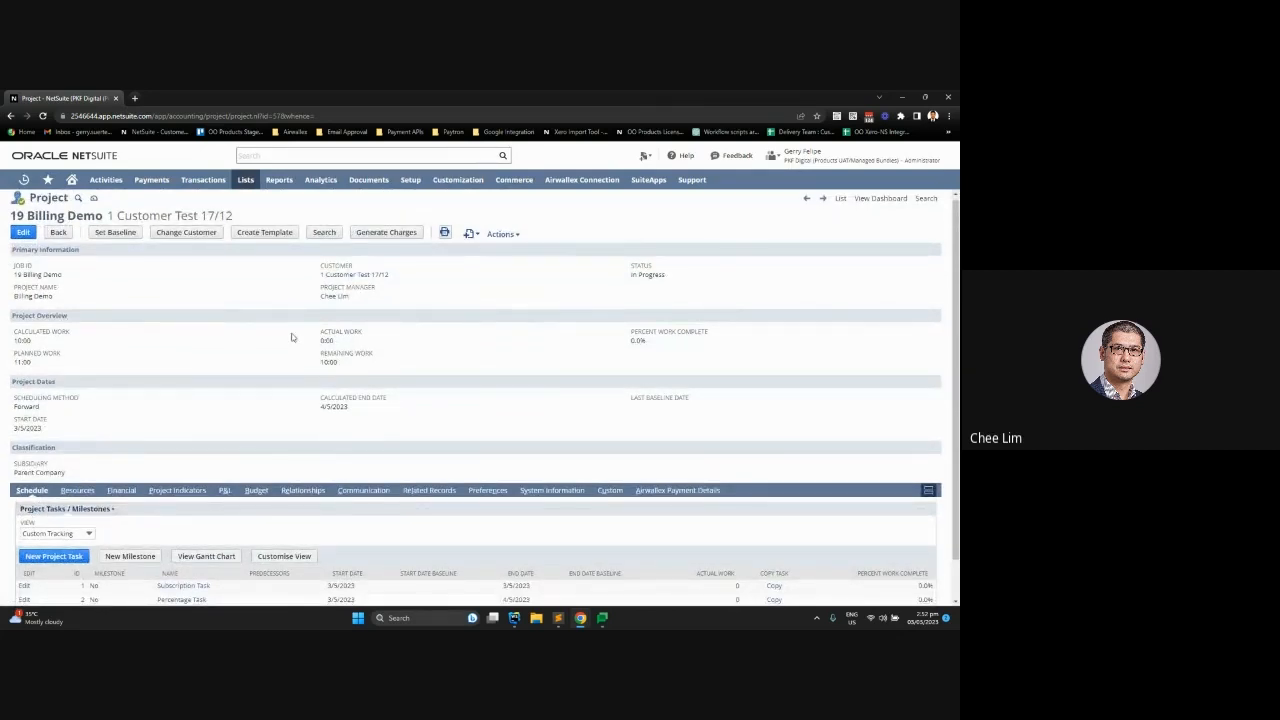
# Step: Check the charges list in the project's financial details
pyautogui.scroll(-1, 289, 334)
pyautogui.click(122, 447)
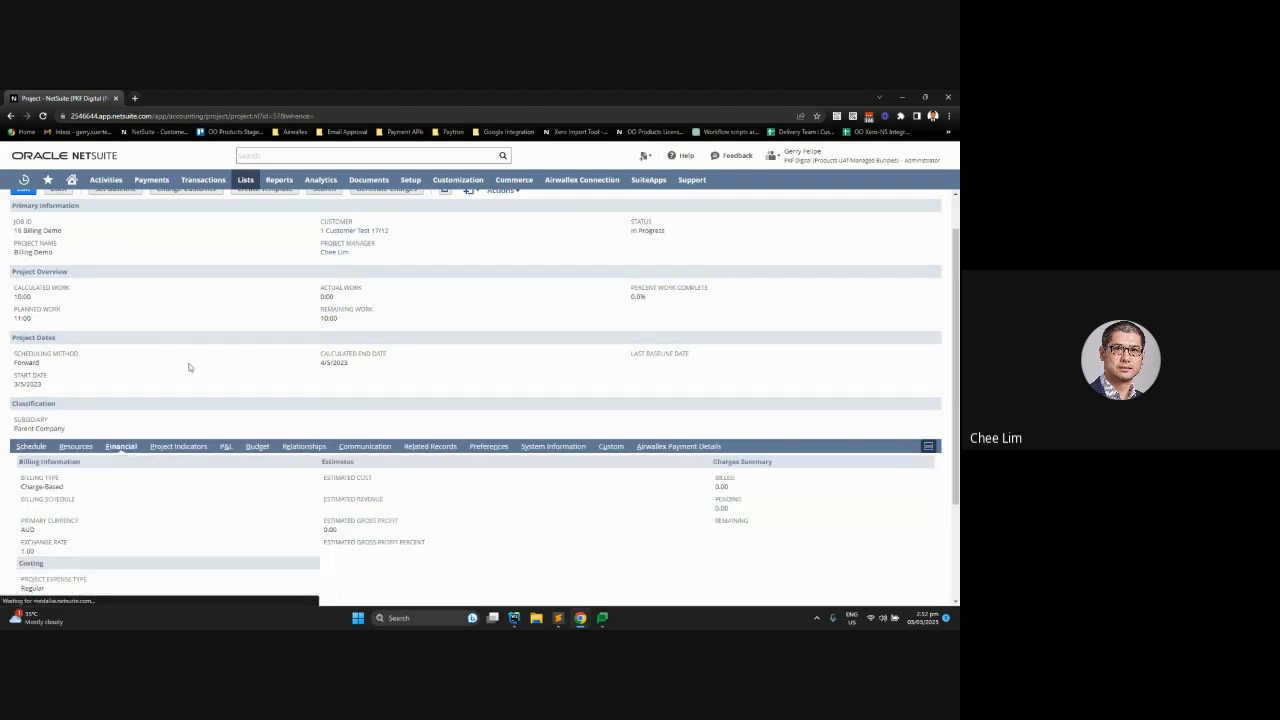
pyautogui.scroll(-3, 222, 347)
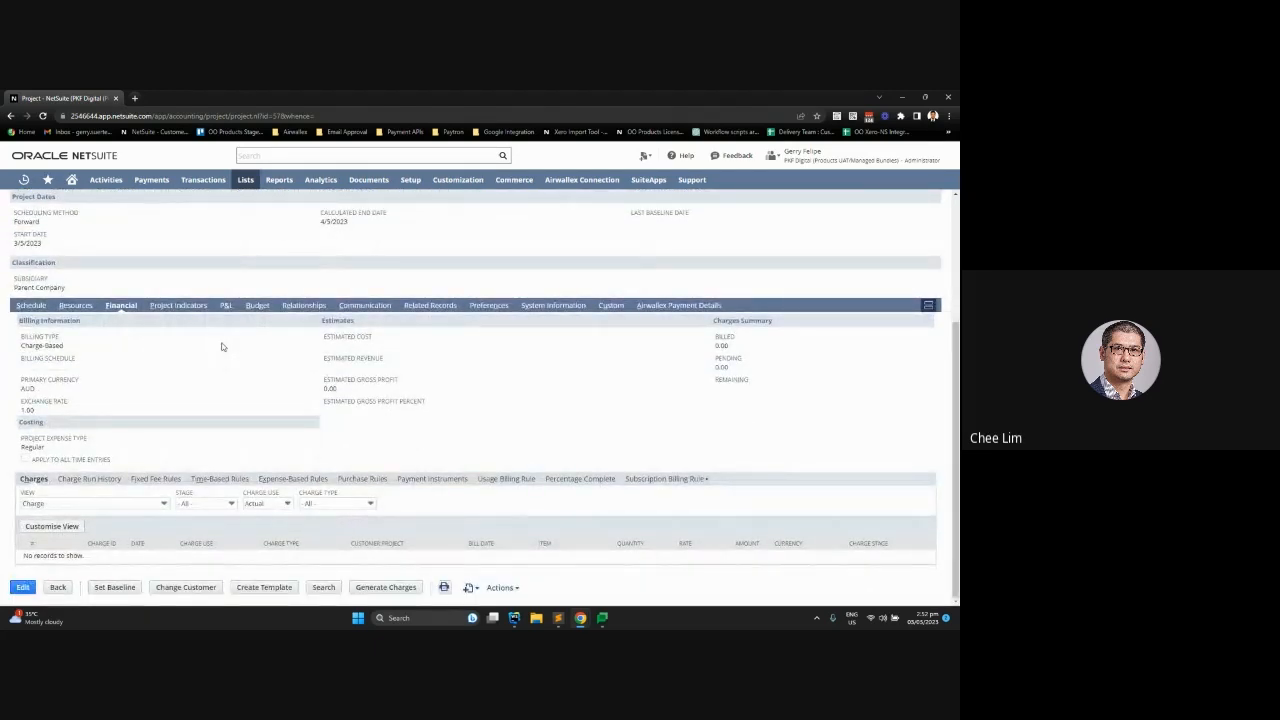
# Step: Open the Subscription Task for editing from the project schedule and resubmit it without making changes
pyautogui.click(31, 306)
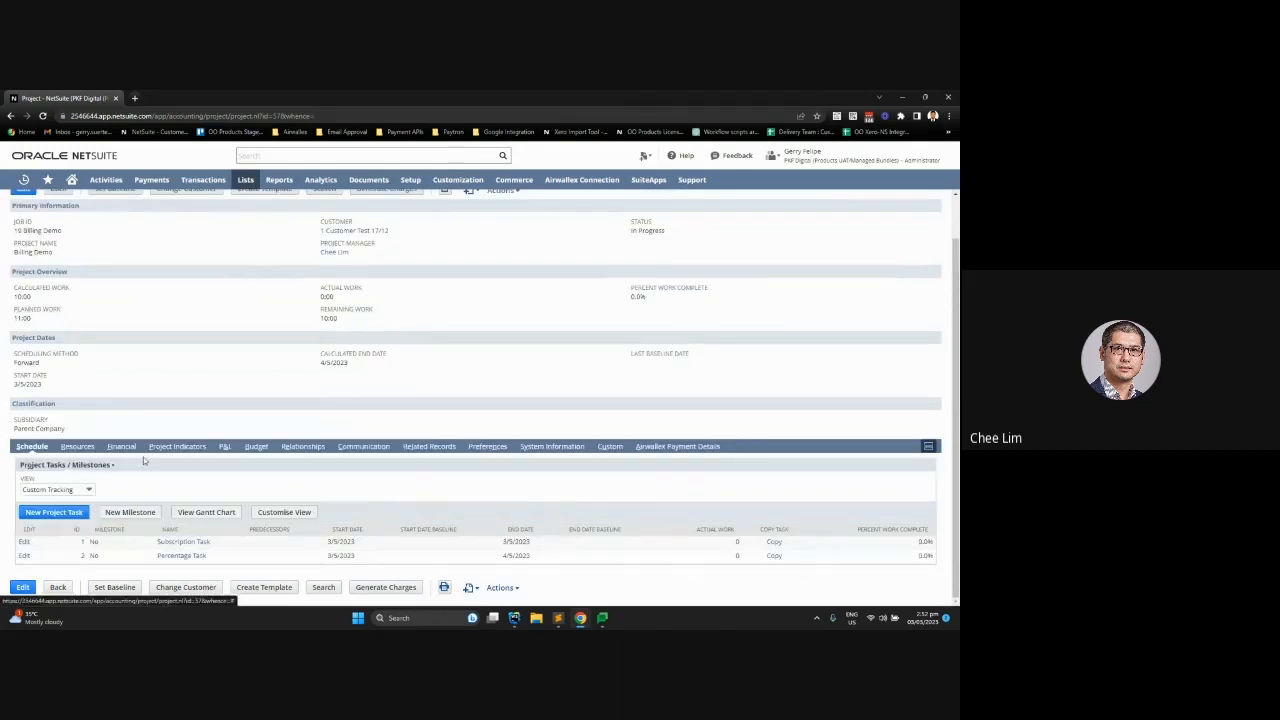
pyautogui.click(25, 542)
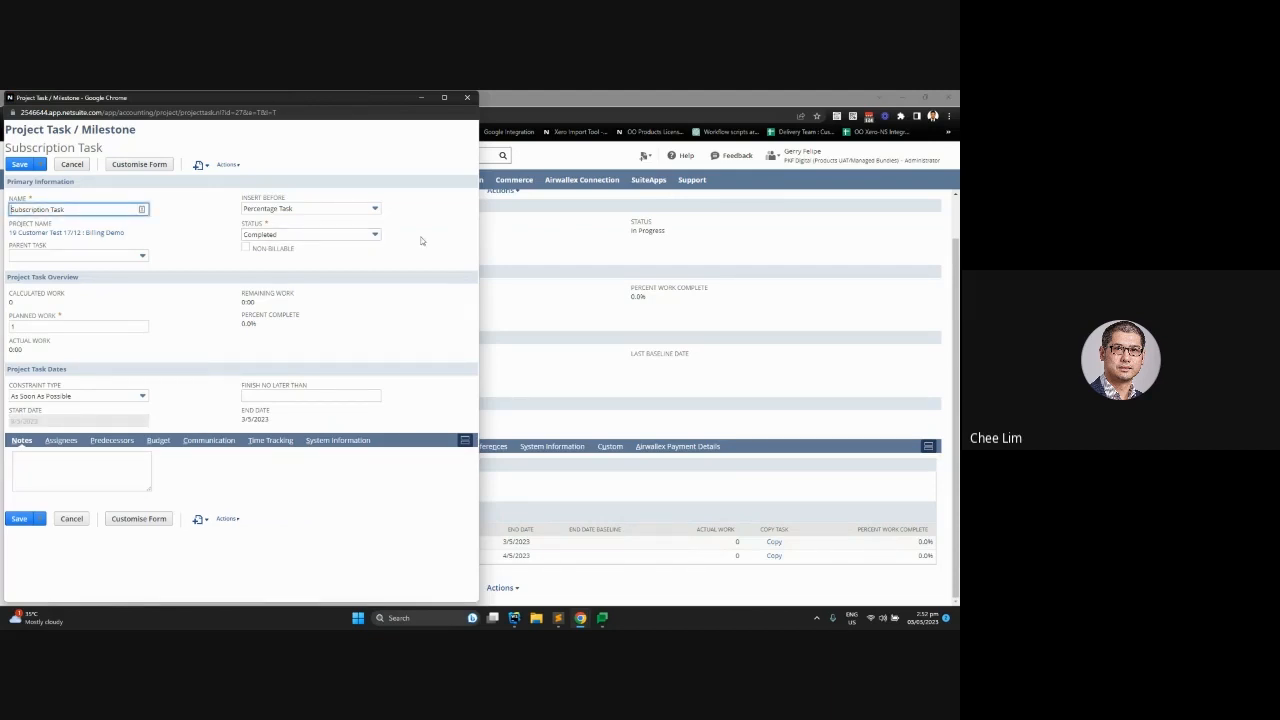
pyautogui.click(22, 164)
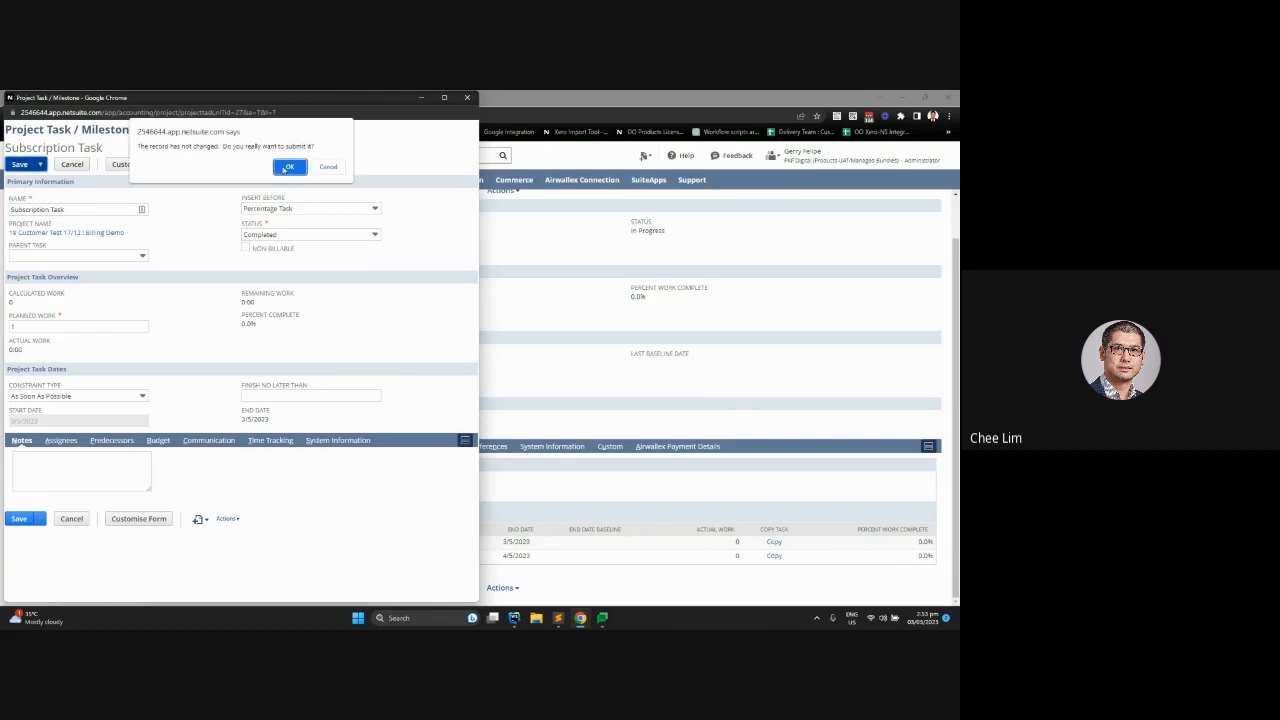
pyautogui.click(287, 167)
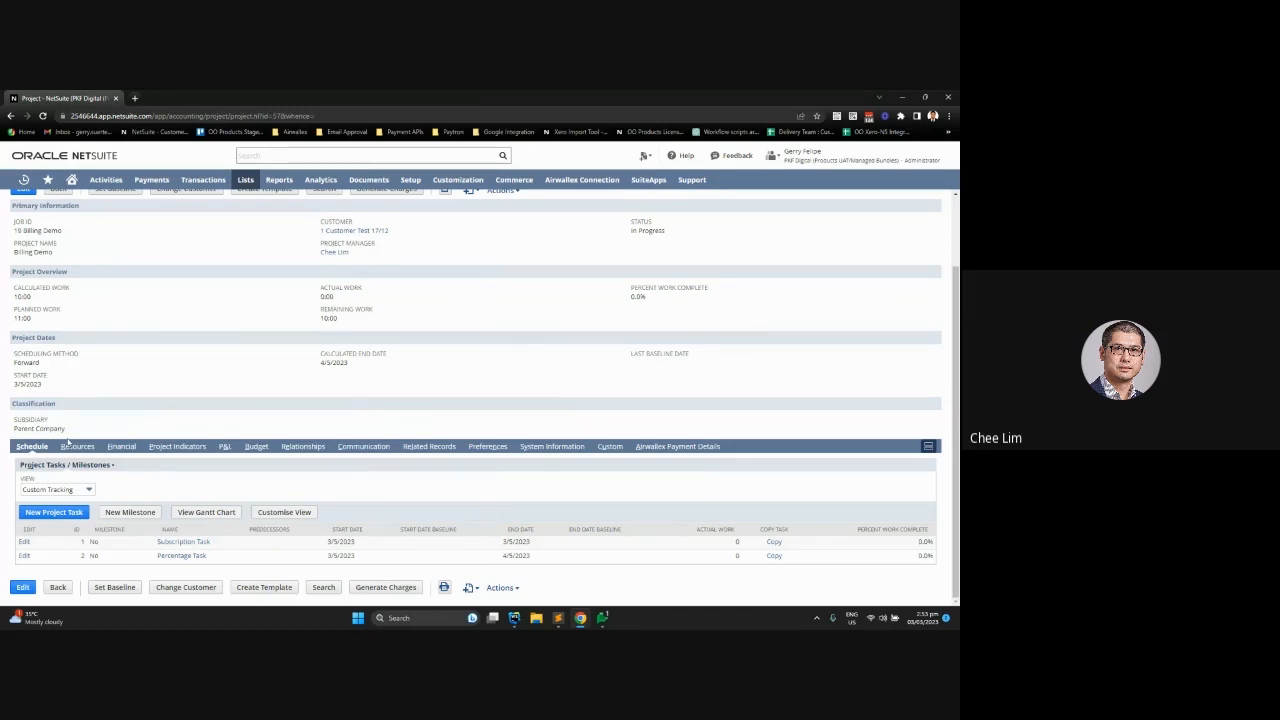
# Step: Review the project's charges and the Subscription Rule 12 months record with its next bill date and related charges, and return to the project
pyautogui.click(120, 447)
pyautogui.scroll(-3, 197, 354)
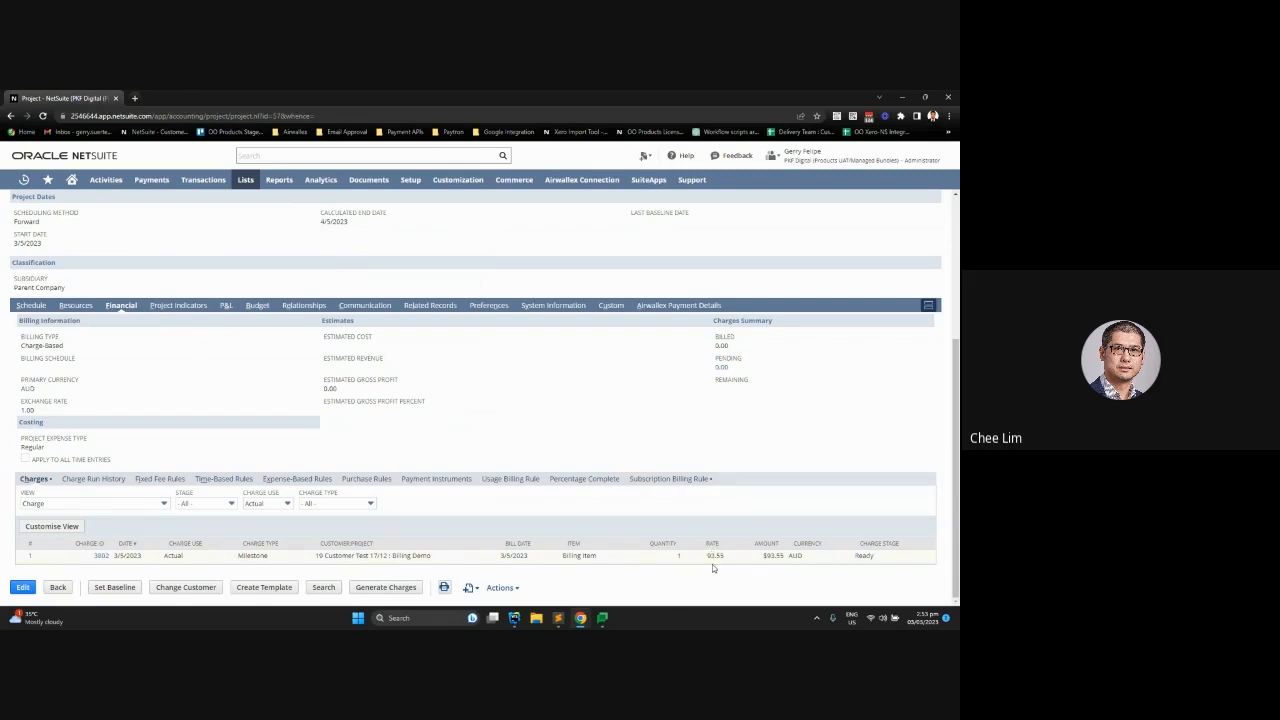
pyautogui.click(670, 479)
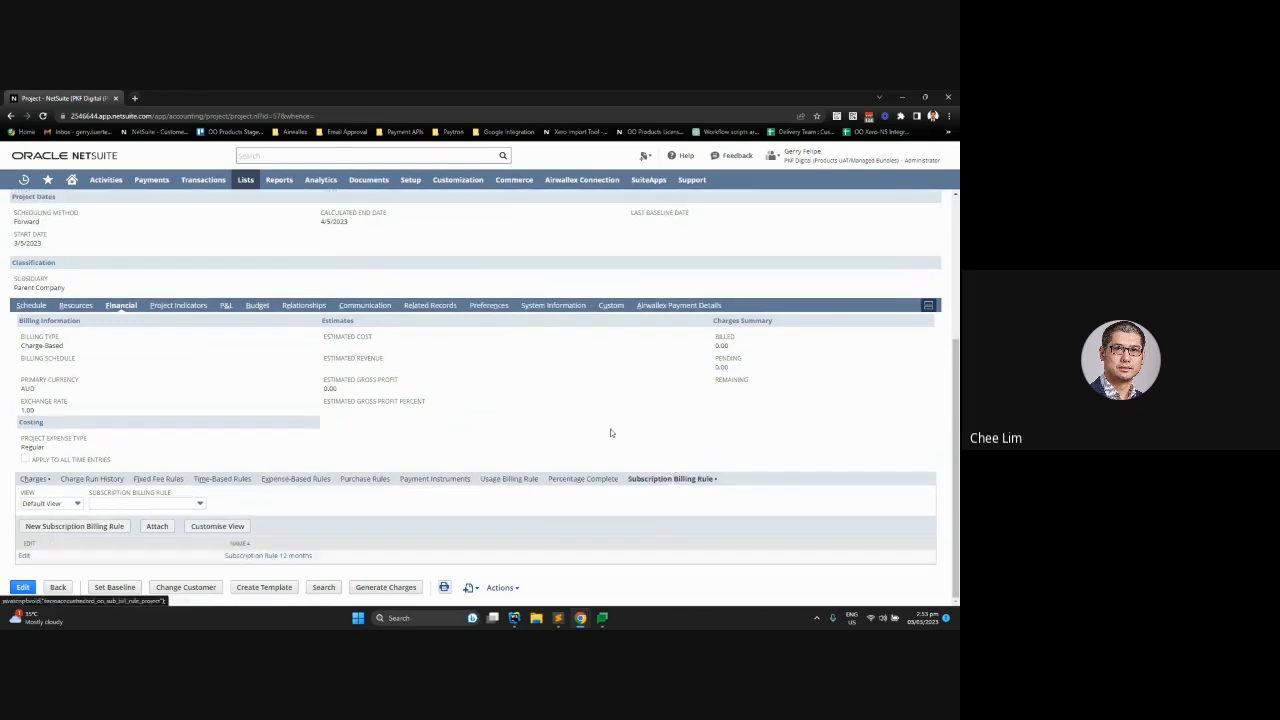
pyautogui.click(270, 557)
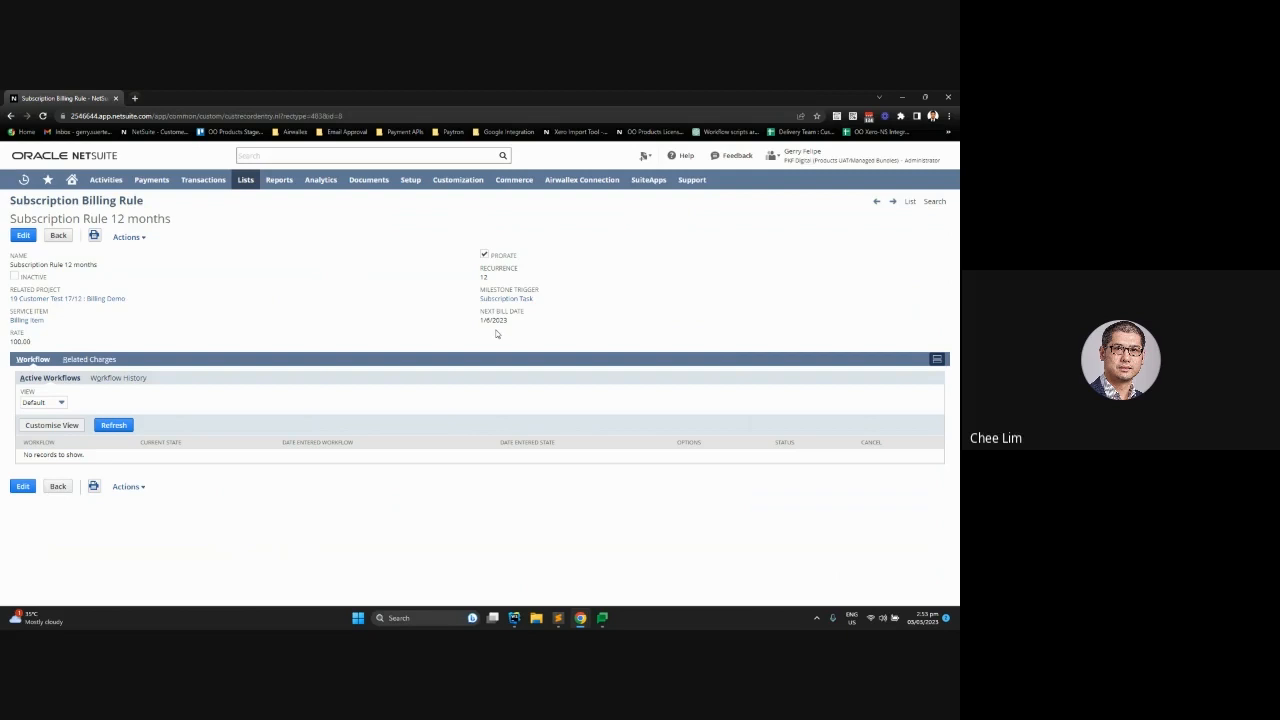
pyautogui.click(96, 362)
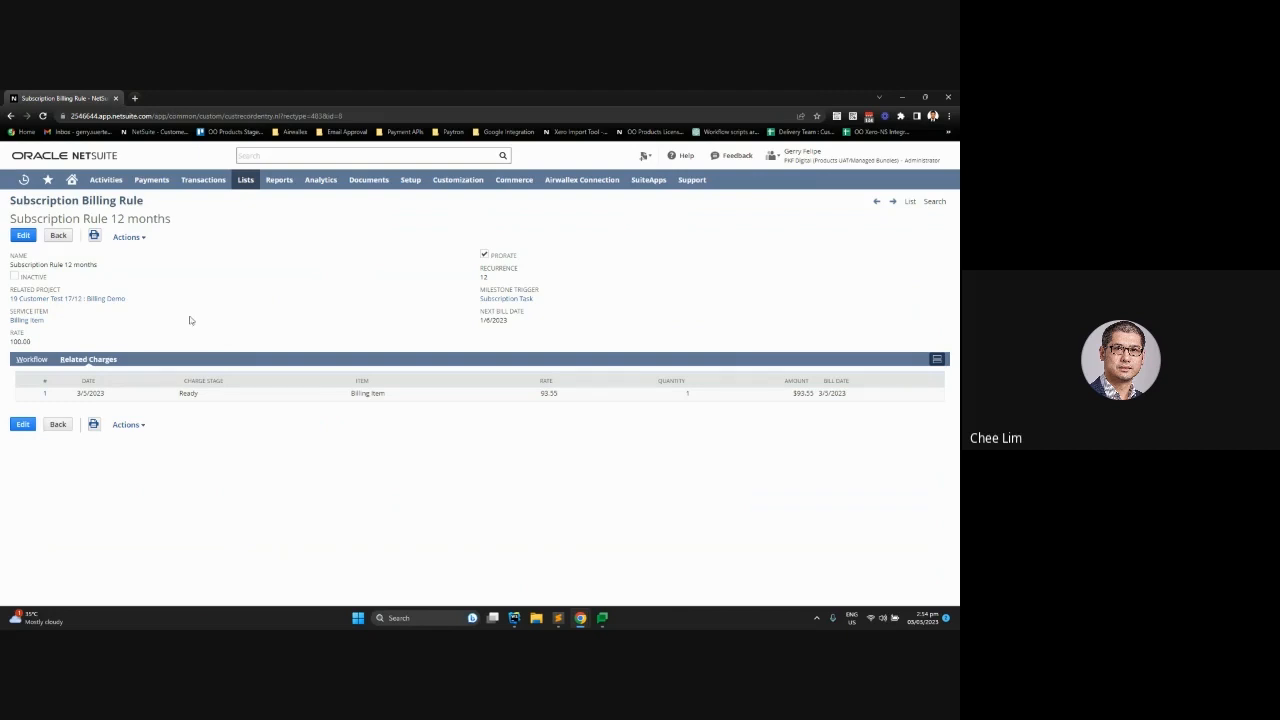
pyautogui.click(122, 300)
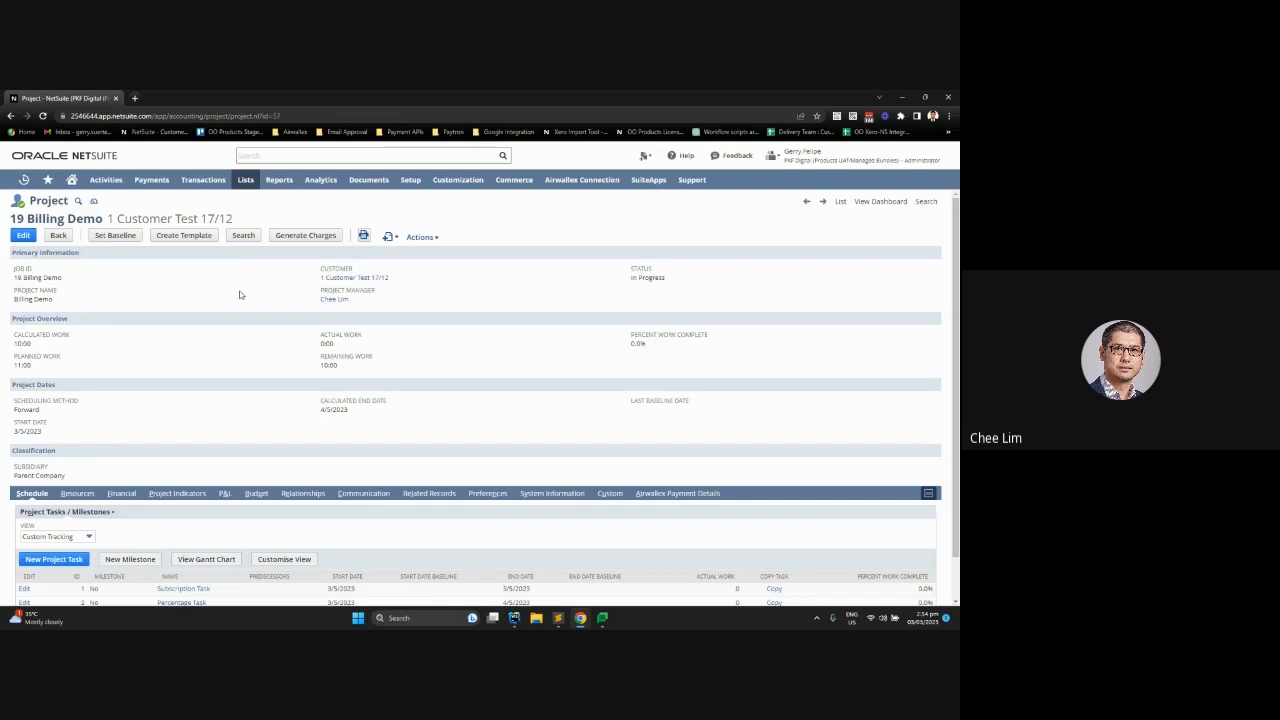
# Step: Check the Percentage Task's planned and remaining work from the project schedule, and close its record
pyautogui.scroll(-1, 244, 340)
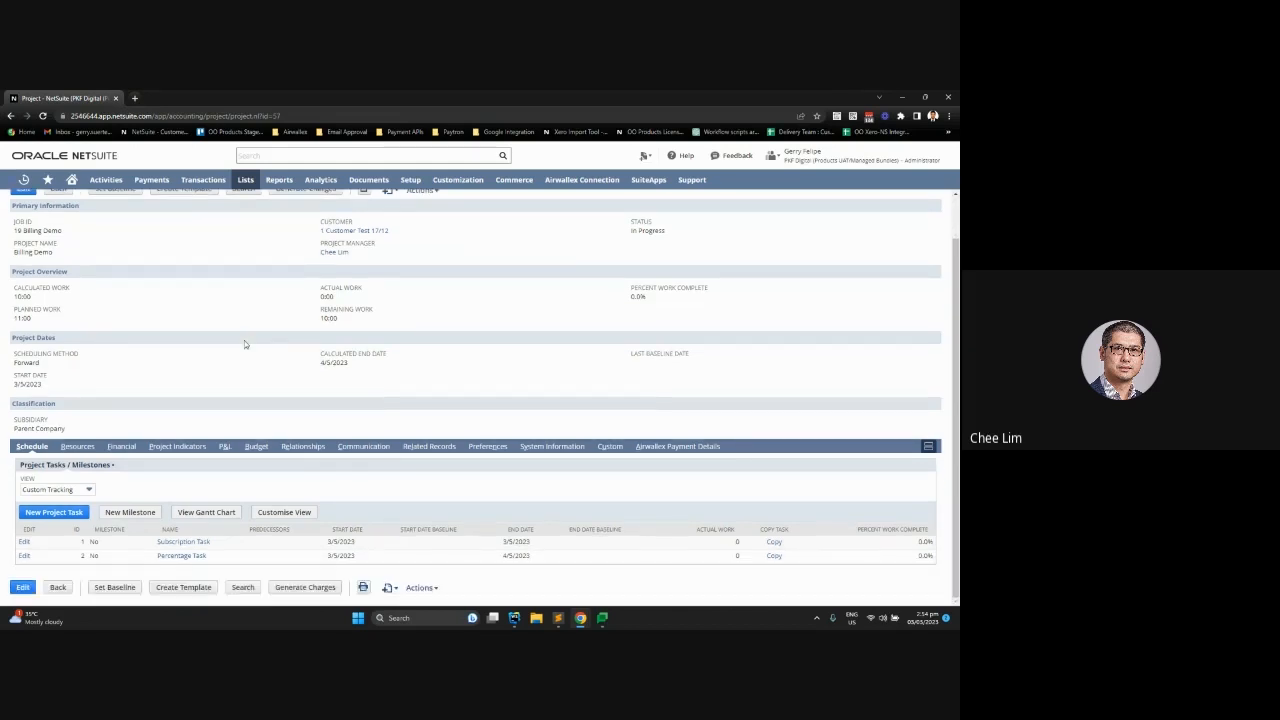
pyautogui.click(195, 556)
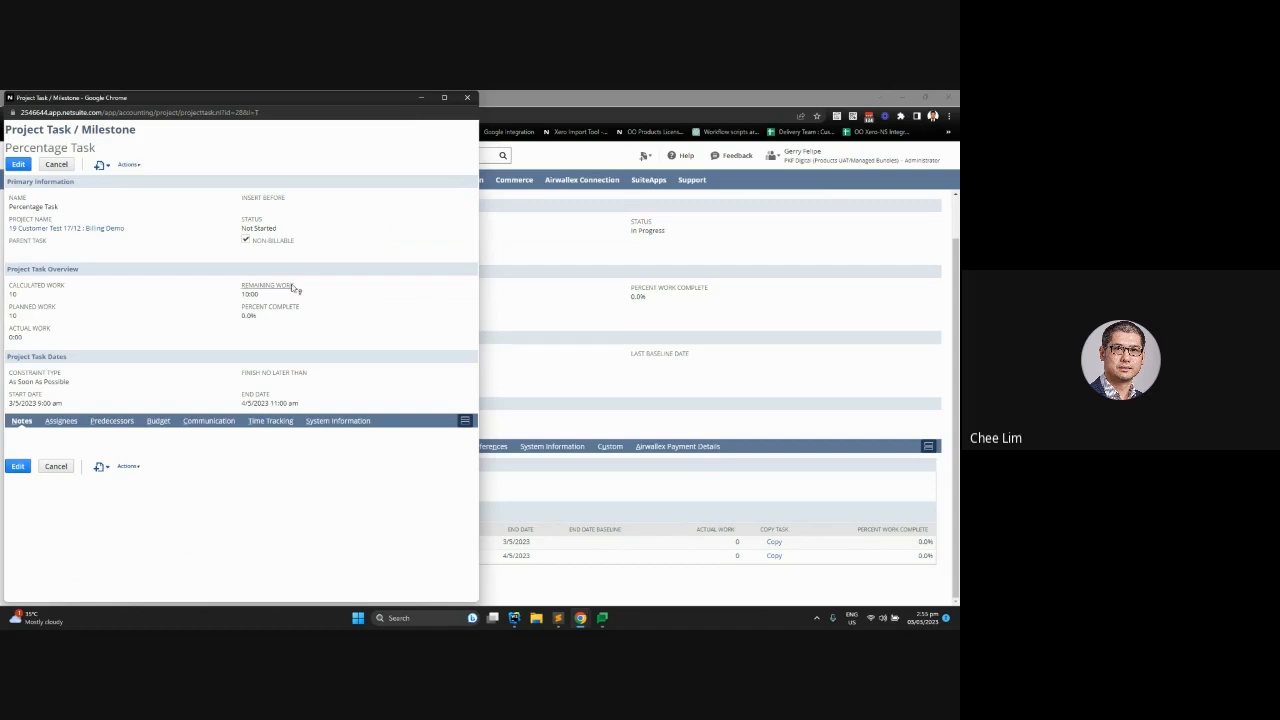
pyautogui.click(466, 98)
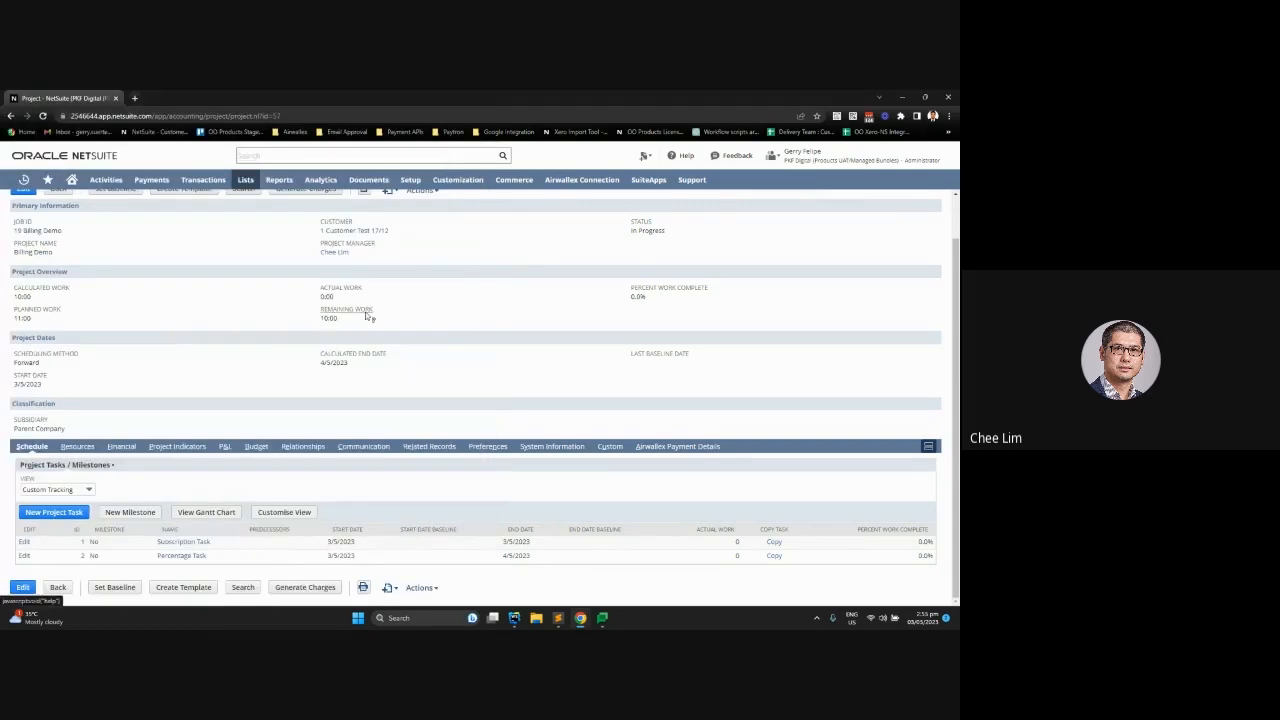
# Step: Start a new Percentage Complete rule from the project's financial details and name it Percent Task Completion
pyautogui.click(130, 447)
pyautogui.scroll(-3, 228, 408)
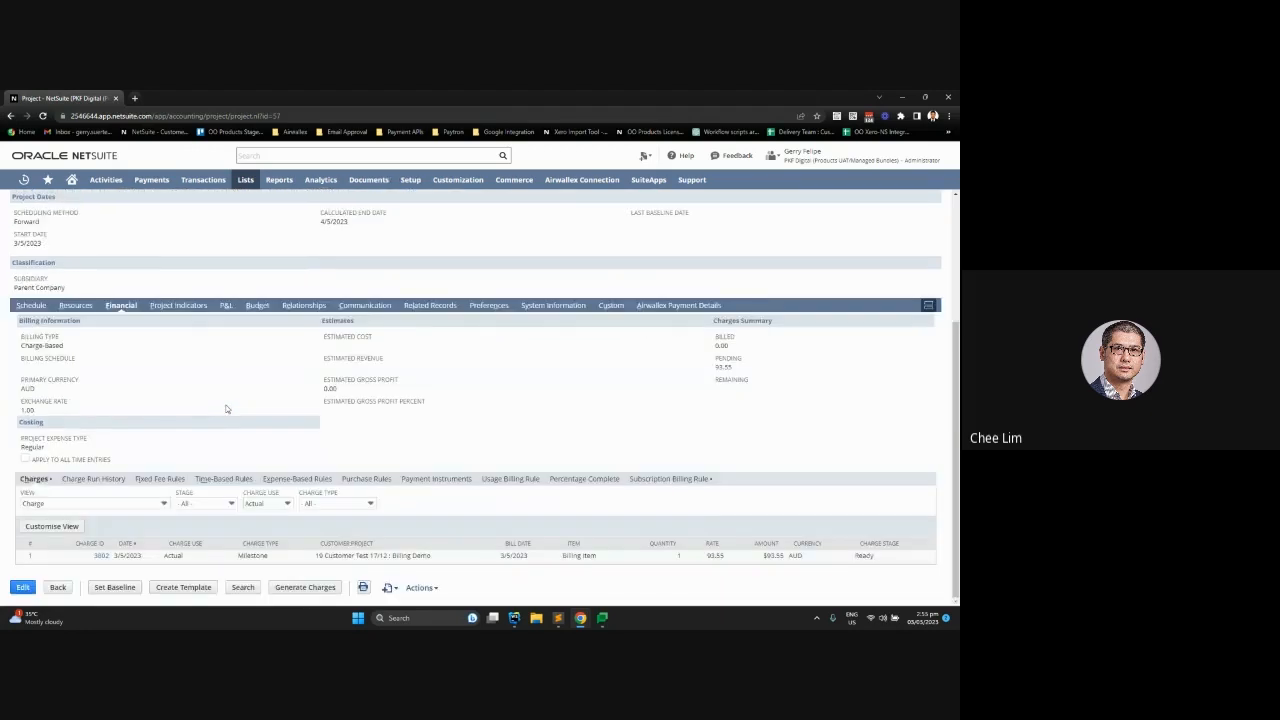
pyautogui.click(570, 479)
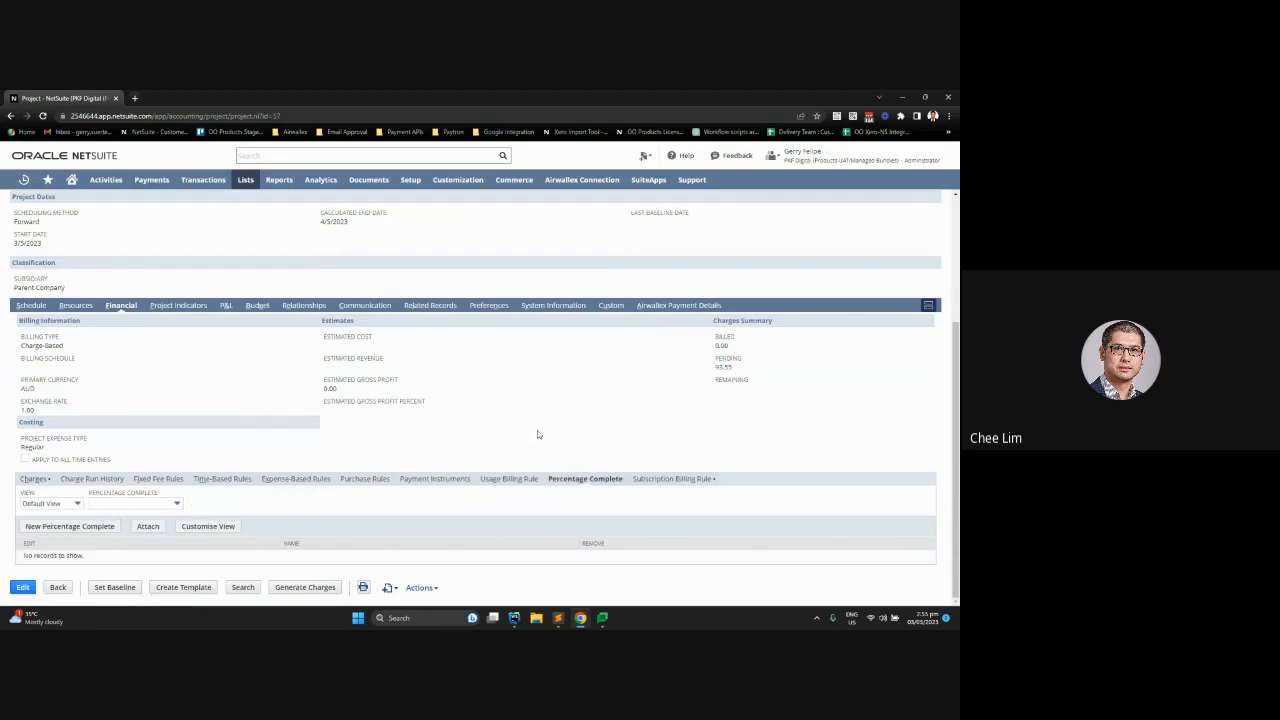
pyautogui.click(70, 526)
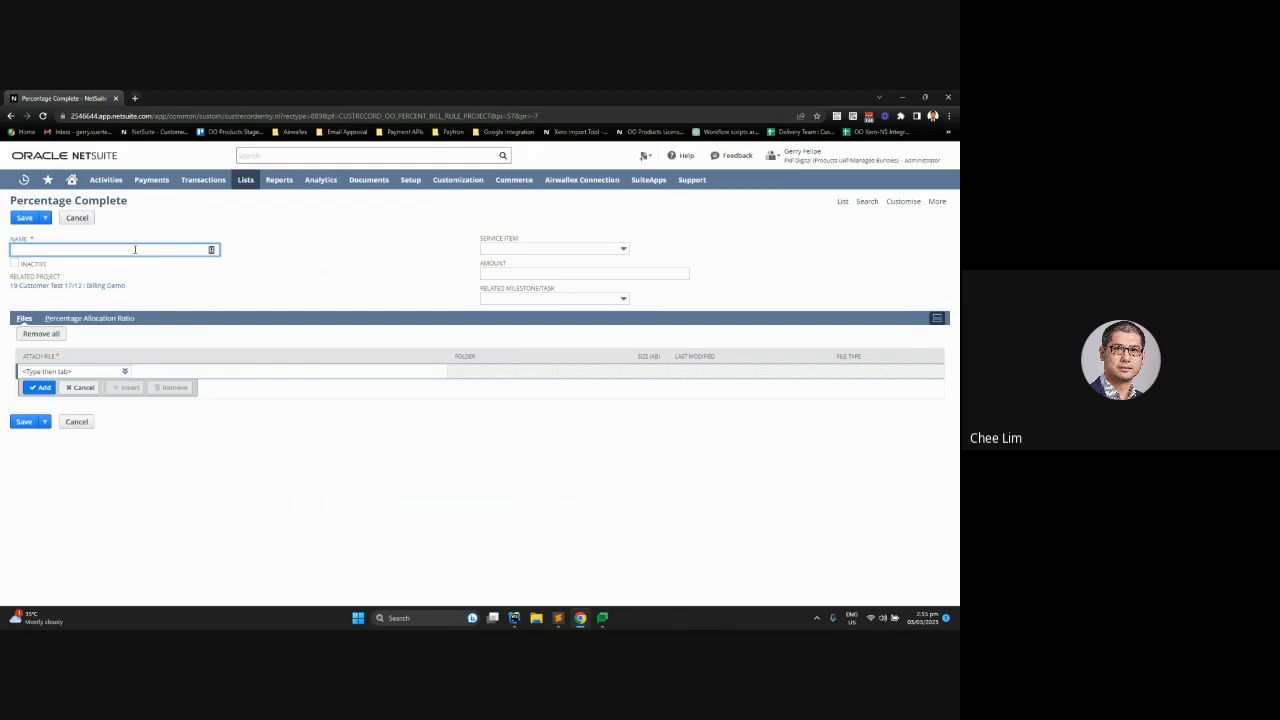
pyautogui.write('ercent Task Completion')
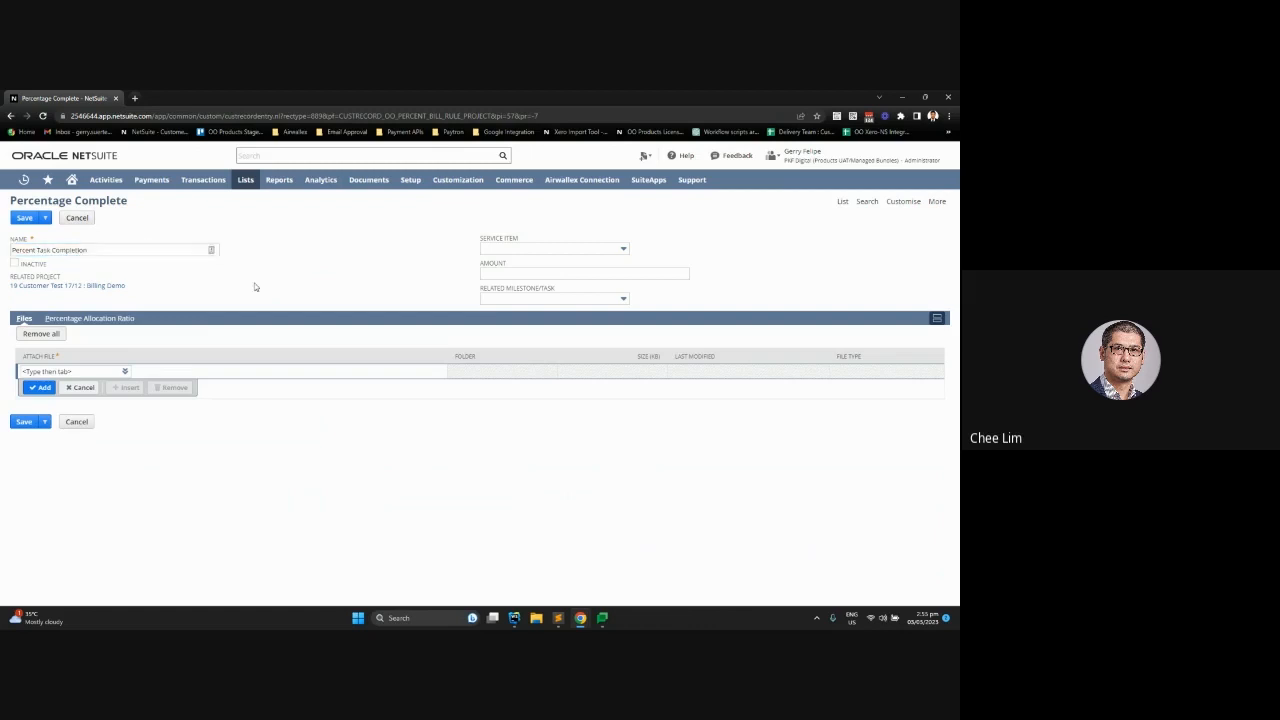
# Step: Set the rule's service item to Billing Item, the amount to 1,000.00 and the related milestone/task to Percentage Task
pyautogui.click(508, 250)
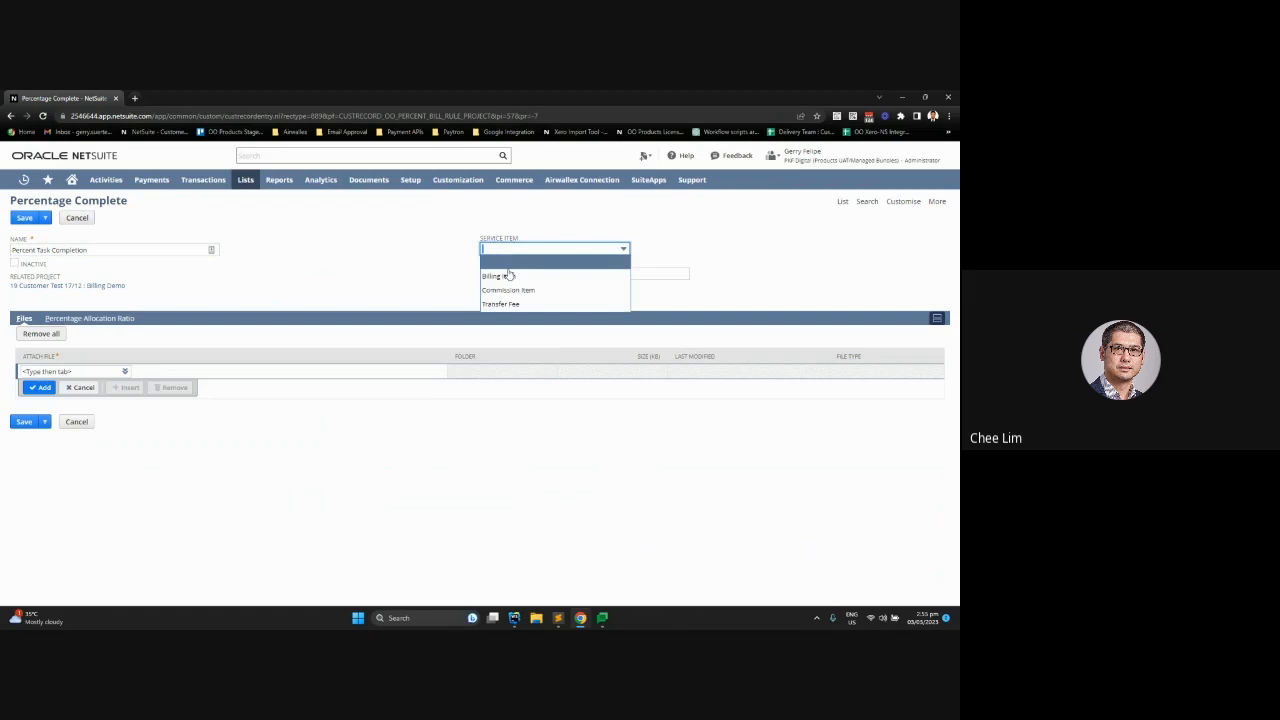
pyautogui.click(506, 275)
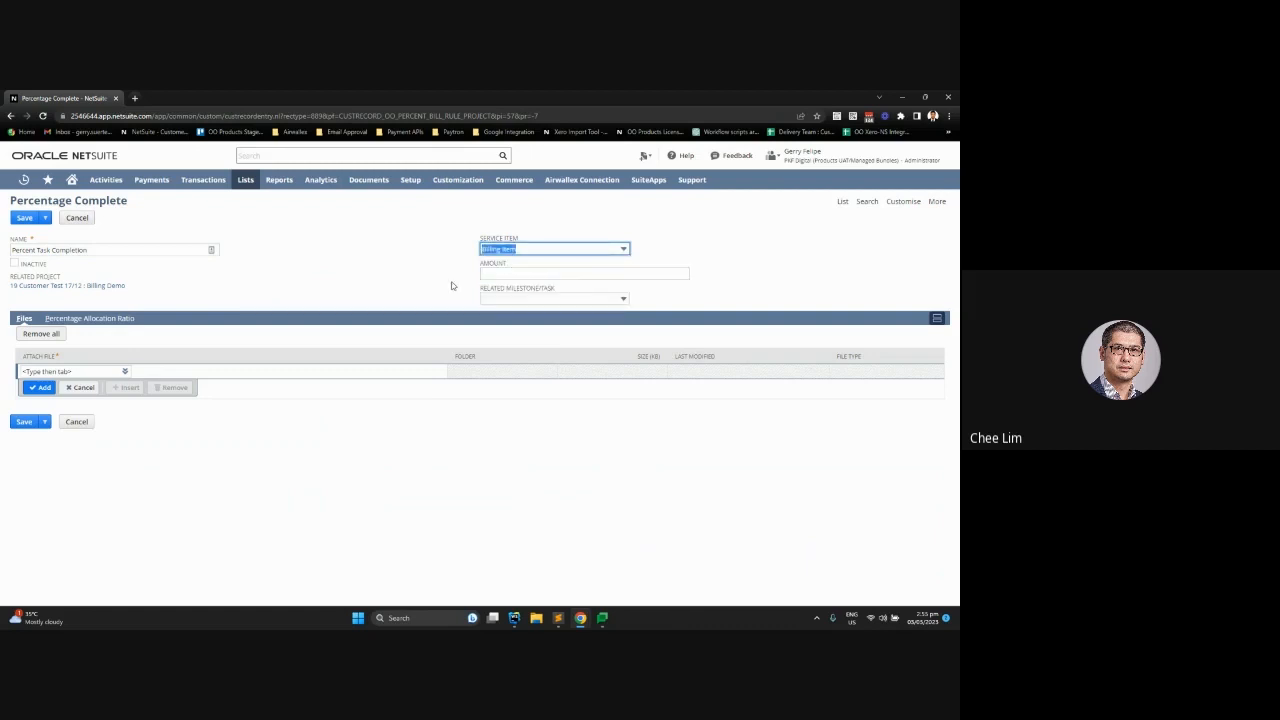
pyautogui.click(513, 275)
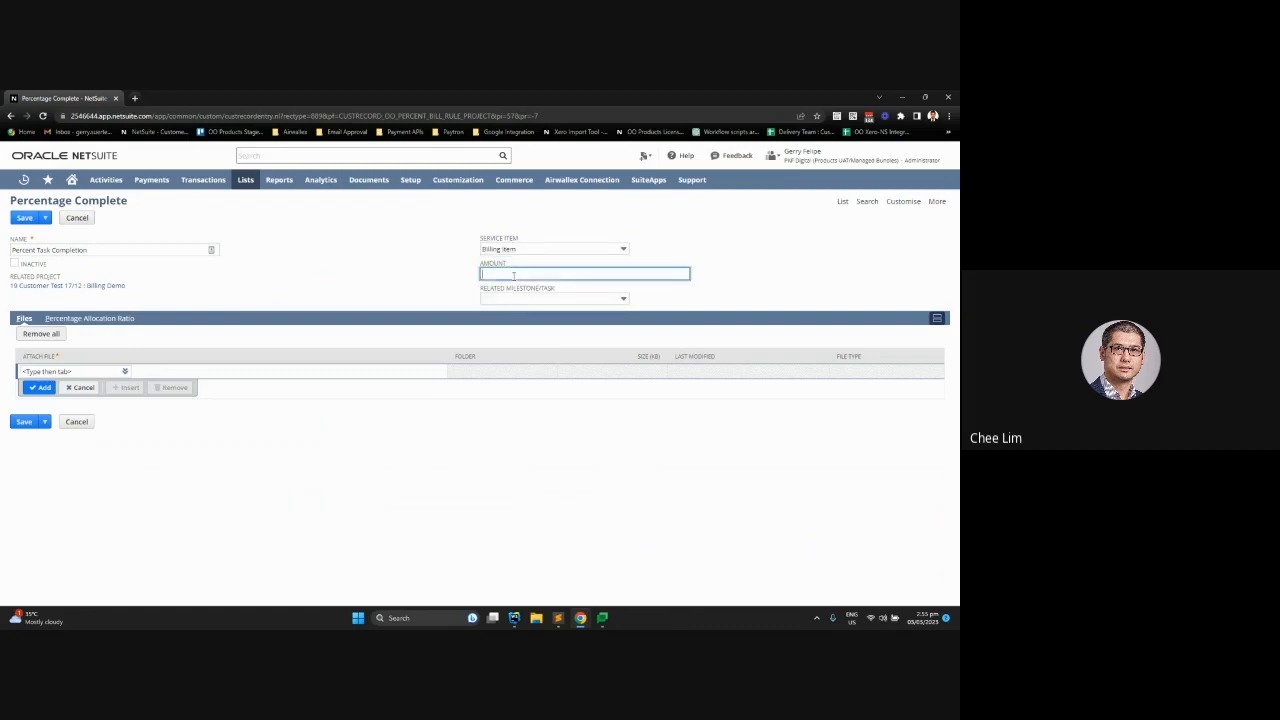
pyautogui.write('1000')
pyautogui.click(583, 299)
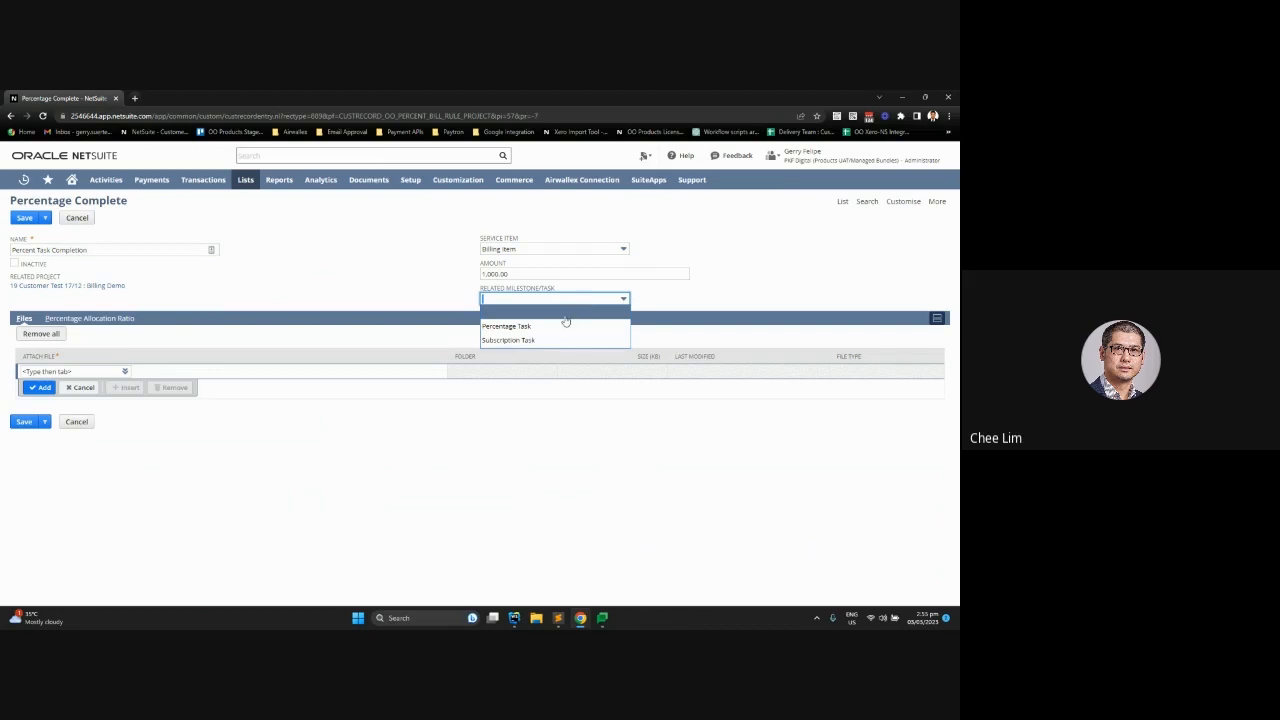
pyautogui.click(341, 305)
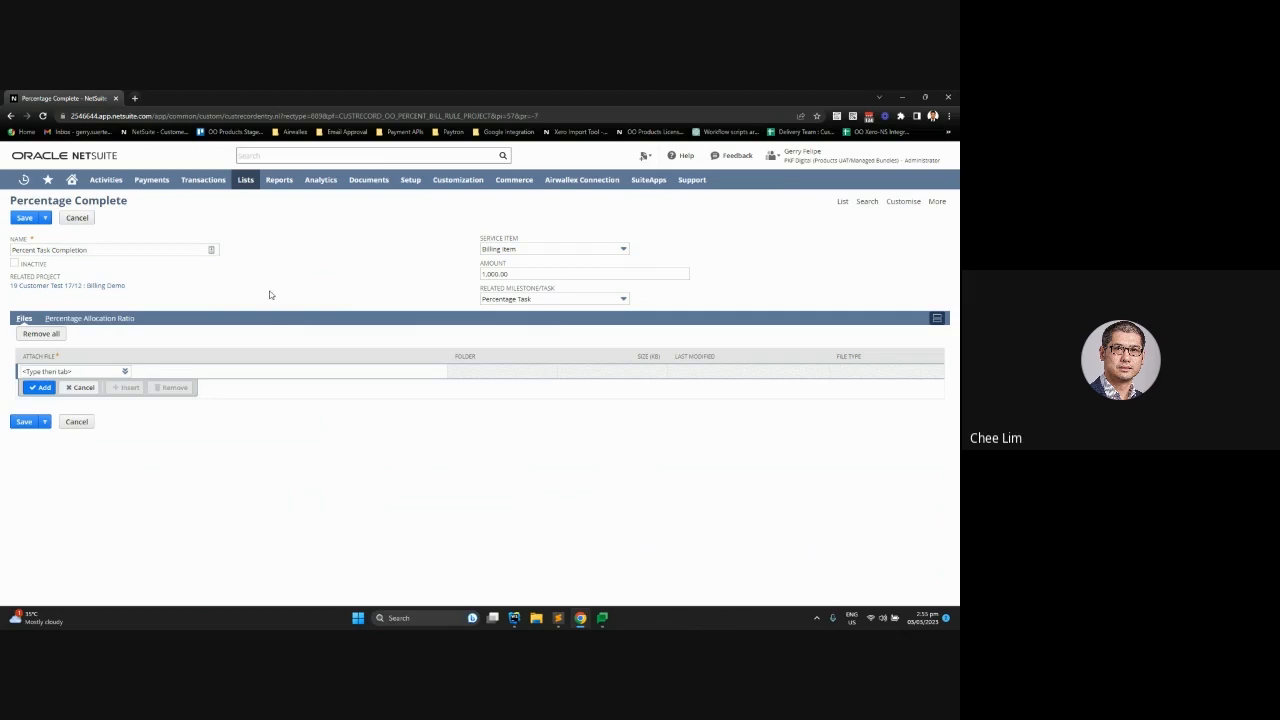
# Step: Add 50% and 100% splits to the rule's percentage allocation ratio and save the rule
pyautogui.click(108, 320)
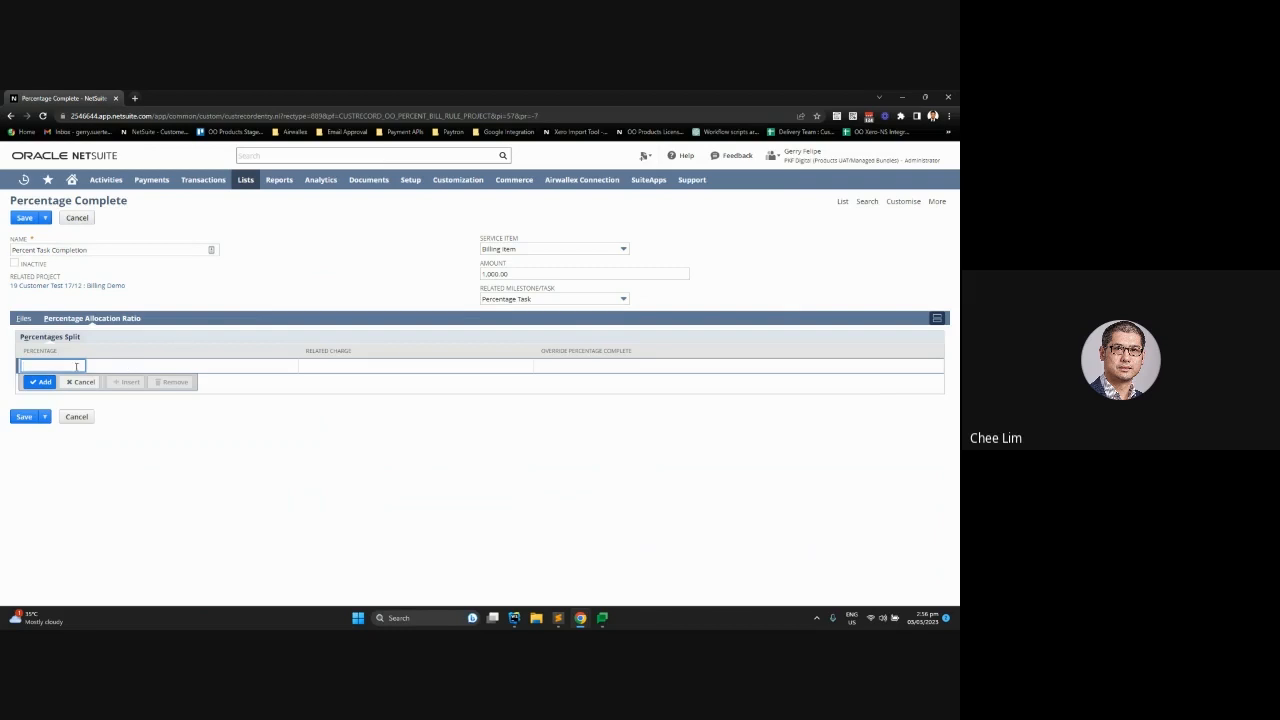
pyautogui.write('50')
pyautogui.click(30, 381)
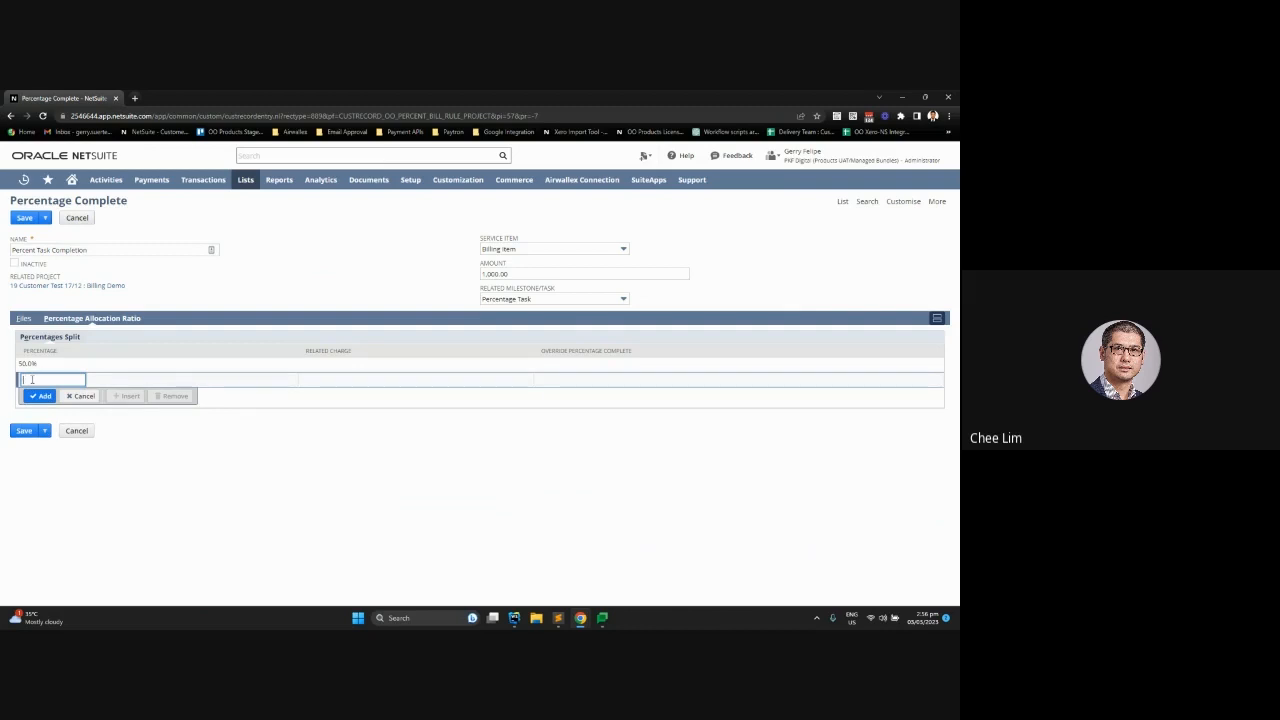
pyautogui.write('100')
pyautogui.click(46, 396)
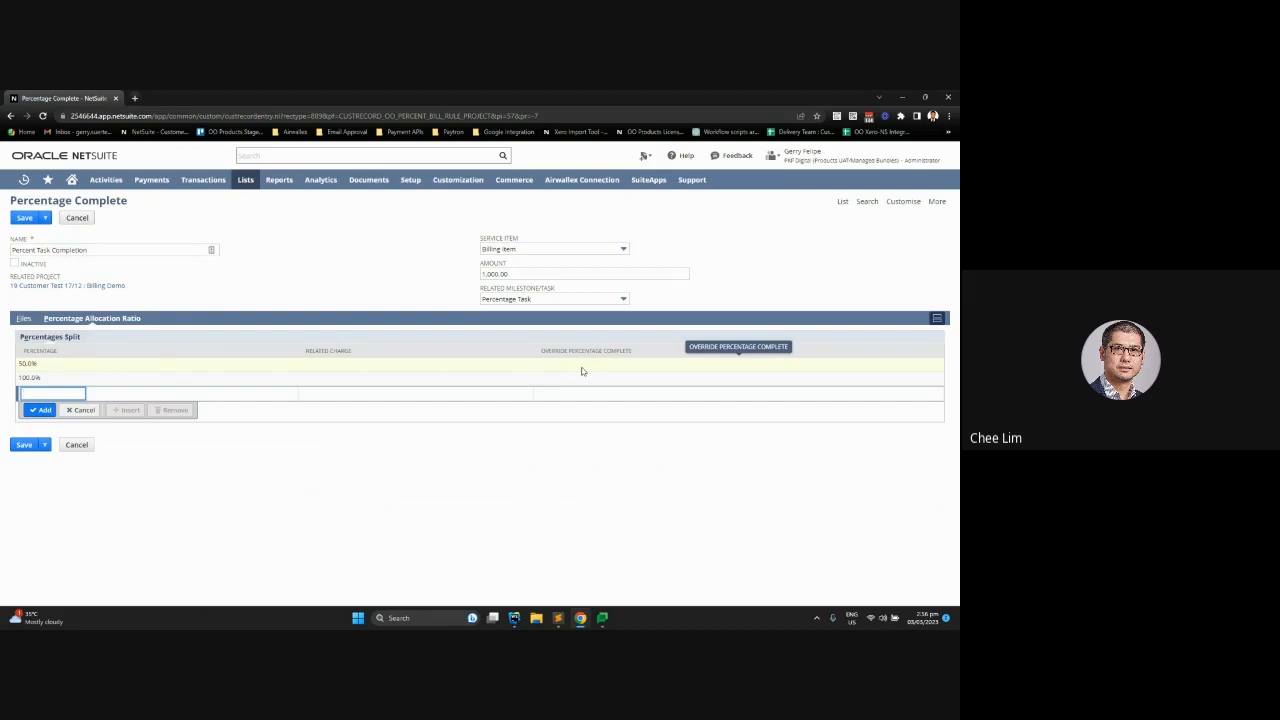
pyautogui.click(26, 445)
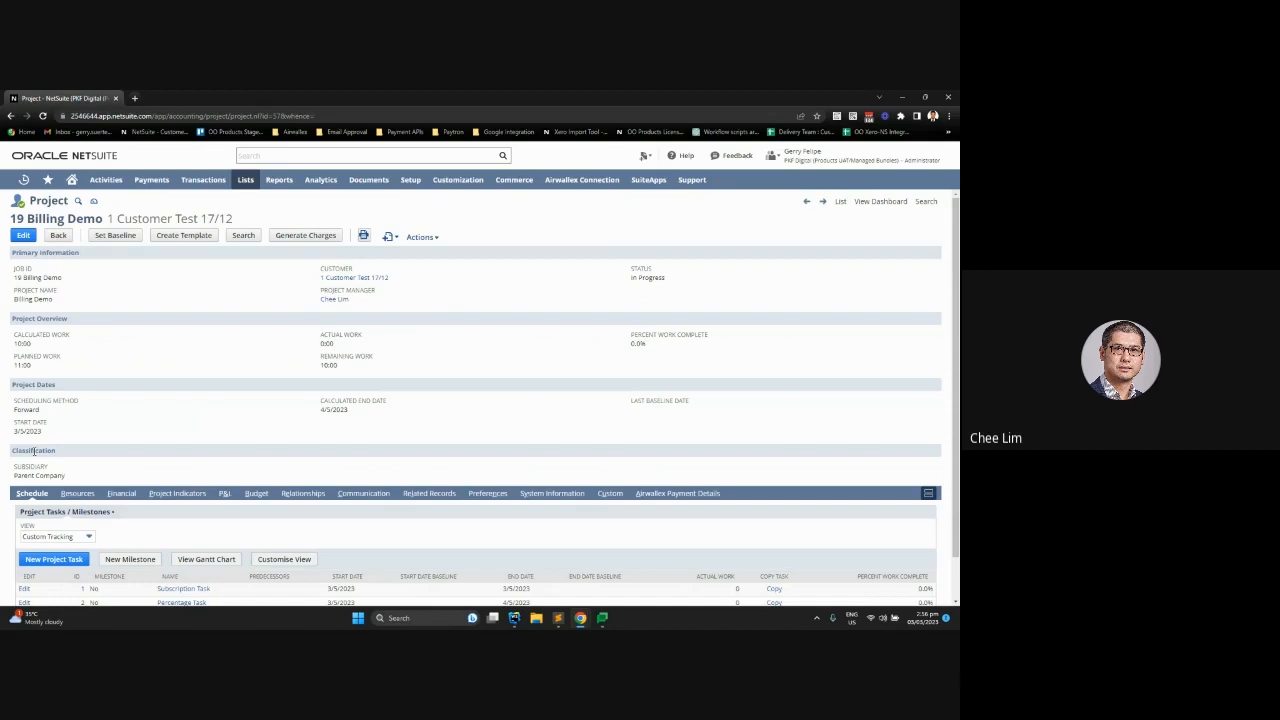
# Step: Start a new time entry on the Percentage Task and set its duration to 5:00
pyautogui.scroll(-1, 124, 440)
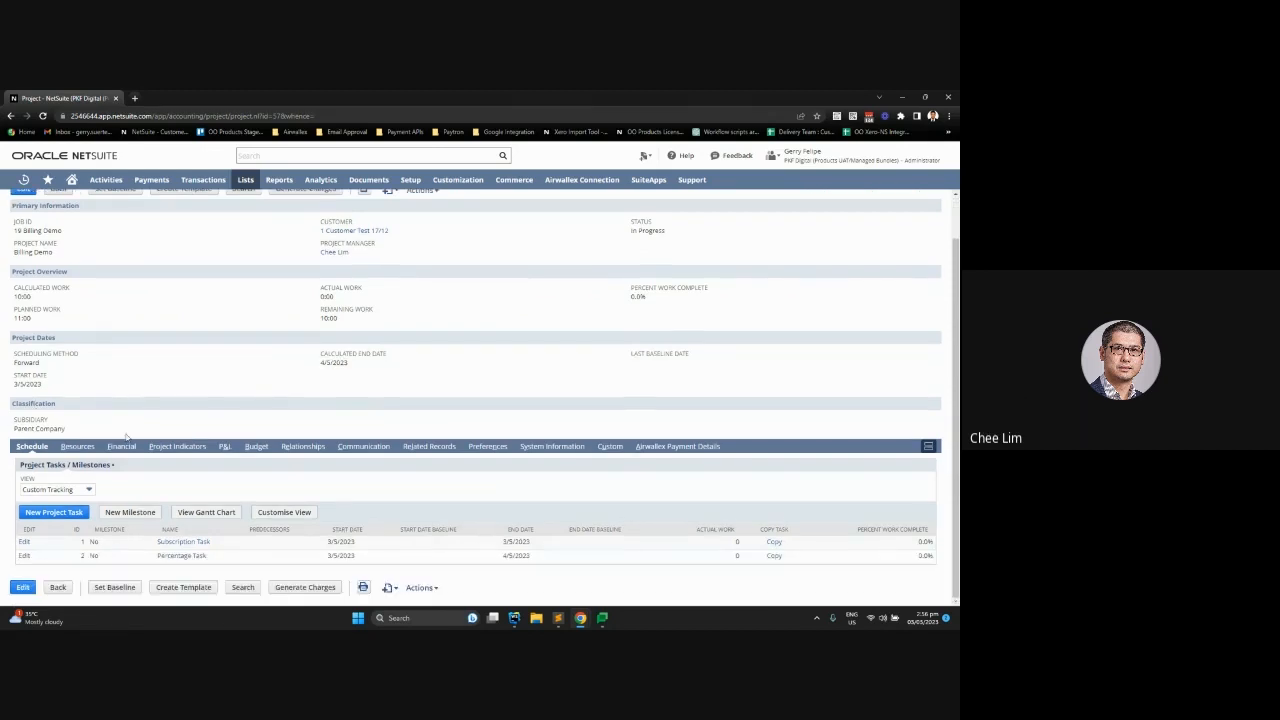
pyautogui.click(183, 556)
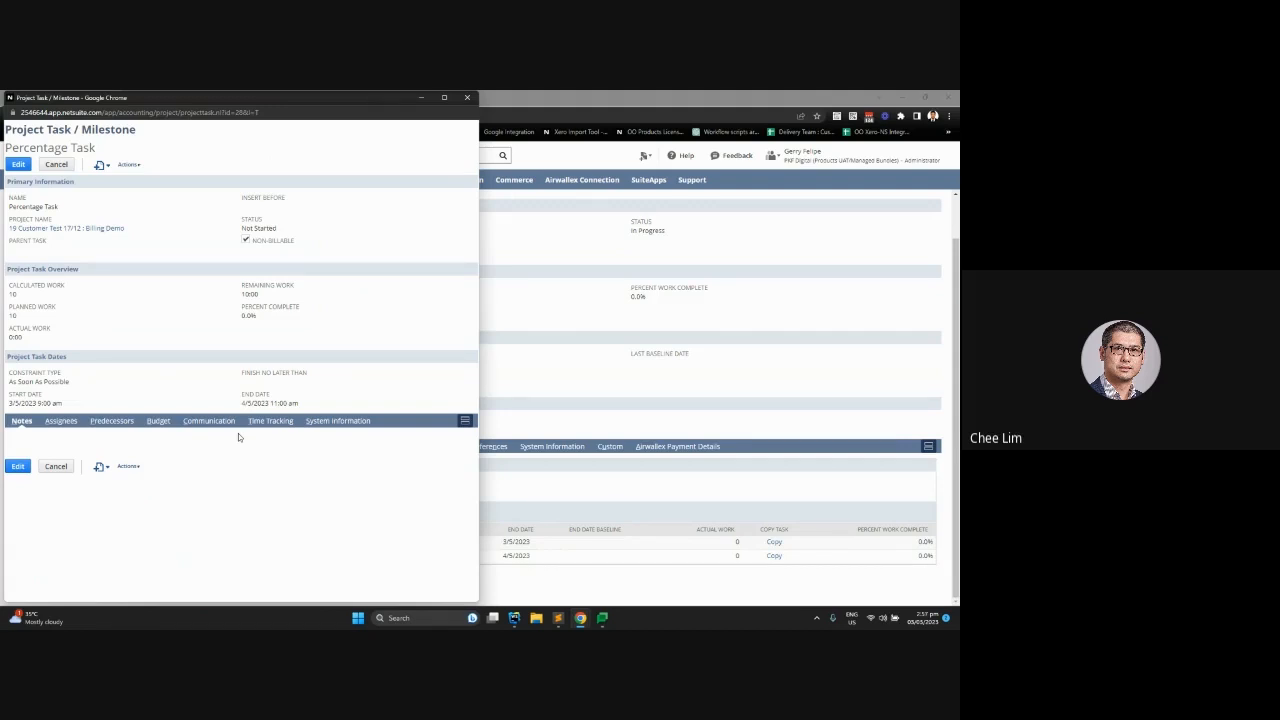
pyautogui.click(268, 421)
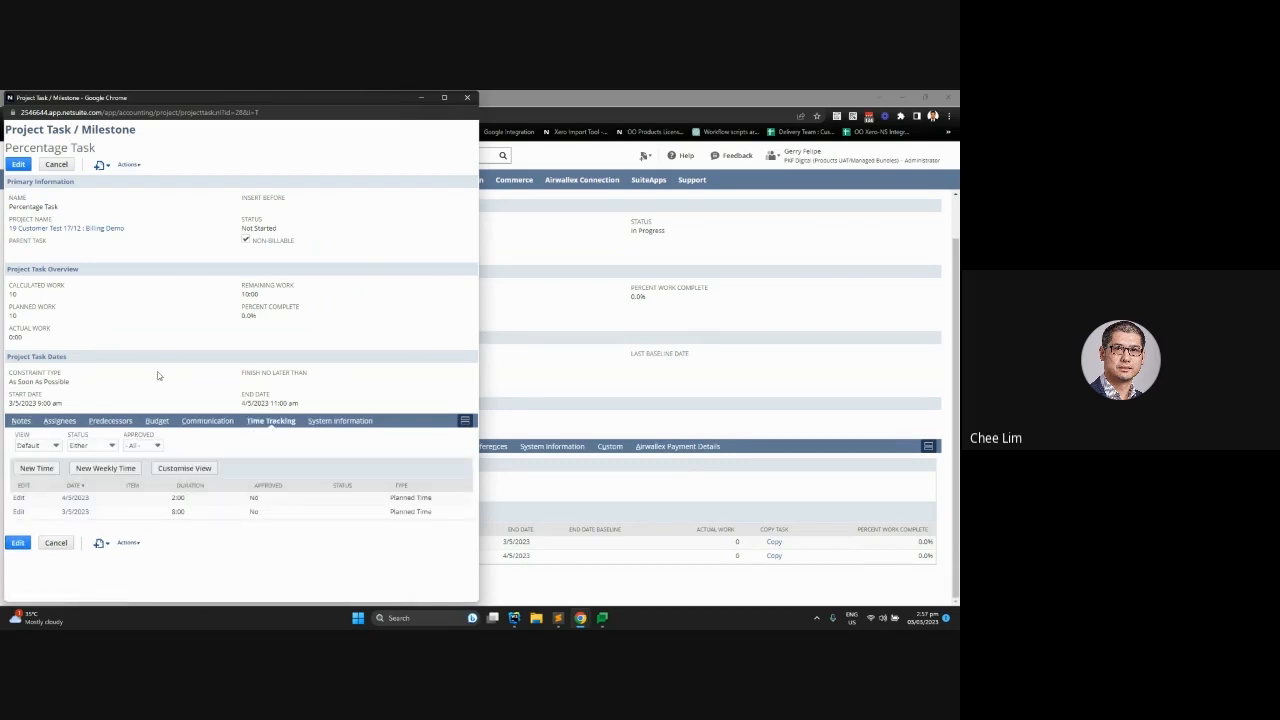
pyautogui.click(36, 468)
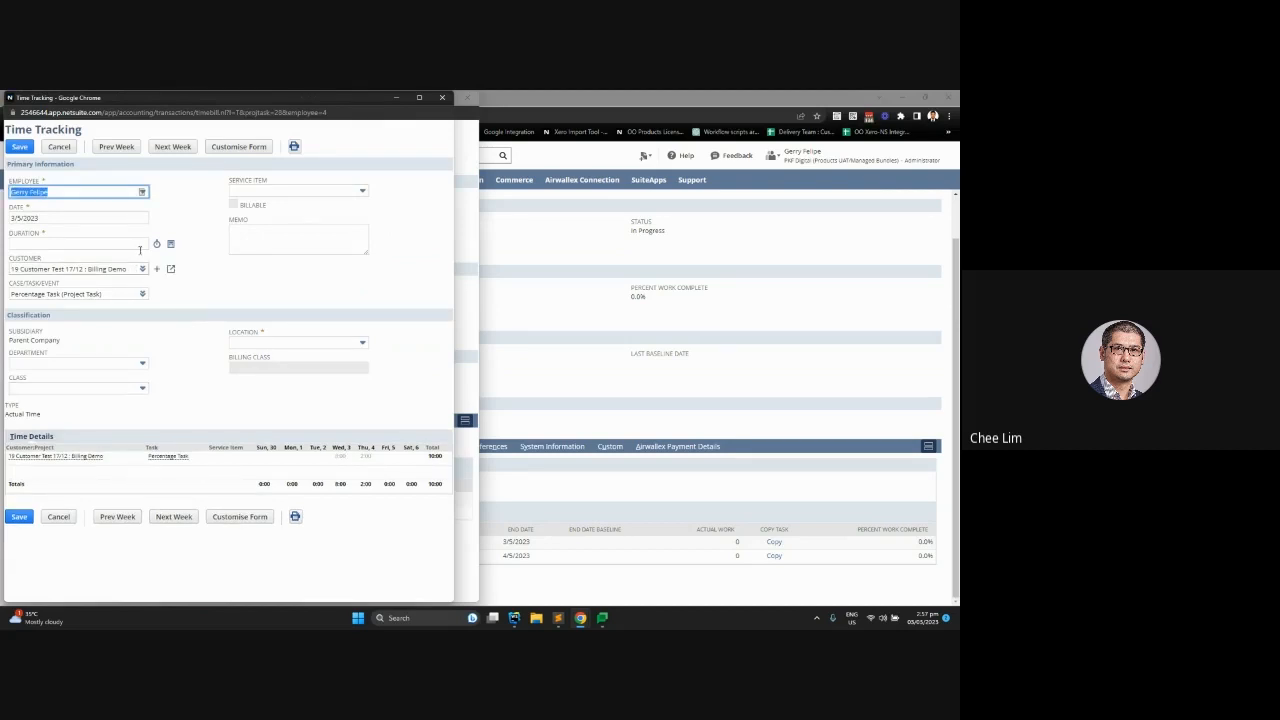
pyautogui.click(128, 244)
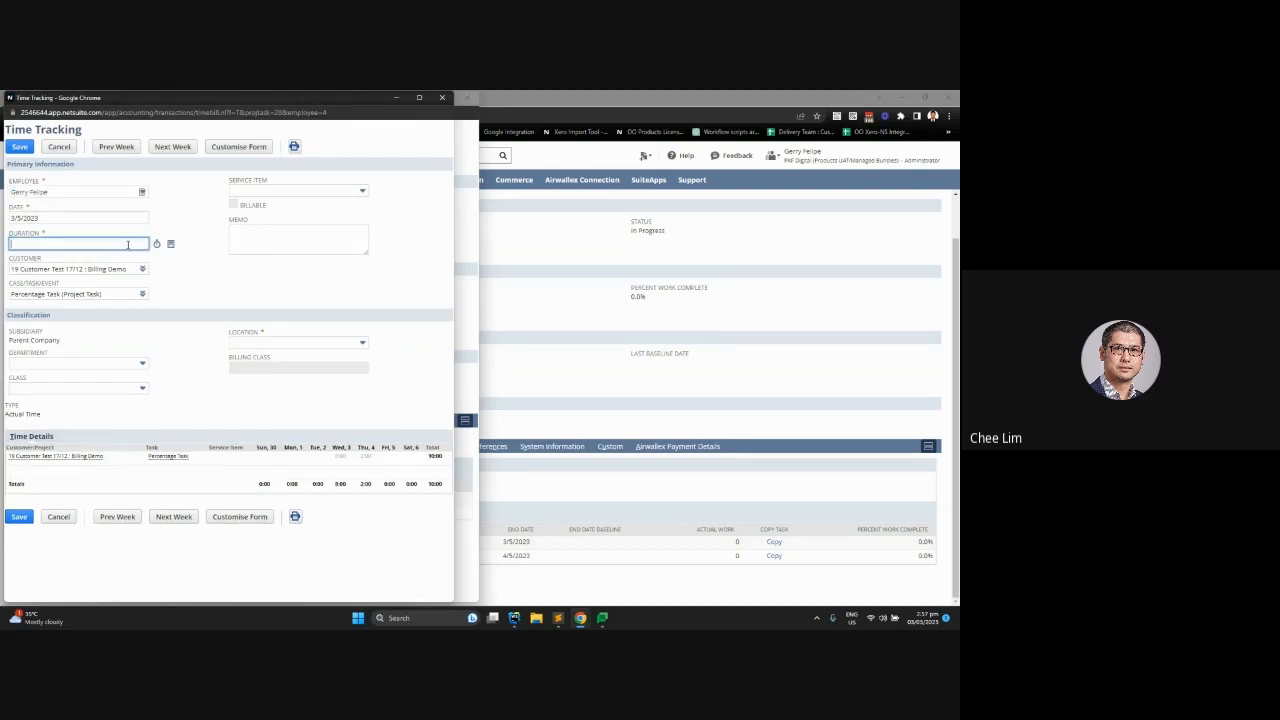
pyautogui.write('1')
pyautogui.click(200, 272)
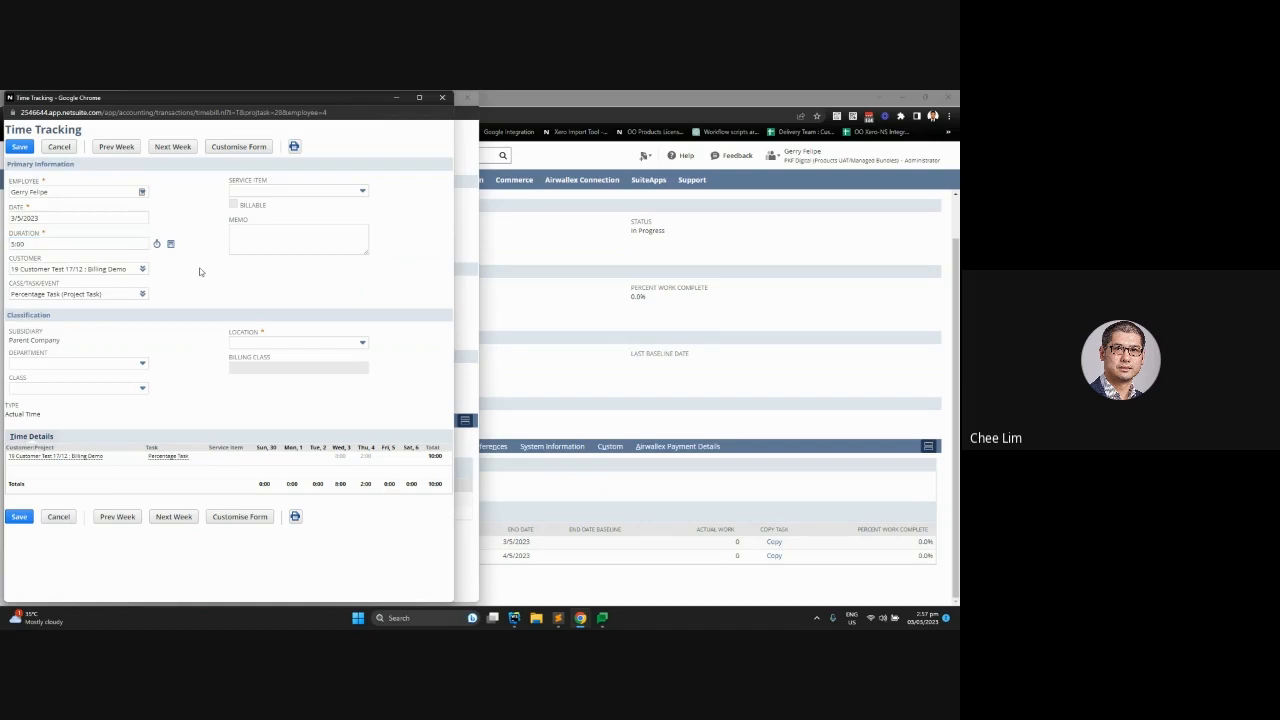
# Step: Assign Billing Item as service item and Test Loc as location, save the time entry, and close the task record
pyautogui.click(332, 191)
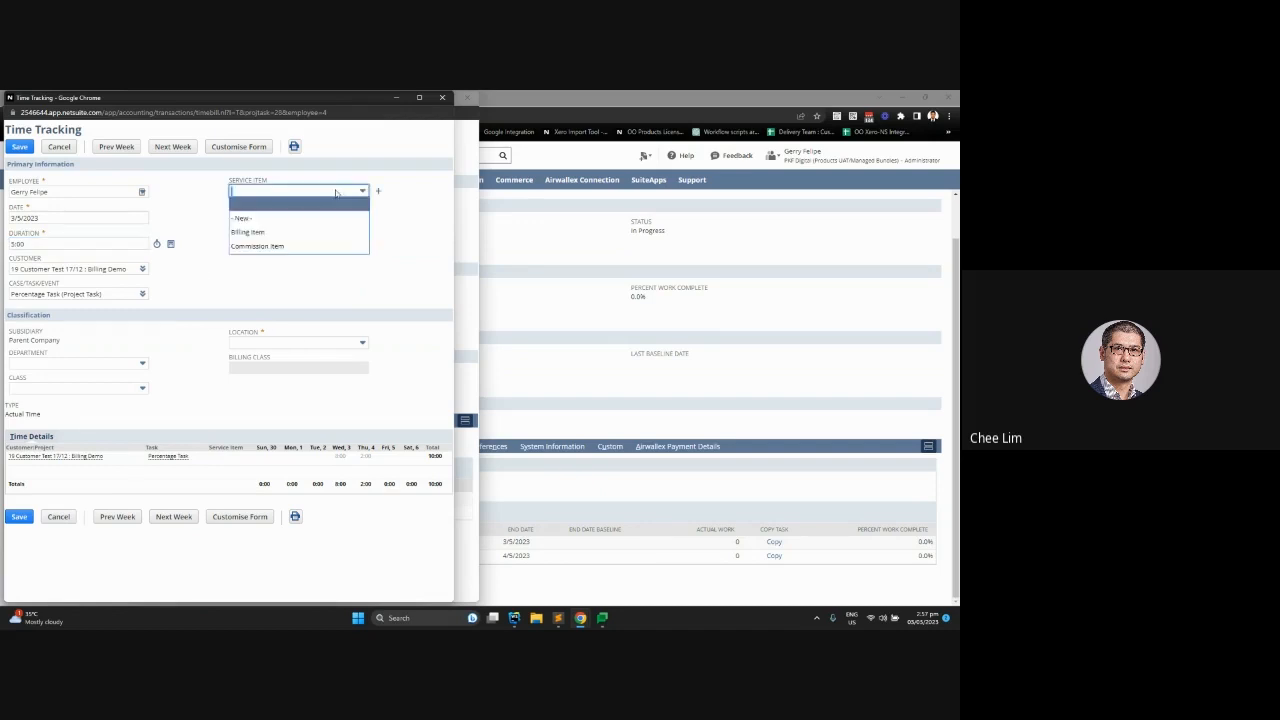
pyautogui.click(325, 230)
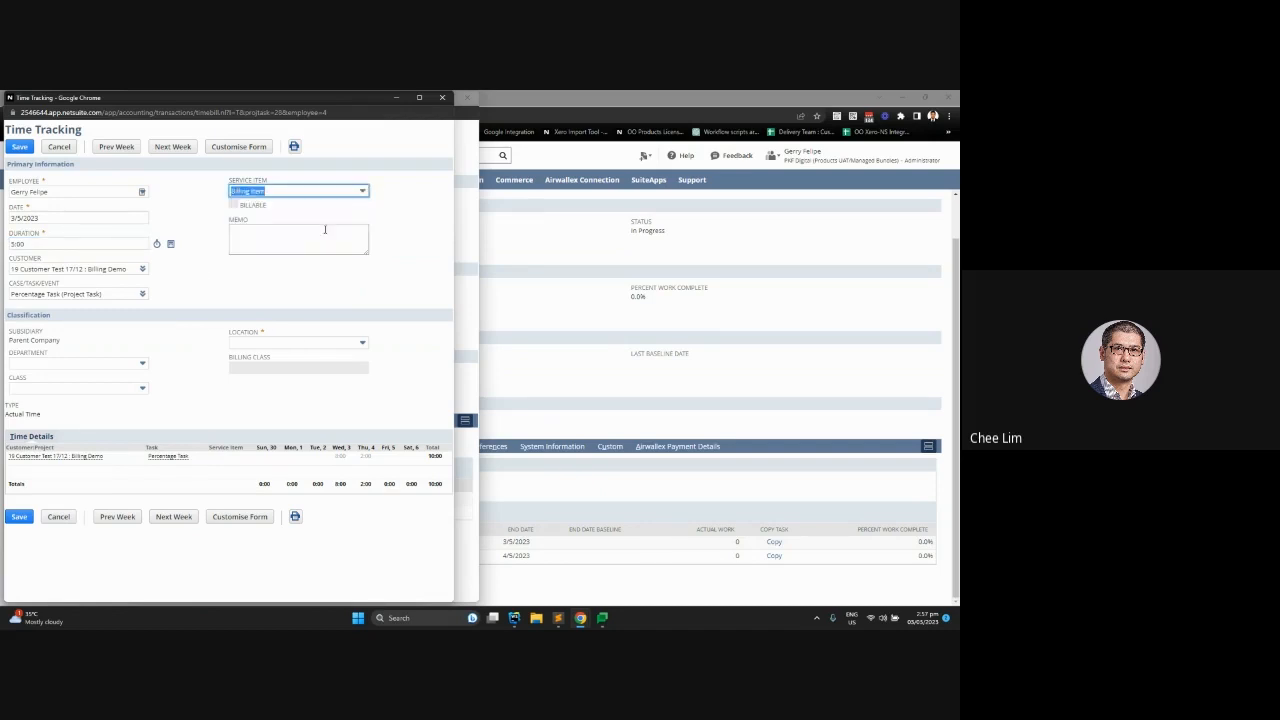
pyautogui.click(330, 342)
pyautogui.click(303, 385)
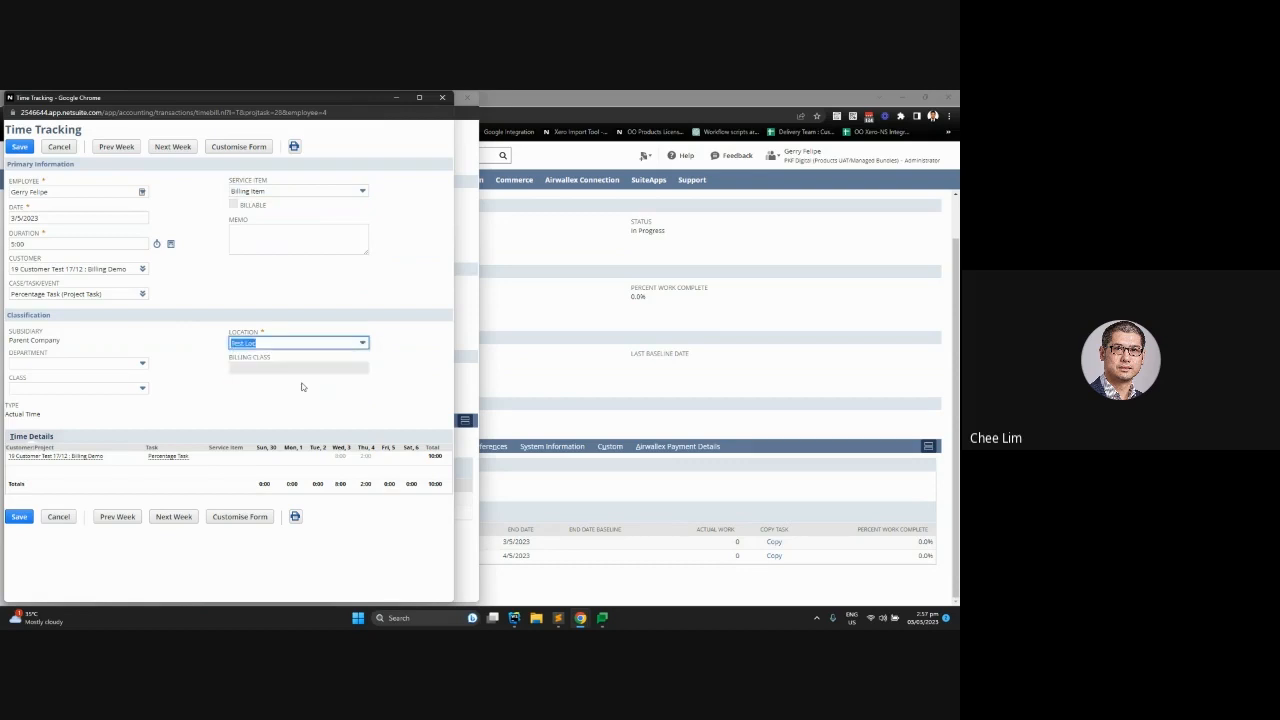
pyautogui.click(19, 516)
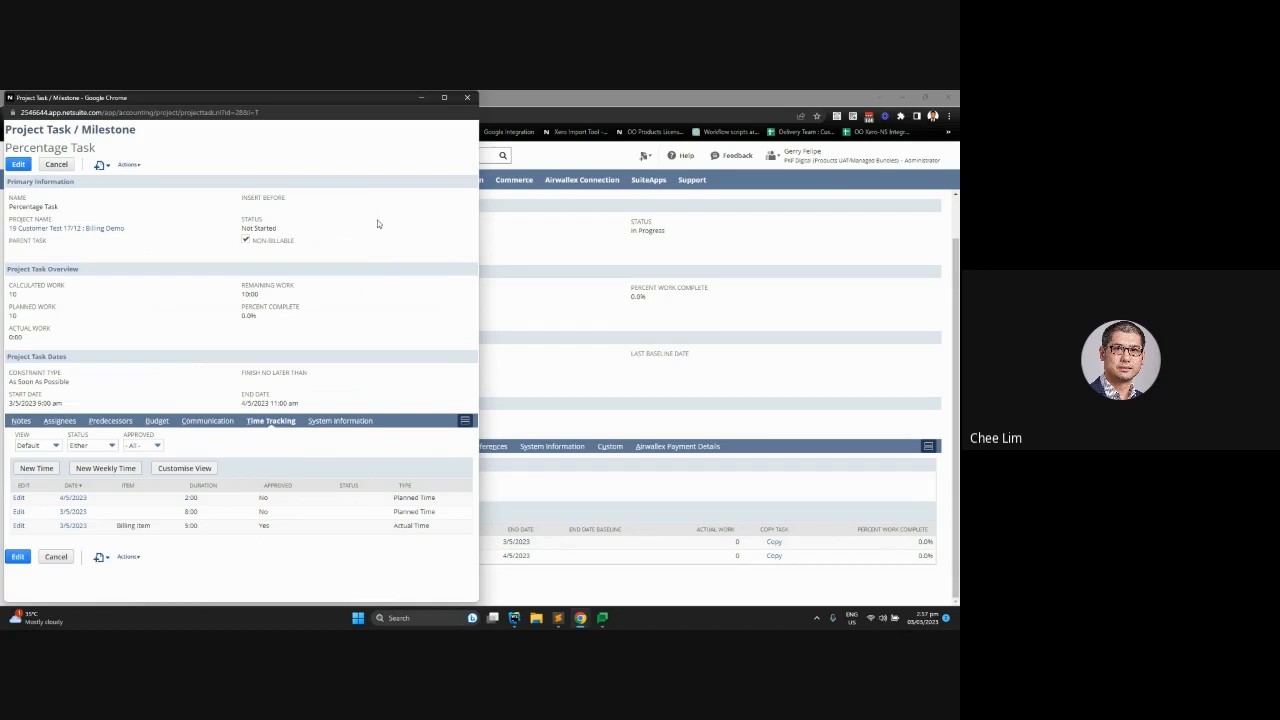
pyautogui.click(467, 97)
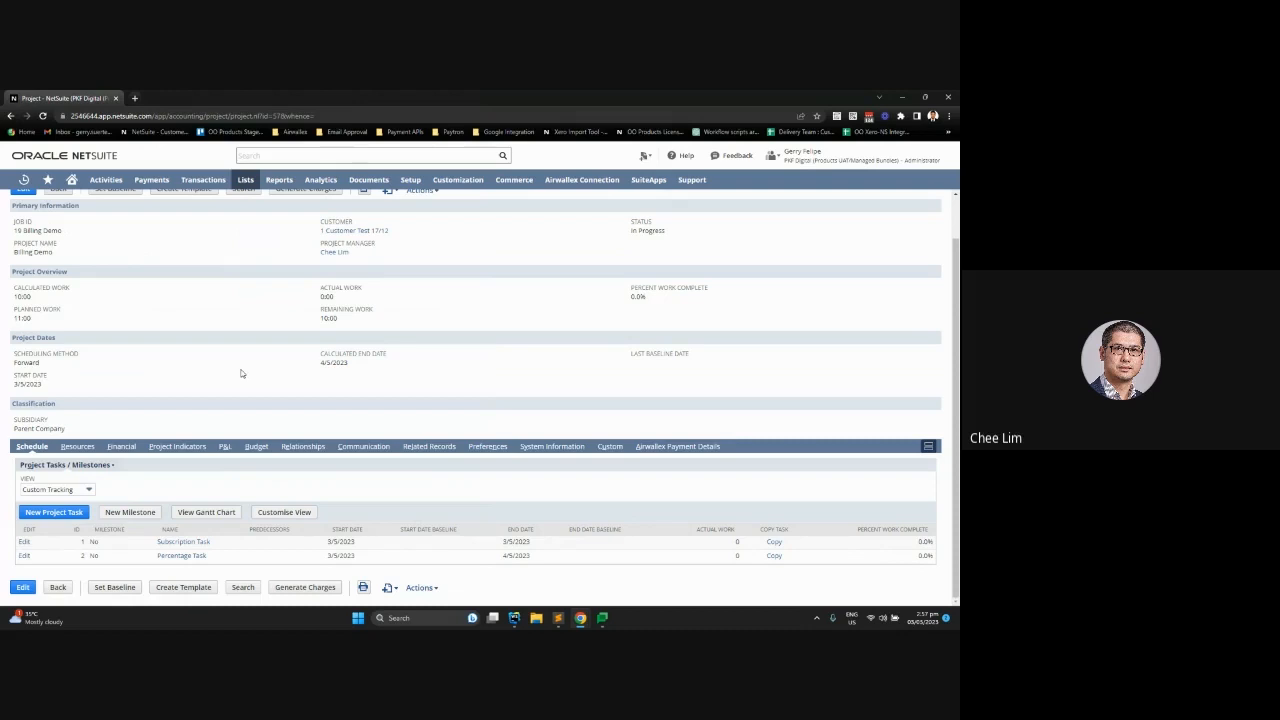
# Step: Generate the project's charges and check the task's percent complete and the charges list in the financial details
pyautogui.click(309, 591)
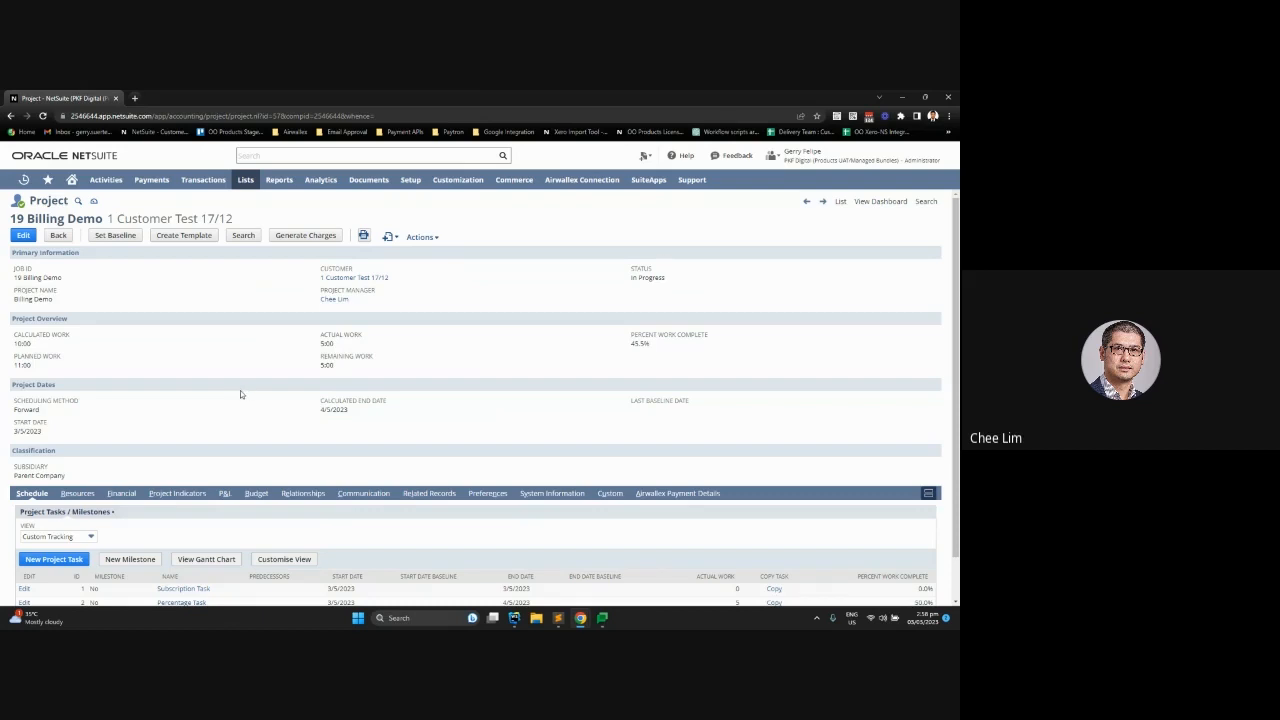
pyautogui.scroll(-1, 240, 393)
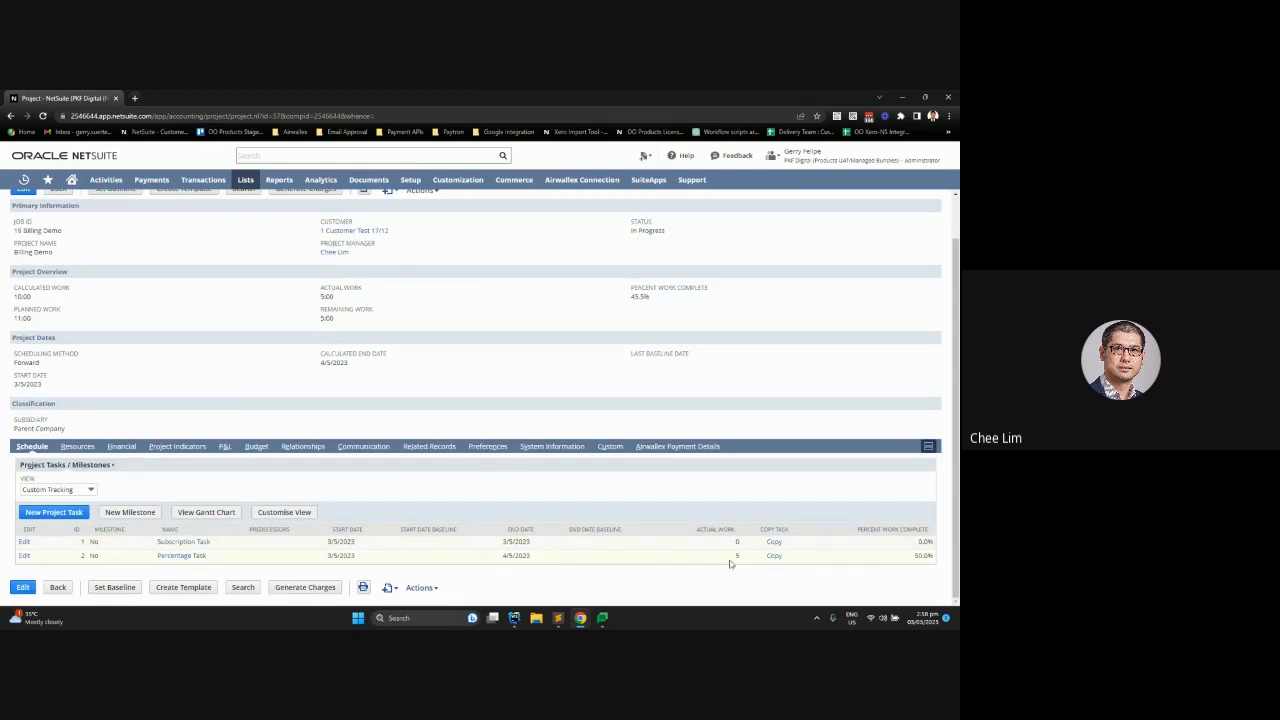
pyautogui.click(122, 447)
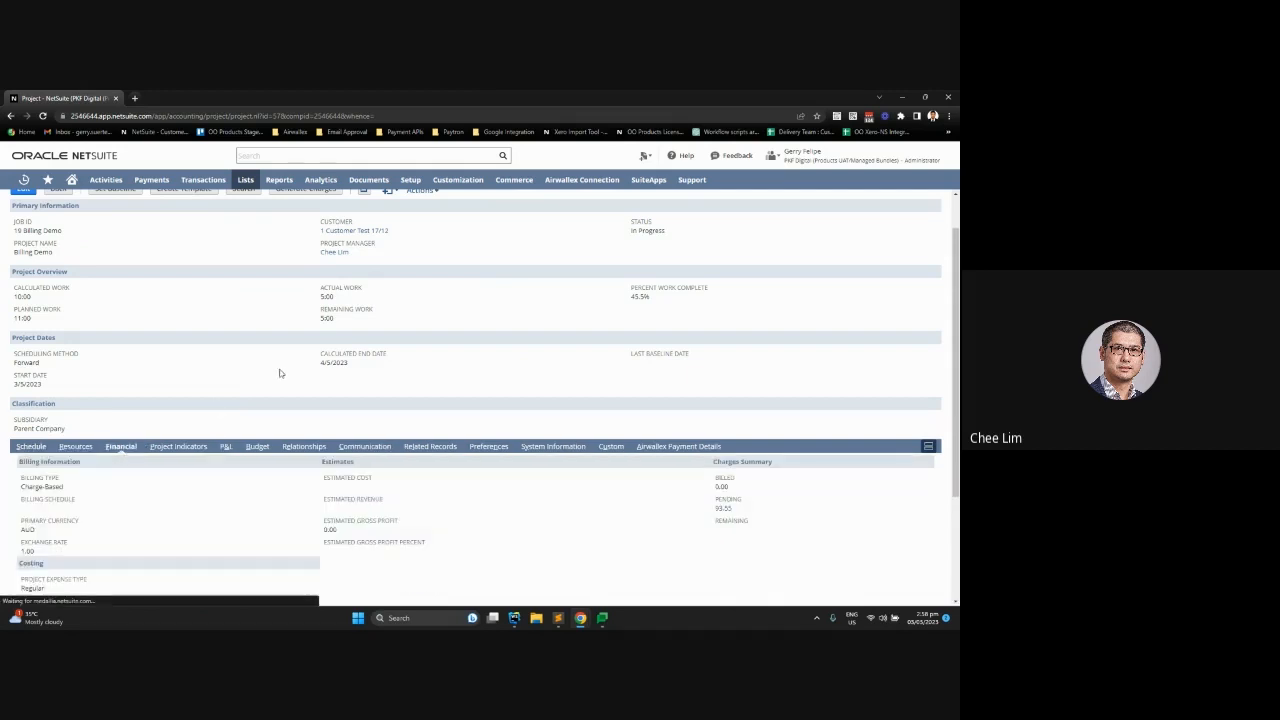
pyautogui.scroll(-3, 276, 396)
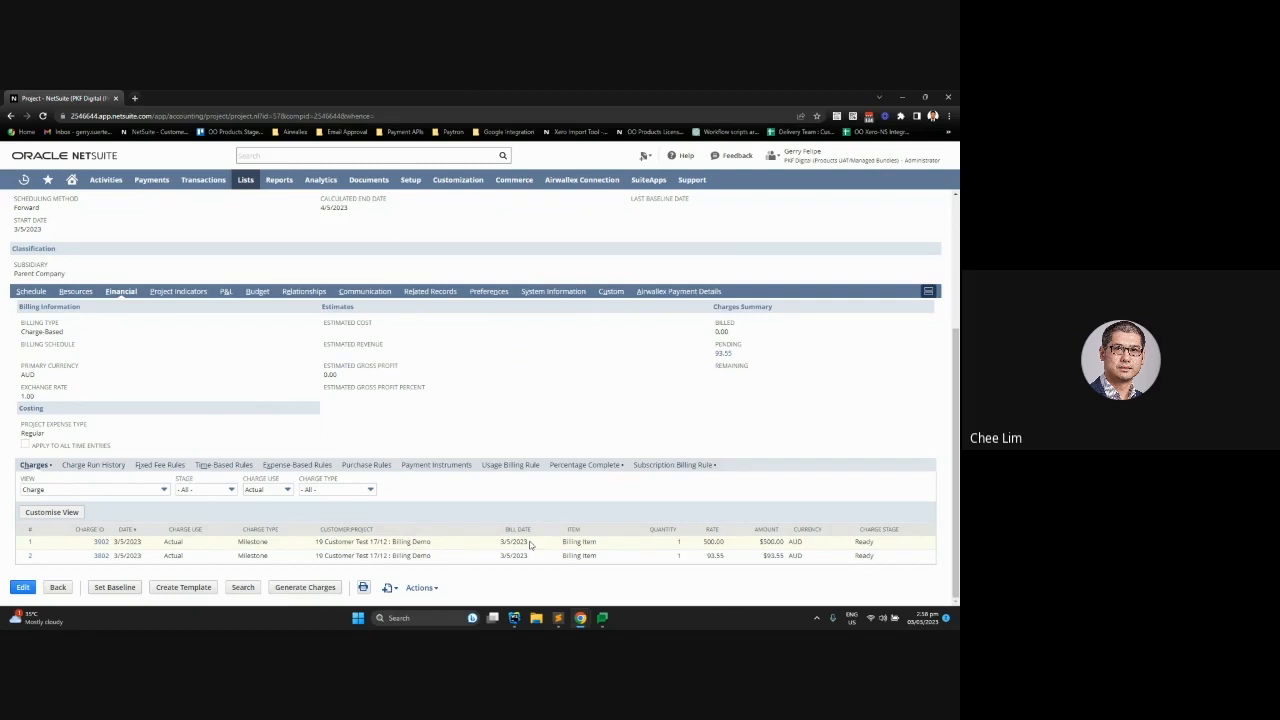
# Step: Review the percentage splits and related charge on the Percent Task Completion rule, and return to the Billing Demo project
pyautogui.click(574, 467)
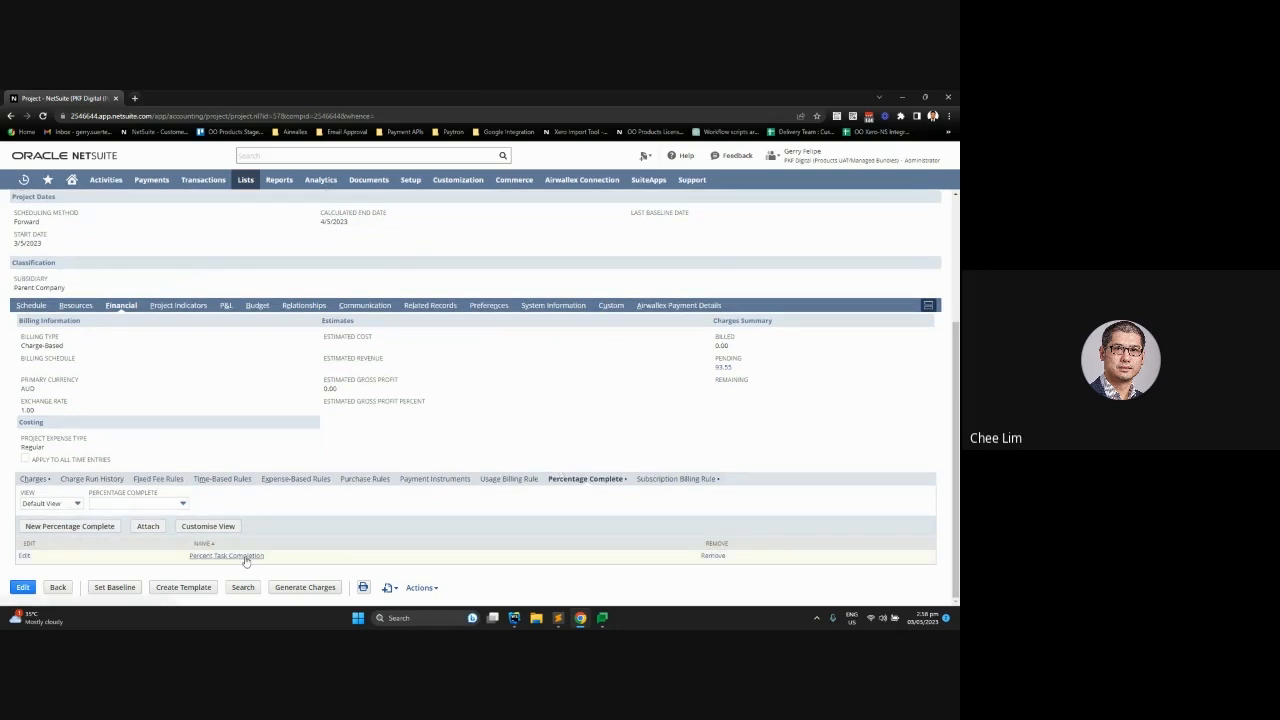
pyautogui.click(245, 558)
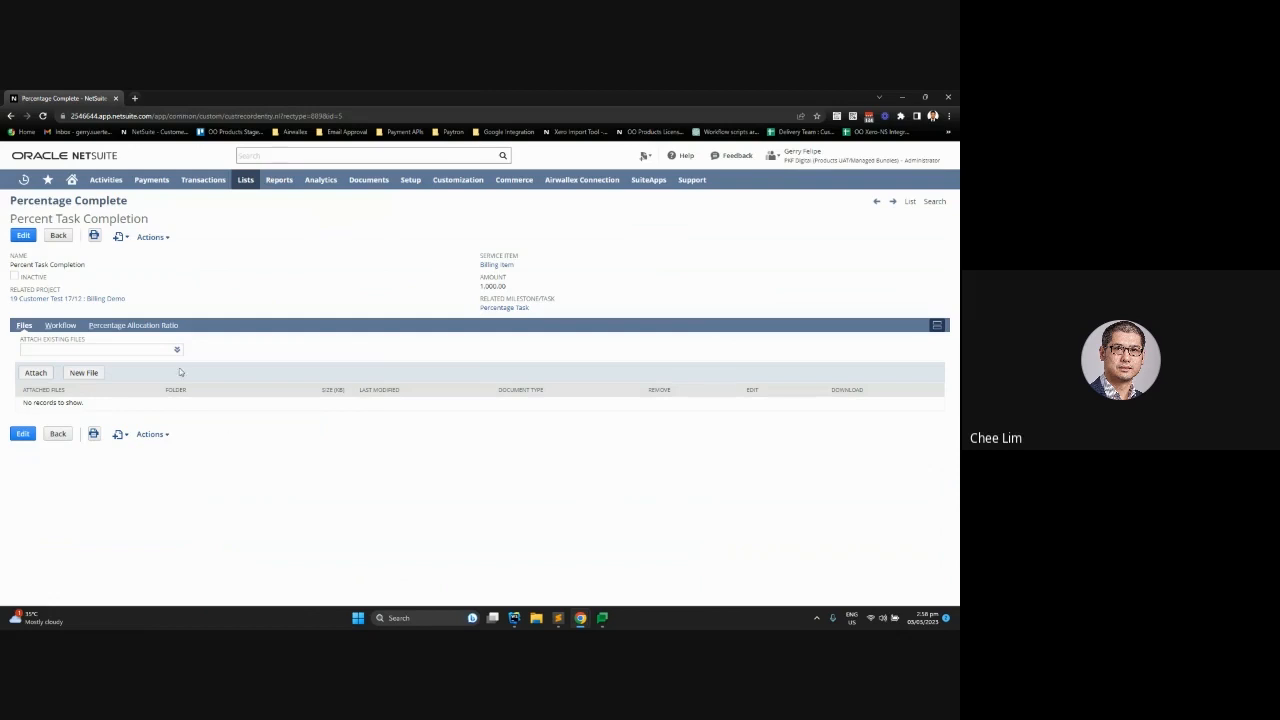
pyautogui.click(151, 326)
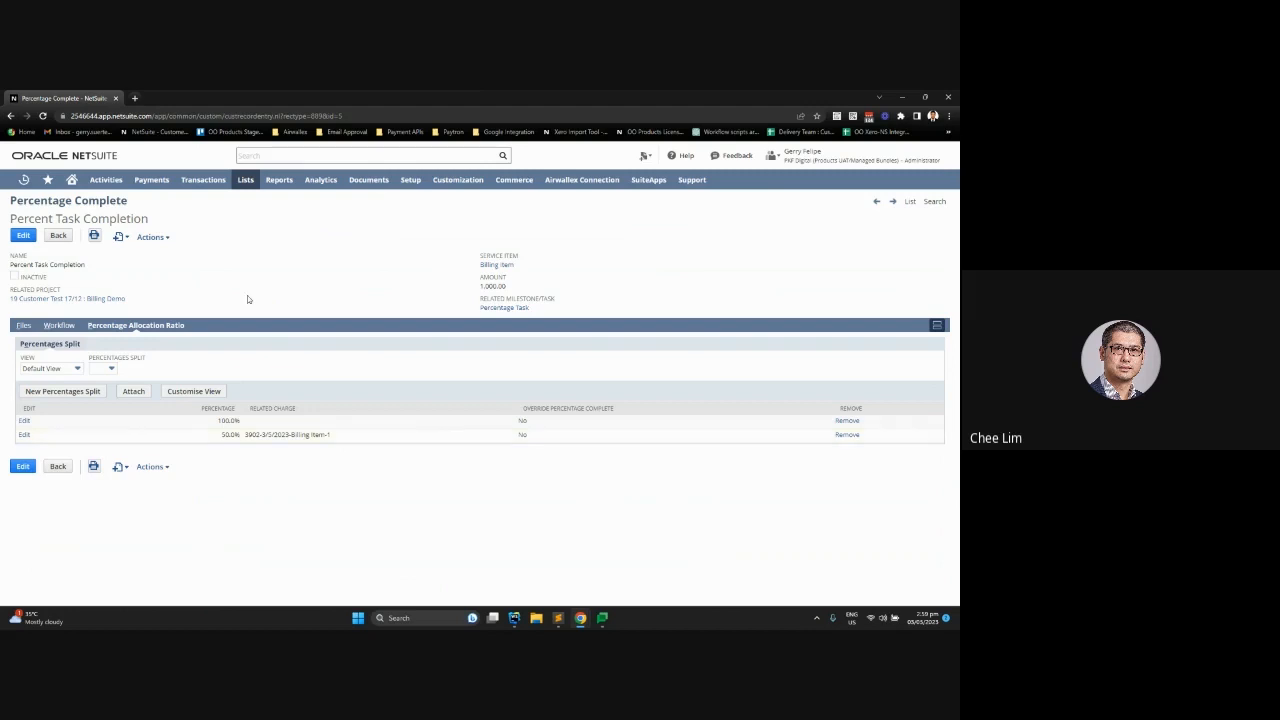
pyautogui.click(104, 299)
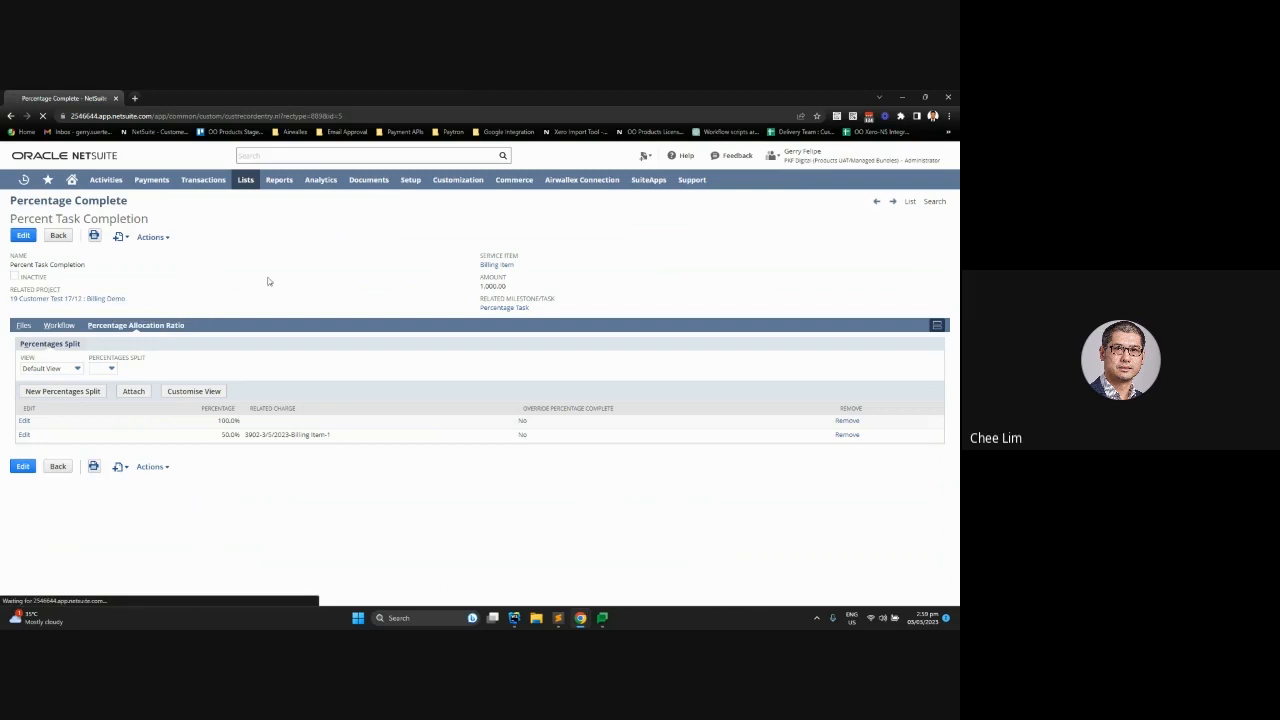
# Step: Start a new usage billing rule from the Billing Demo project's financial details
pyautogui.scroll(-2, 268, 281)
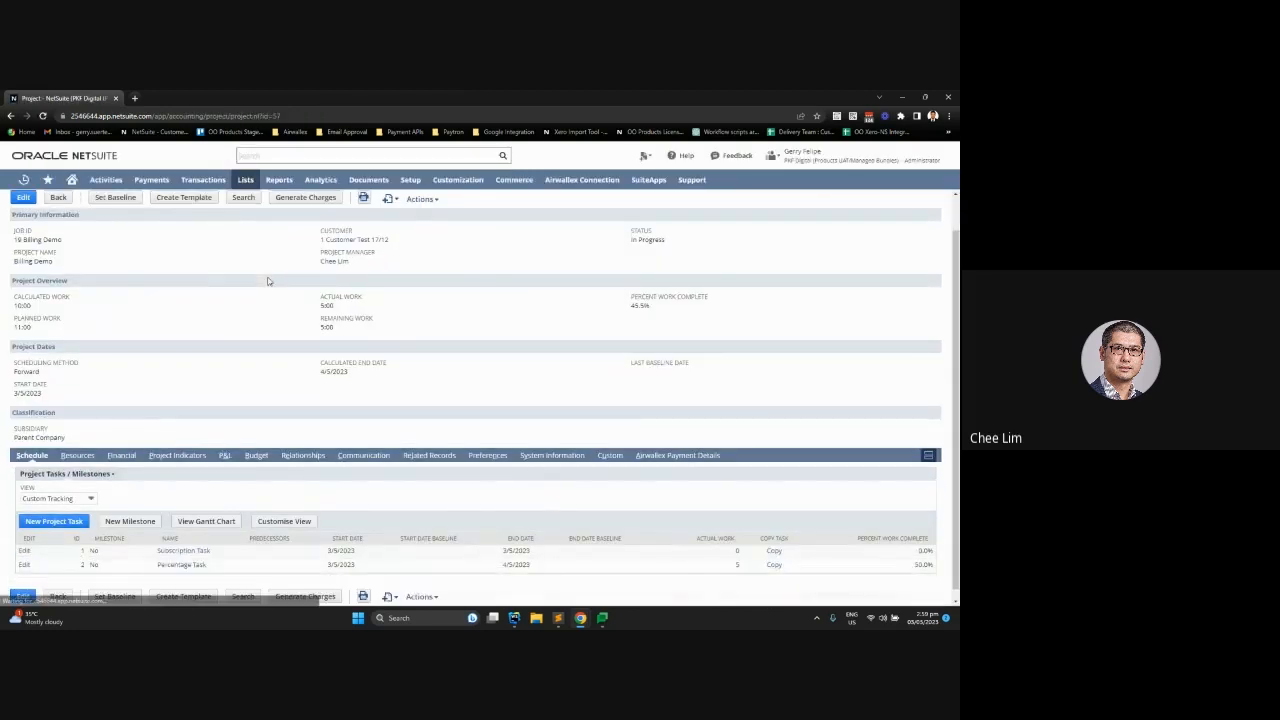
pyautogui.click(122, 447)
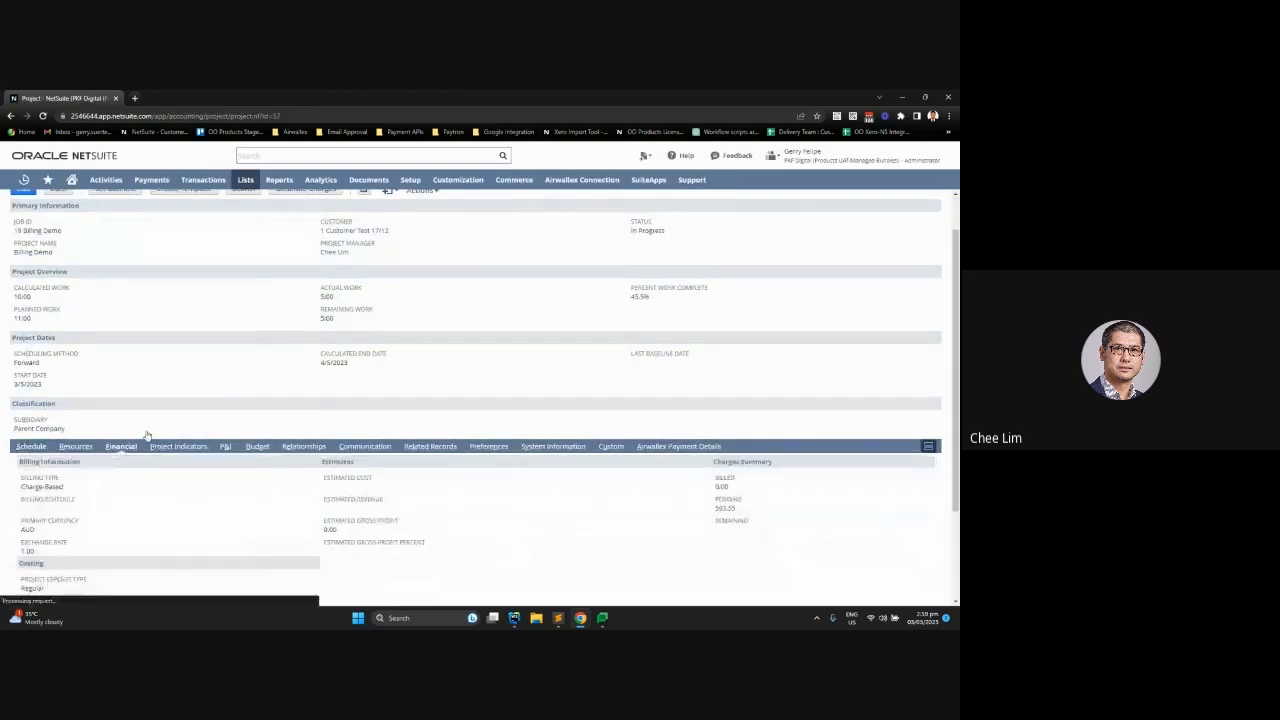
pyautogui.scroll(-3, 232, 379)
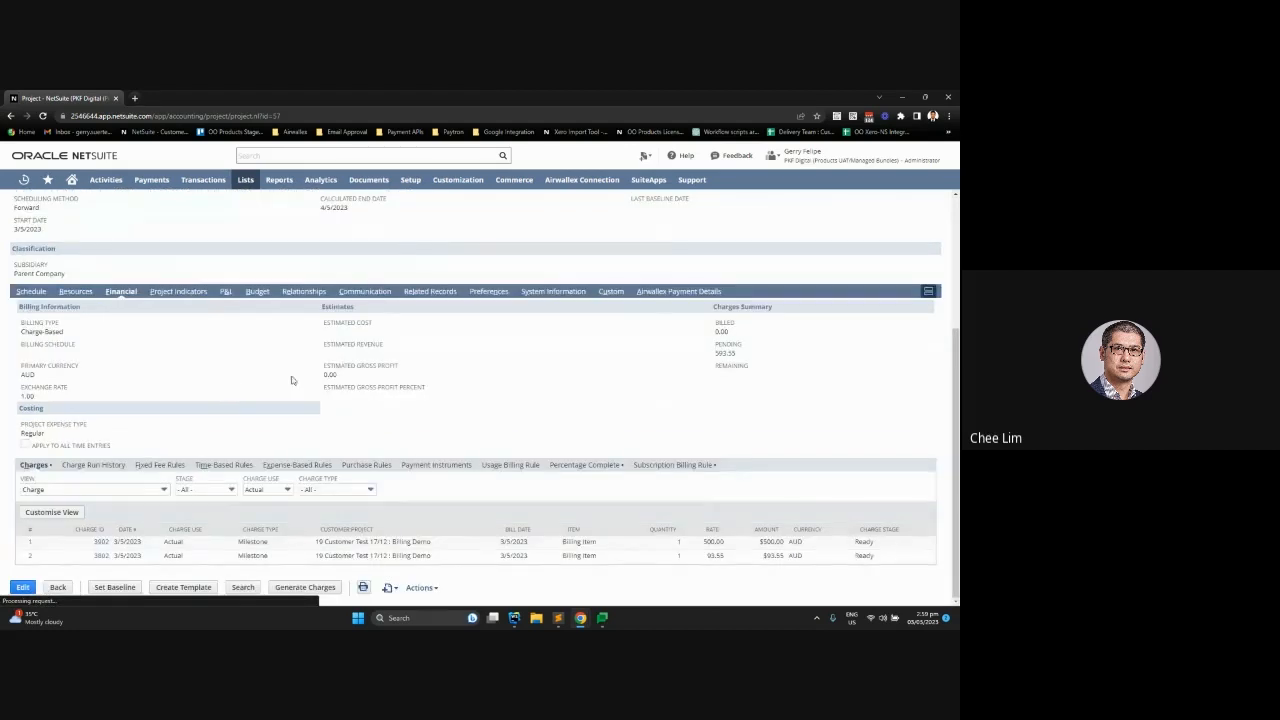
pyautogui.click(510, 465)
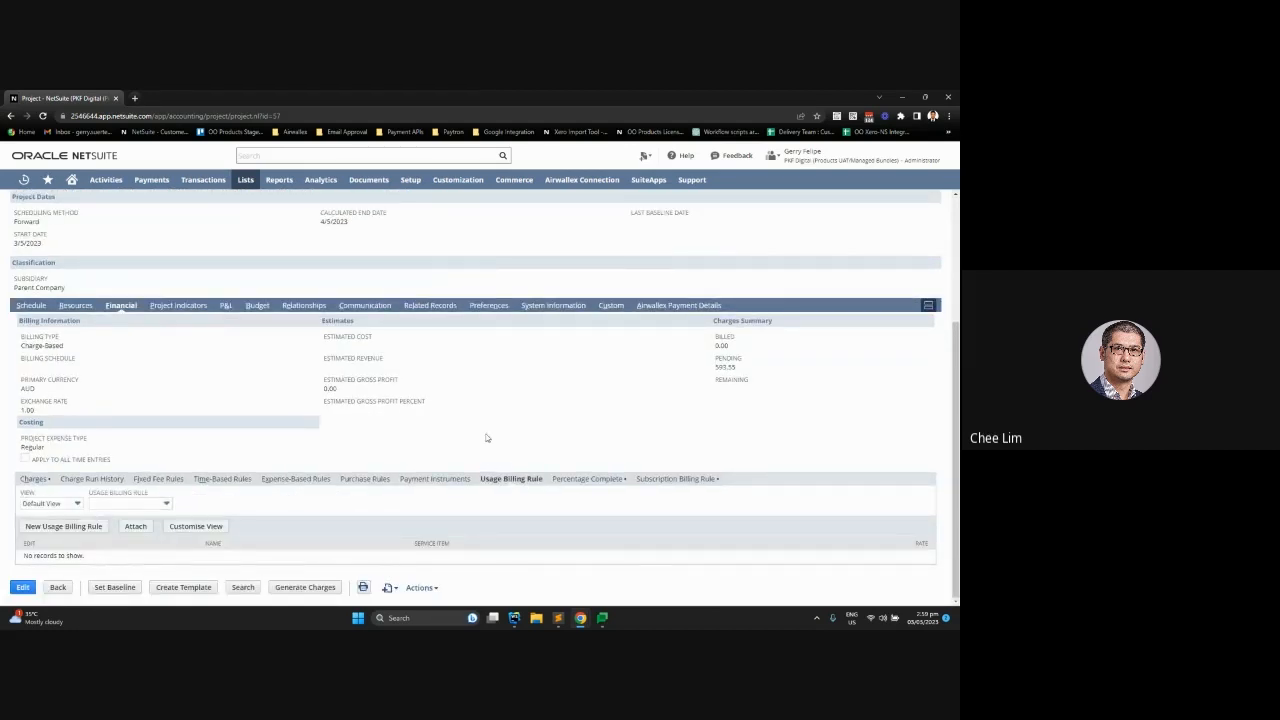
pyautogui.click(70, 527)
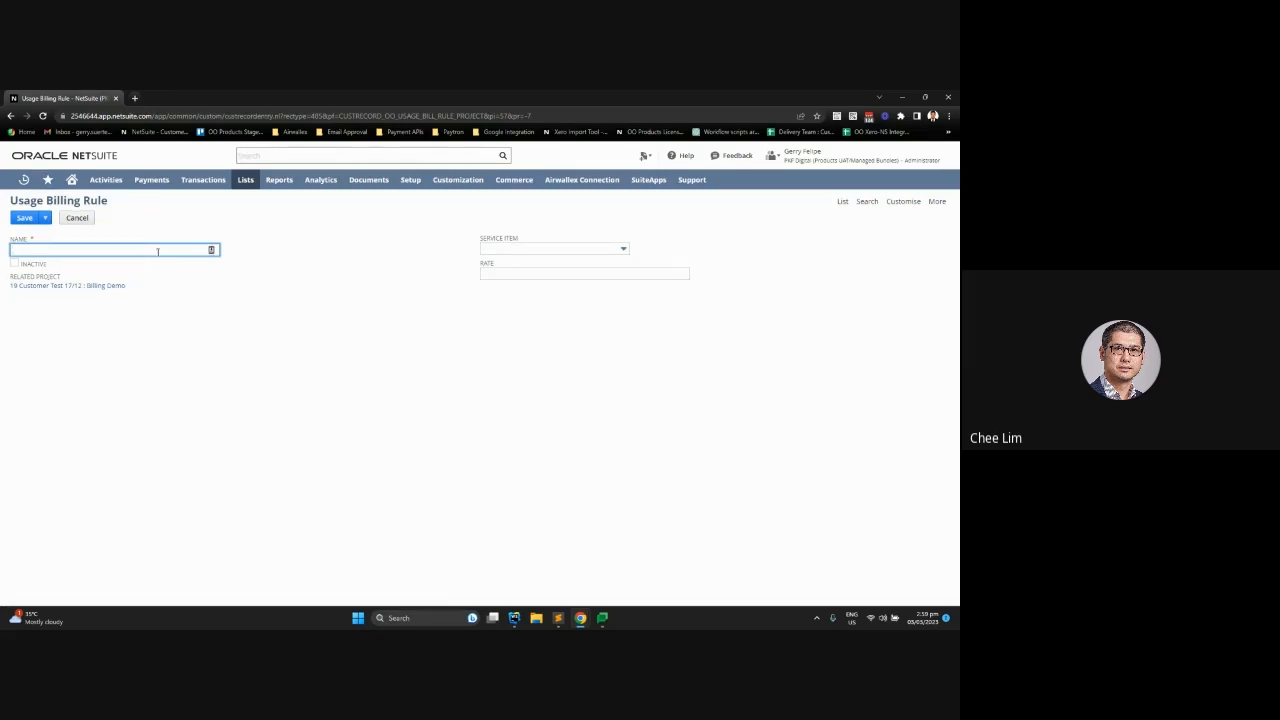
# Step: Name the usage billing rule Data Storage, assign Billing Item as service item with a rate of 0.10, and save it
pyautogui.write('Data Storage')
pyautogui.click(630, 248)
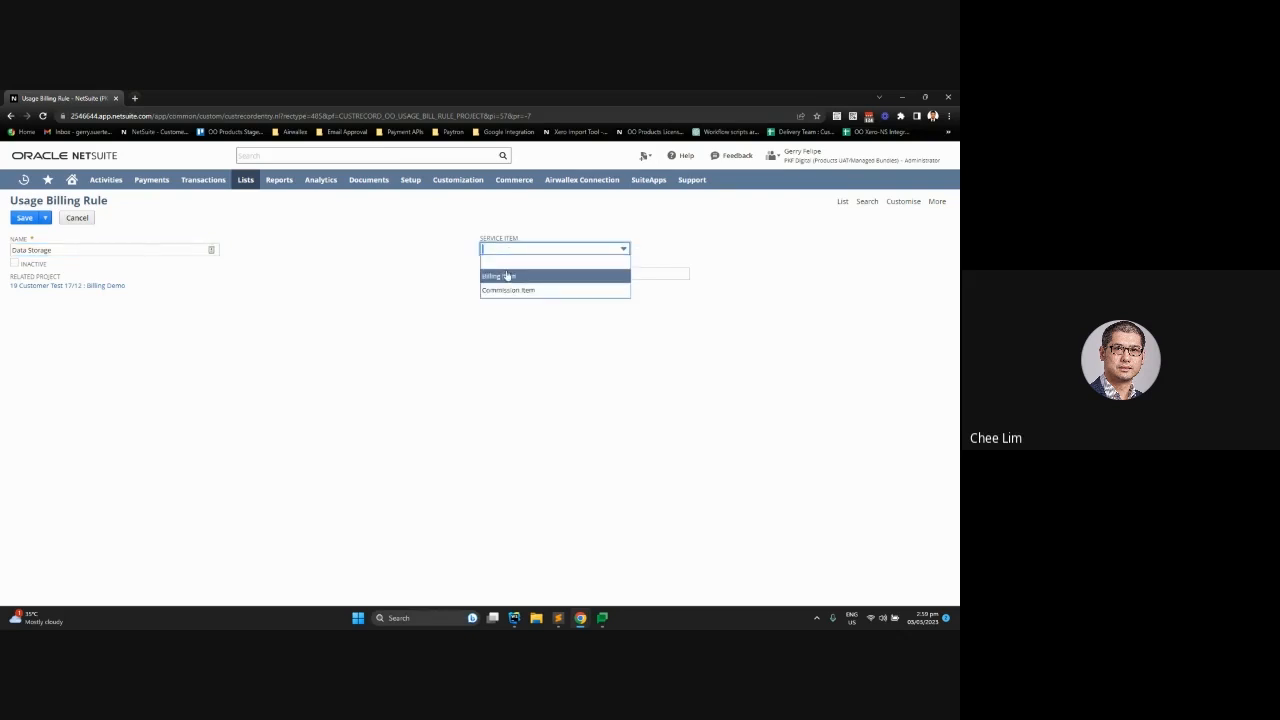
pyautogui.click(506, 270)
pyautogui.click(498, 275)
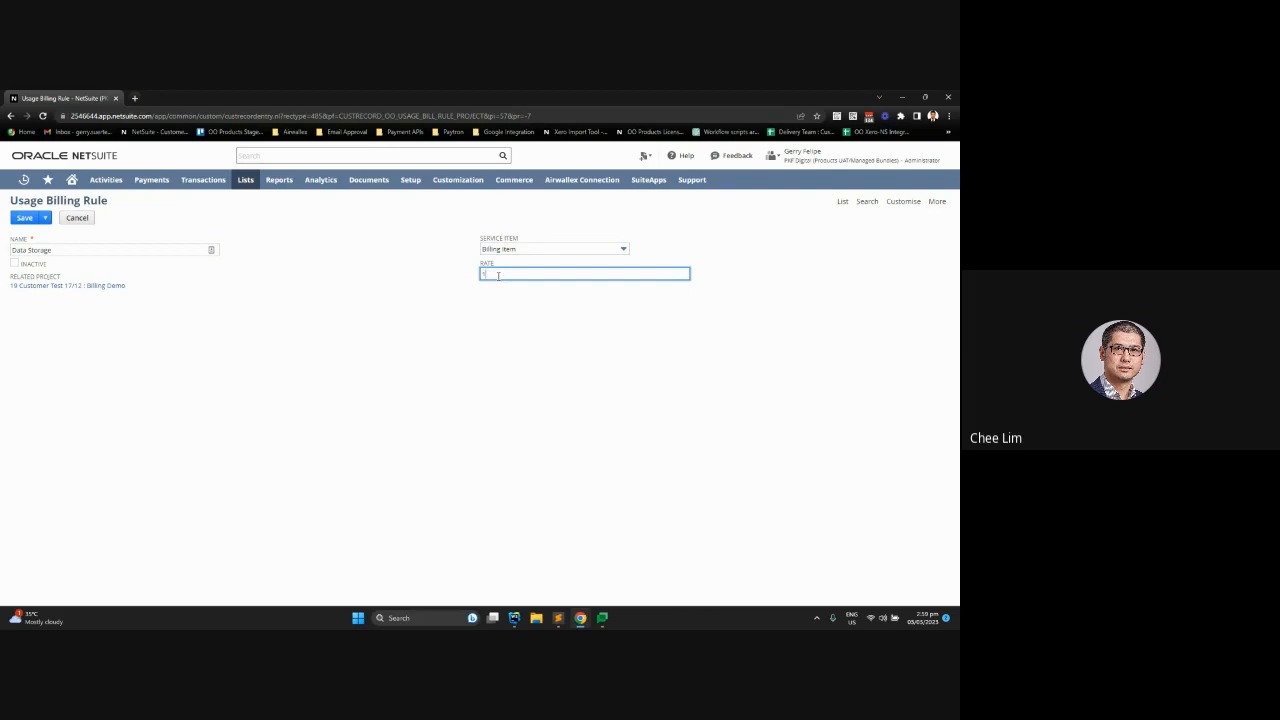
pyautogui.write('10')
pyautogui.click(388, 328)
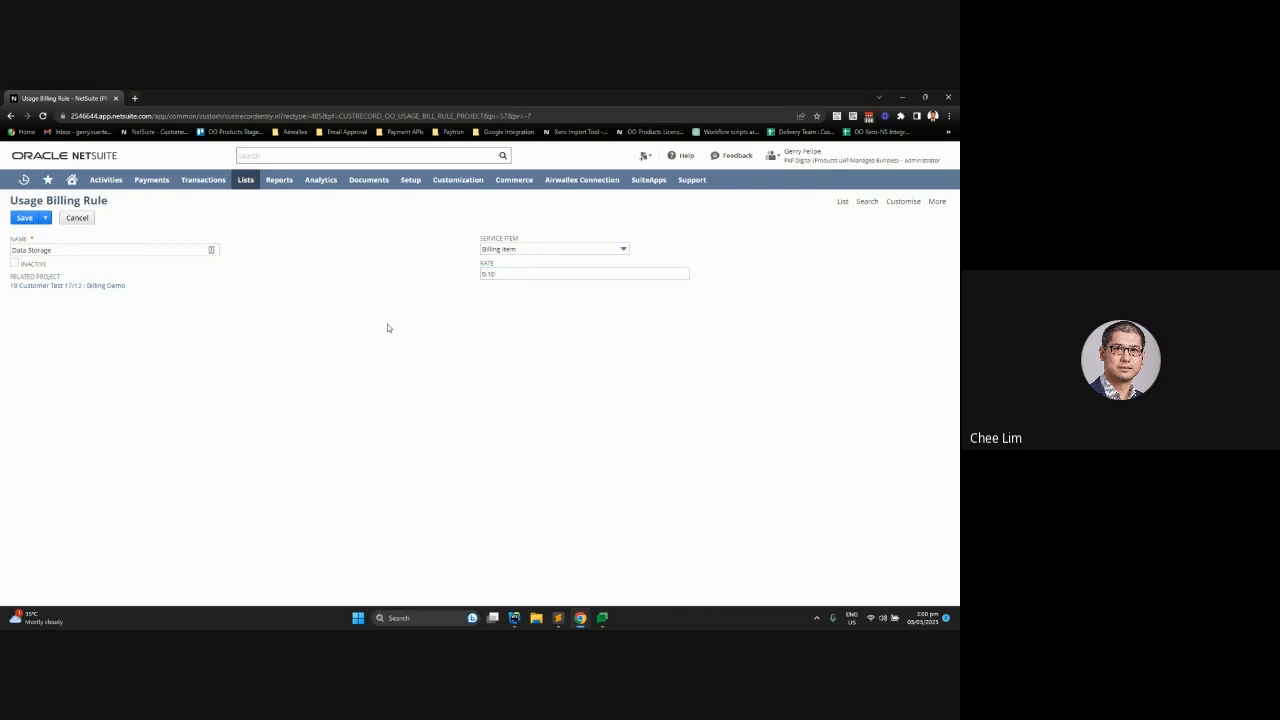
pyautogui.click(24, 217)
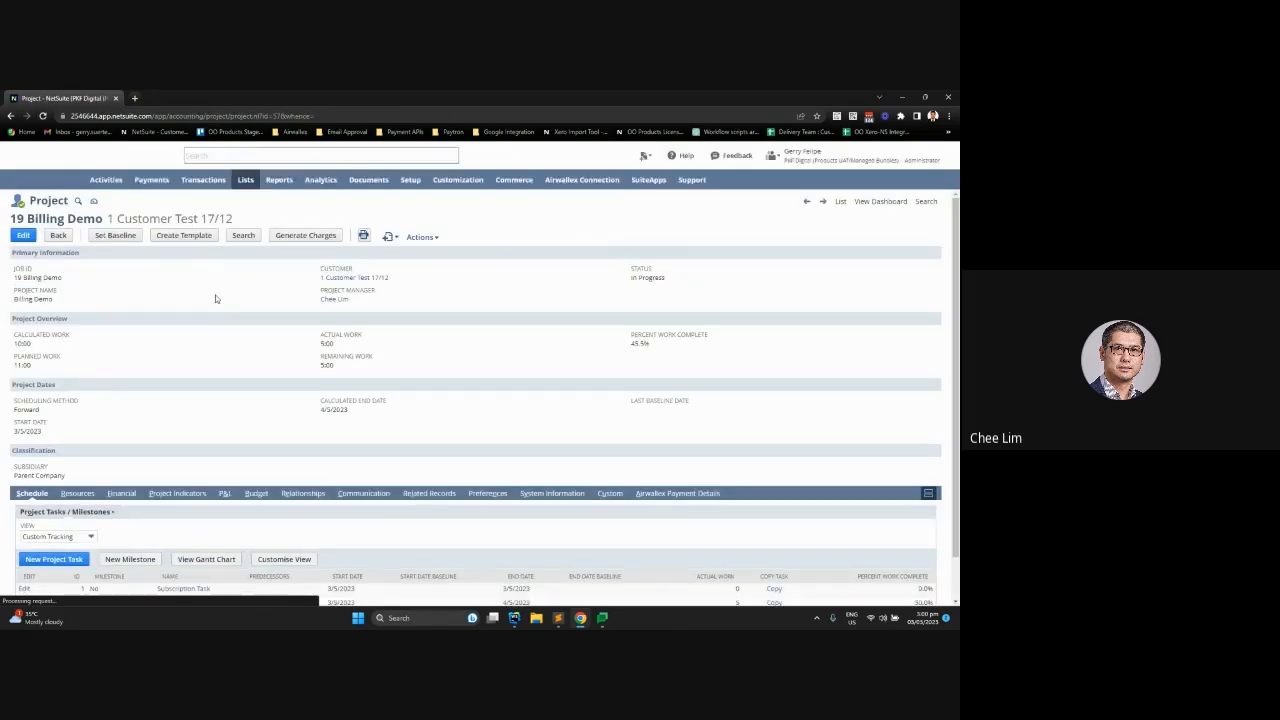
# Step: Review the existing charges in the Billing Demo project's financial details
pyautogui.scroll(-2, 215, 298)
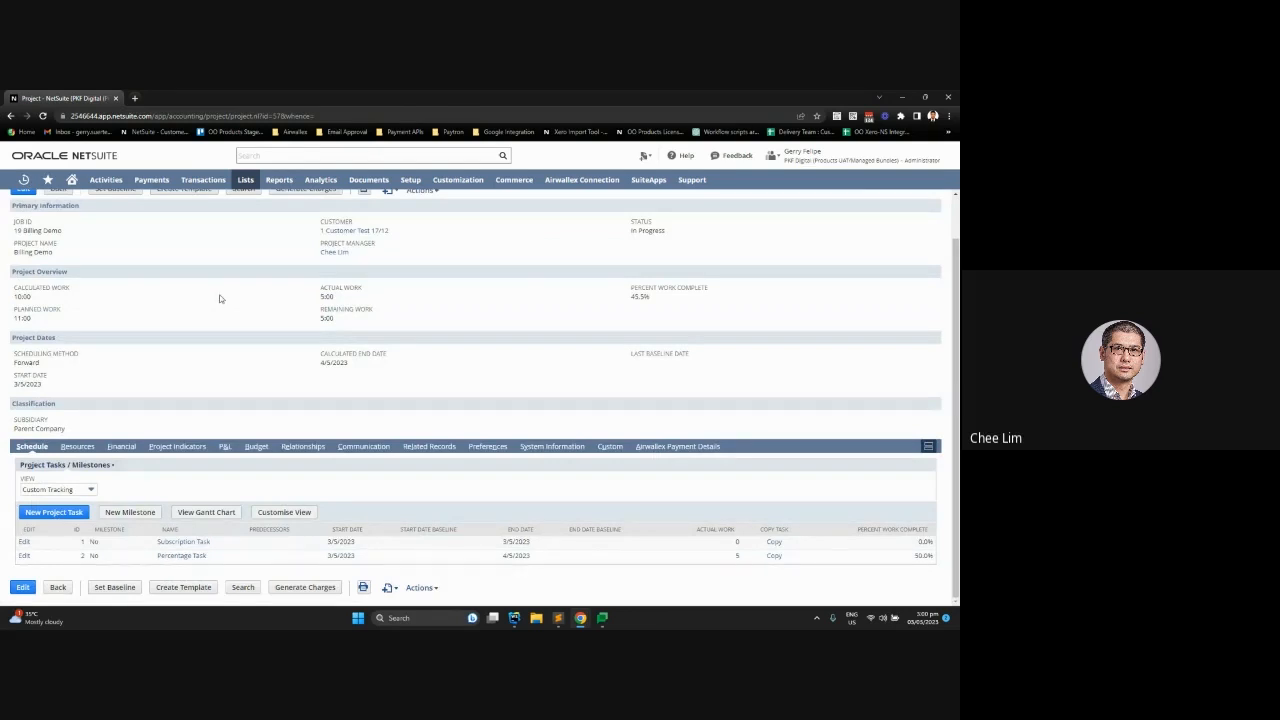
pyautogui.click(120, 447)
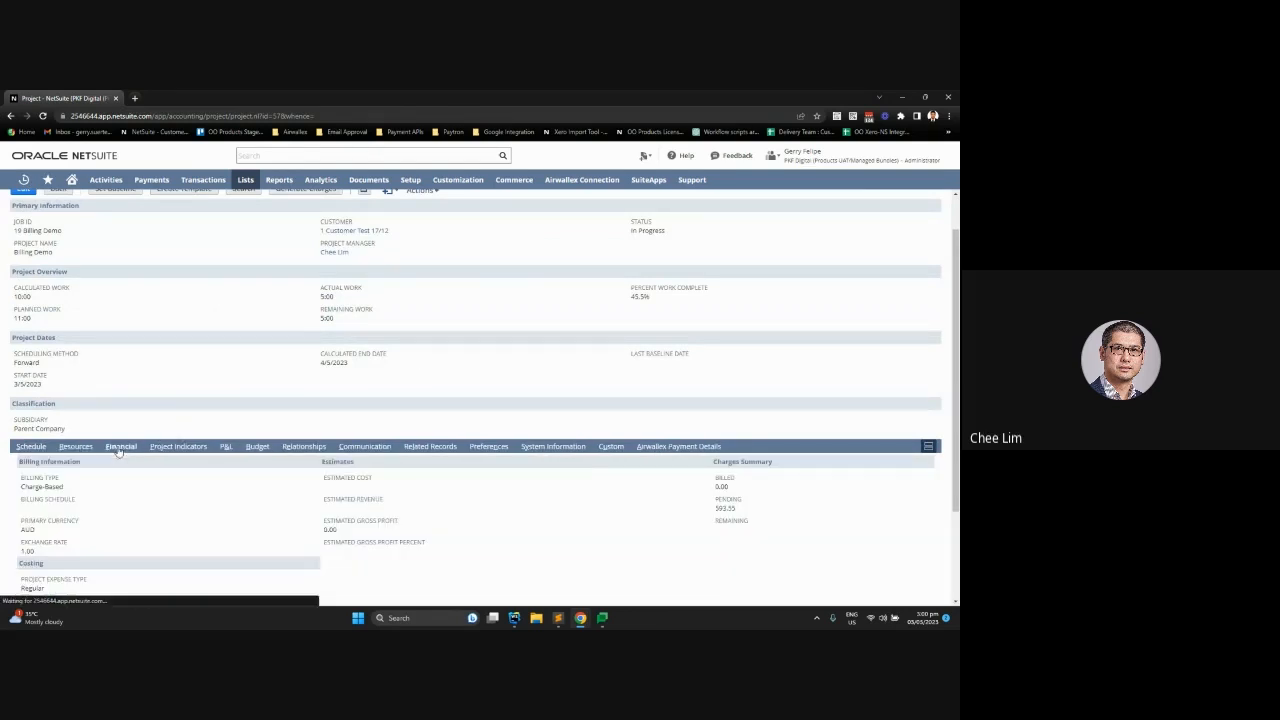
pyautogui.scroll(-3, 212, 363)
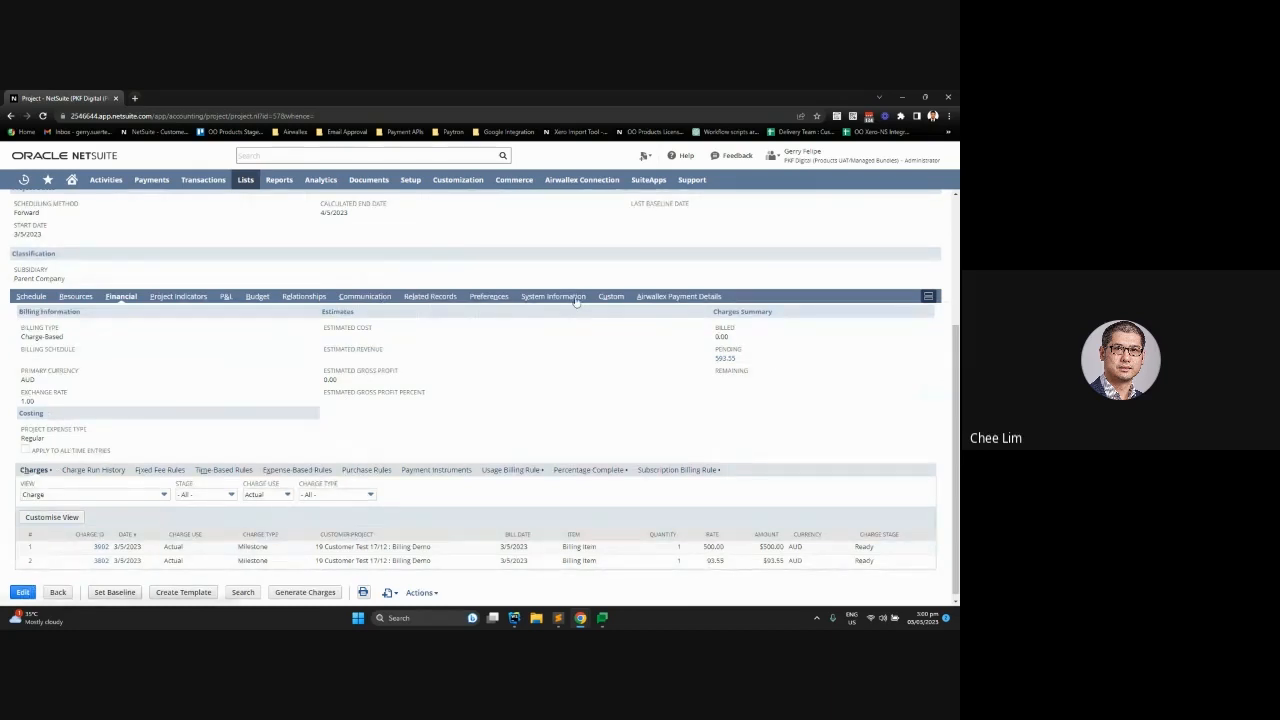
# Step: Open the custom record types list in a separate browser tab and start a new Usage record
pyautogui.moveTo(458, 182)
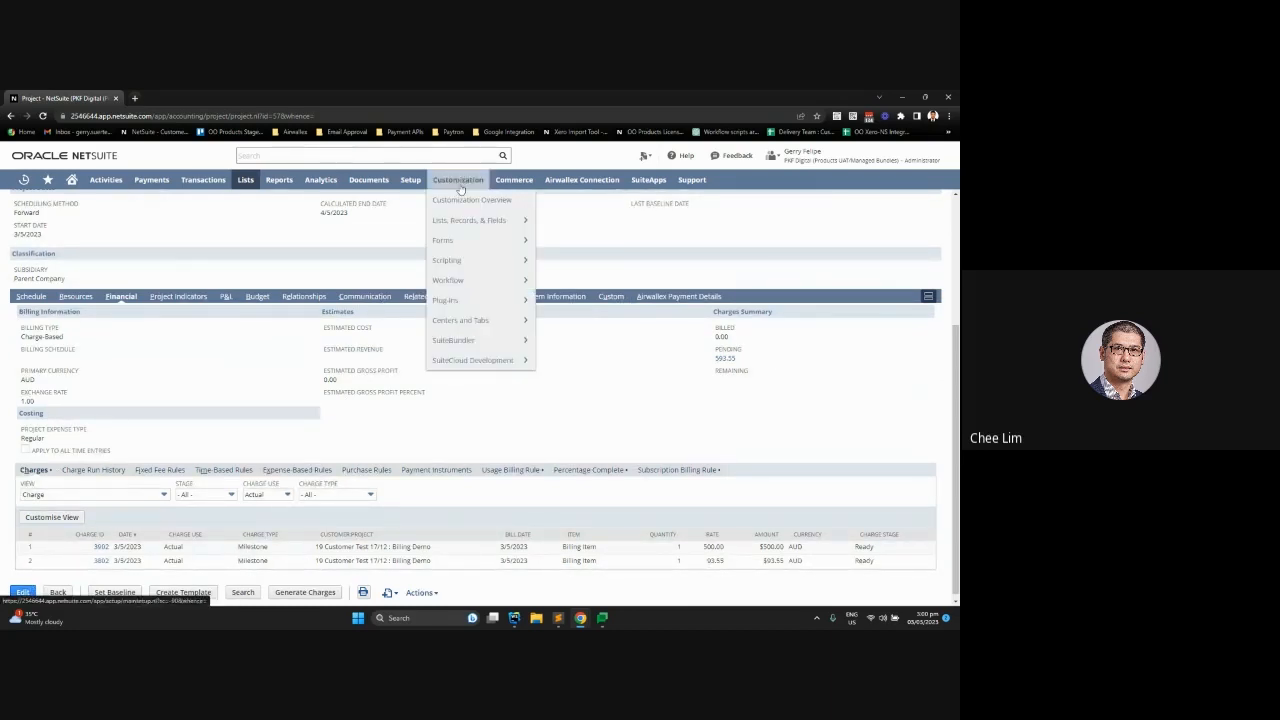
pyautogui.moveTo(466, 220)
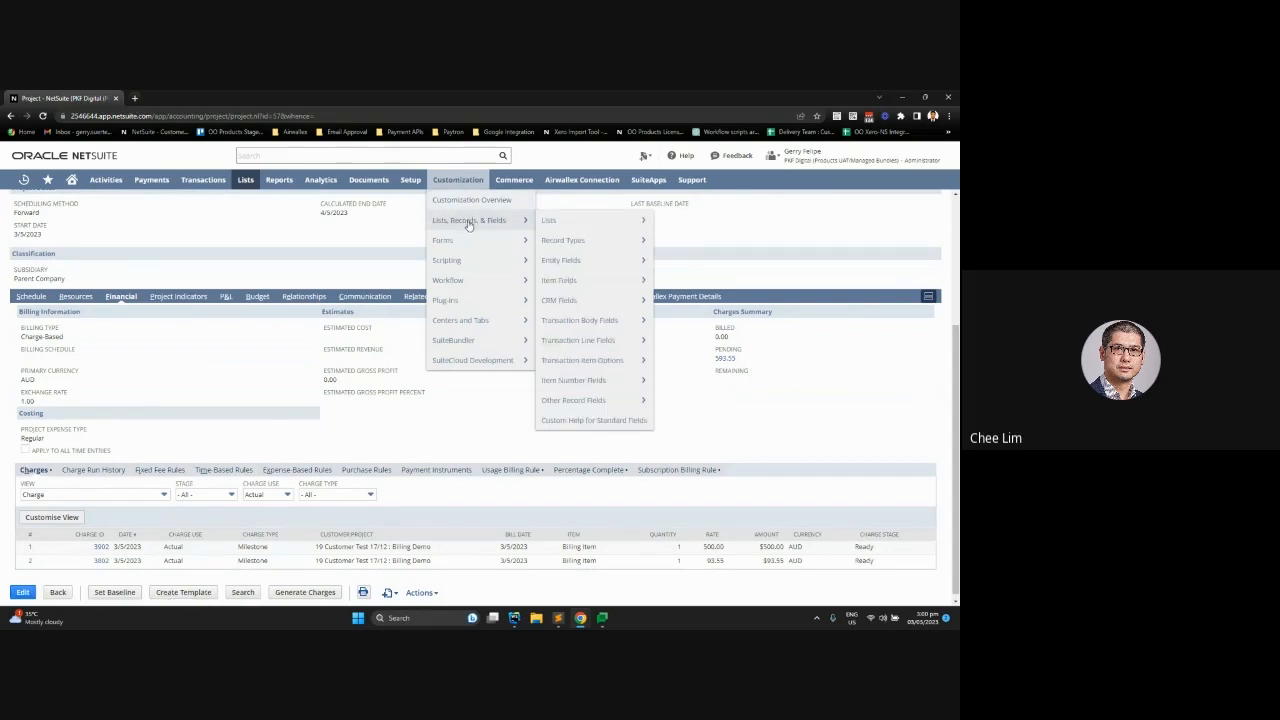
pyautogui.moveTo(553, 242)
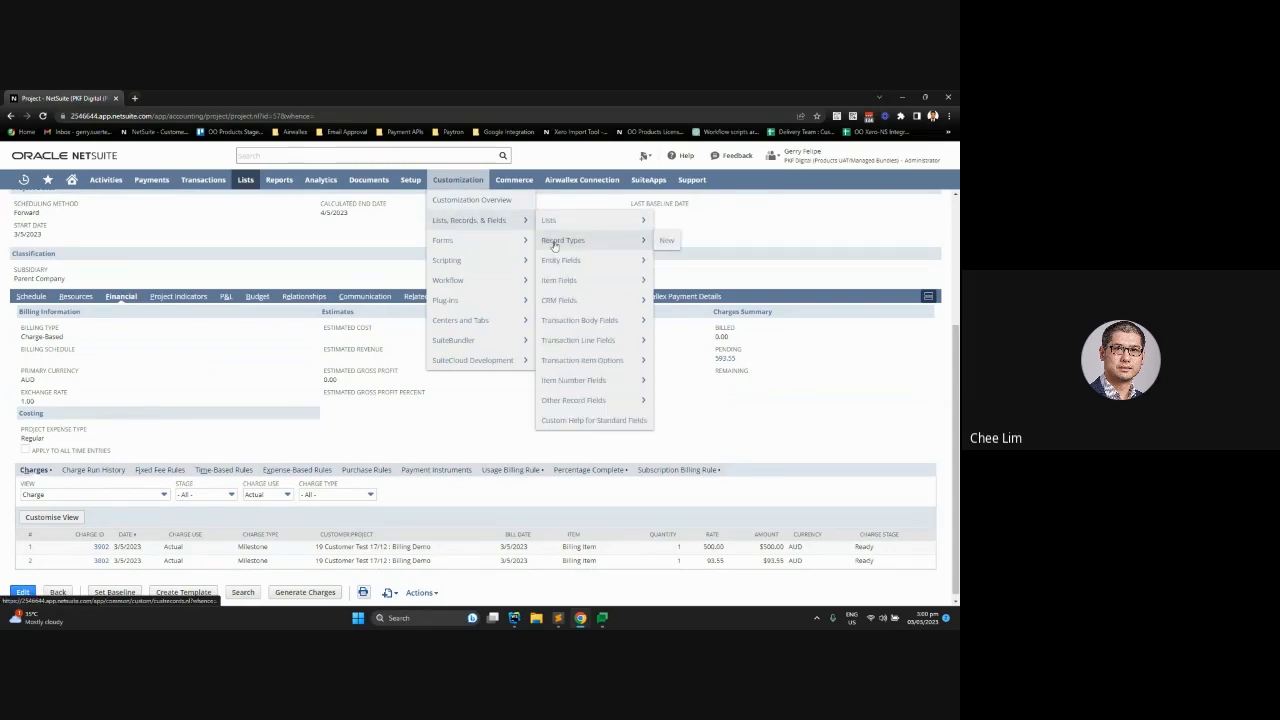
pyautogui.middleClick(553, 242)
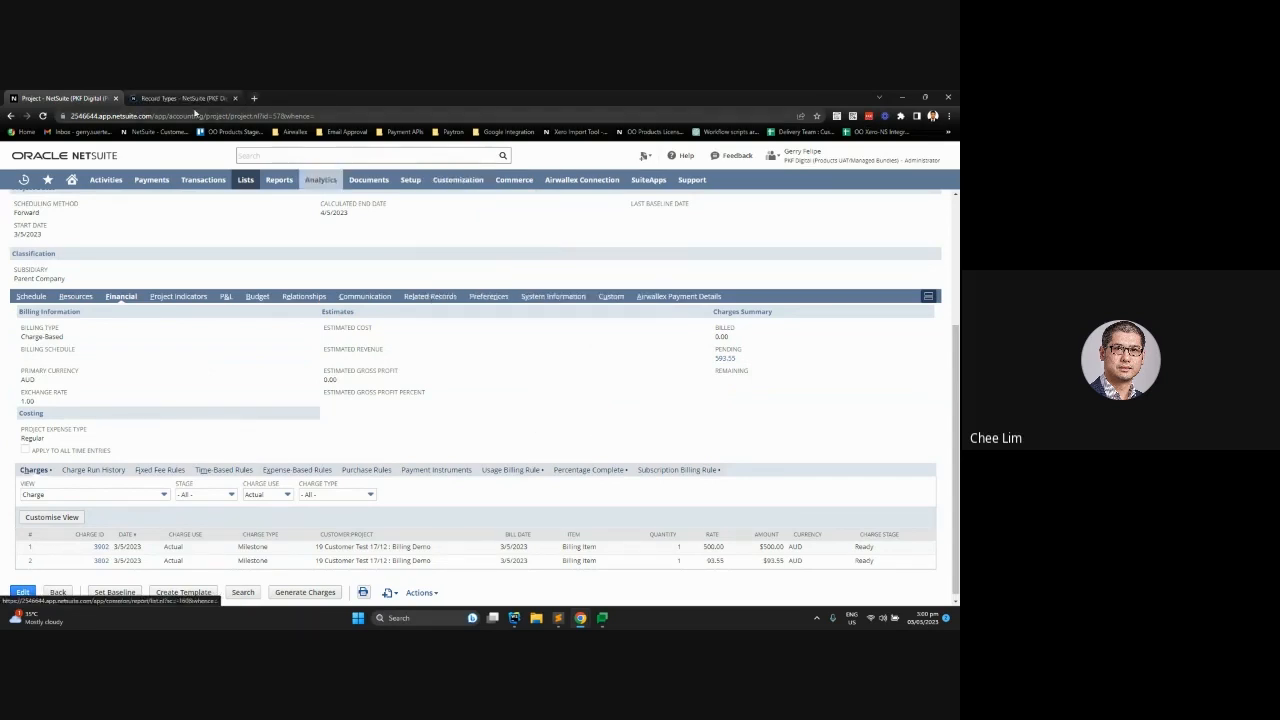
pyautogui.click(186, 99)
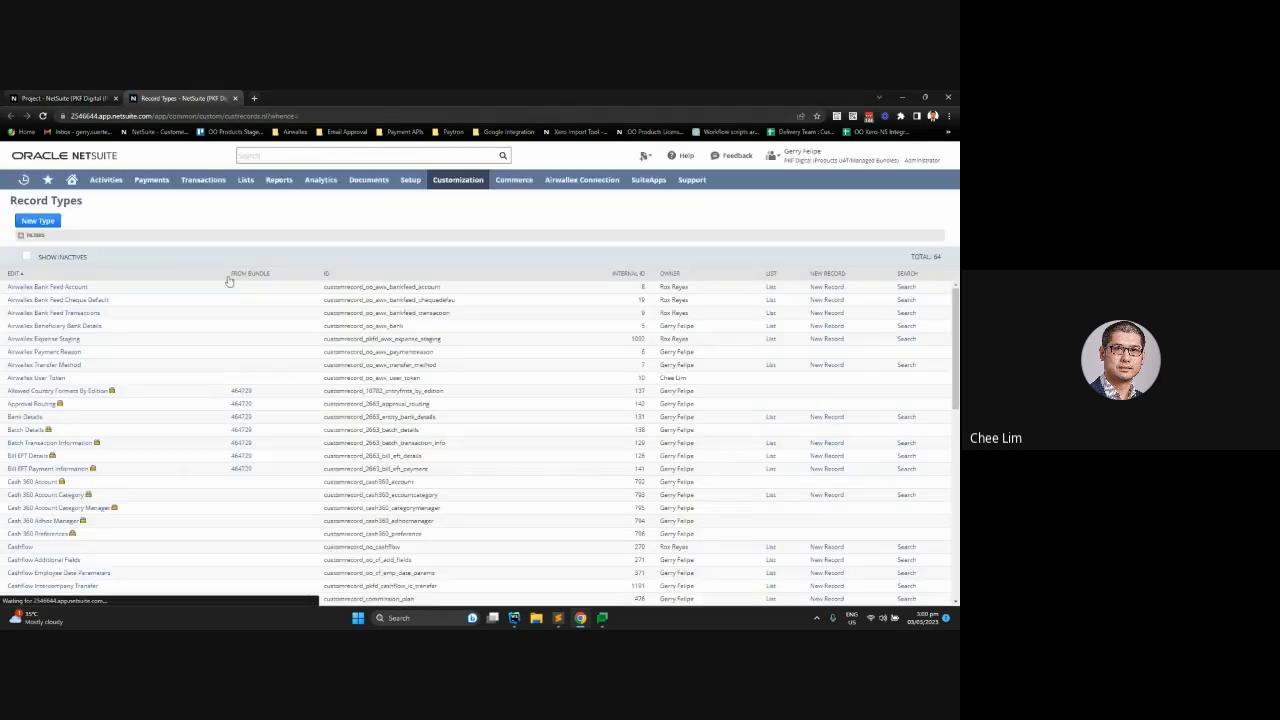
pyautogui.scroll(-10, 221, 381)
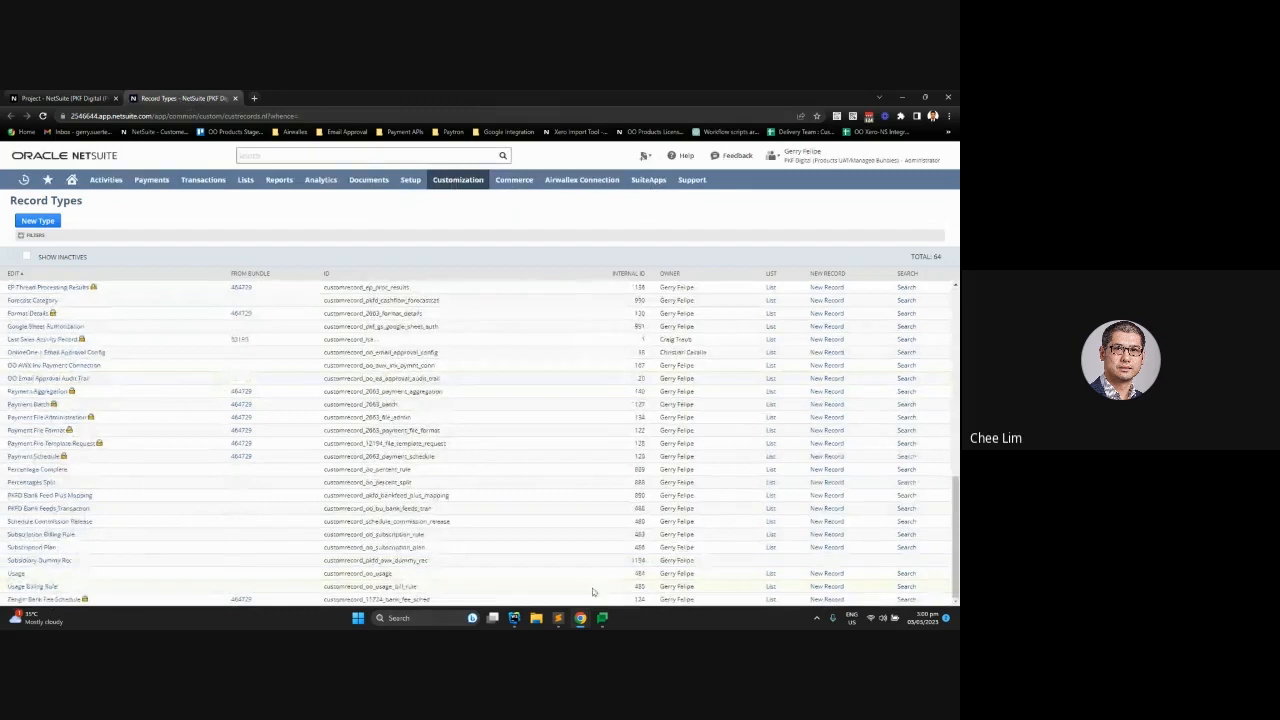
pyautogui.click(824, 577)
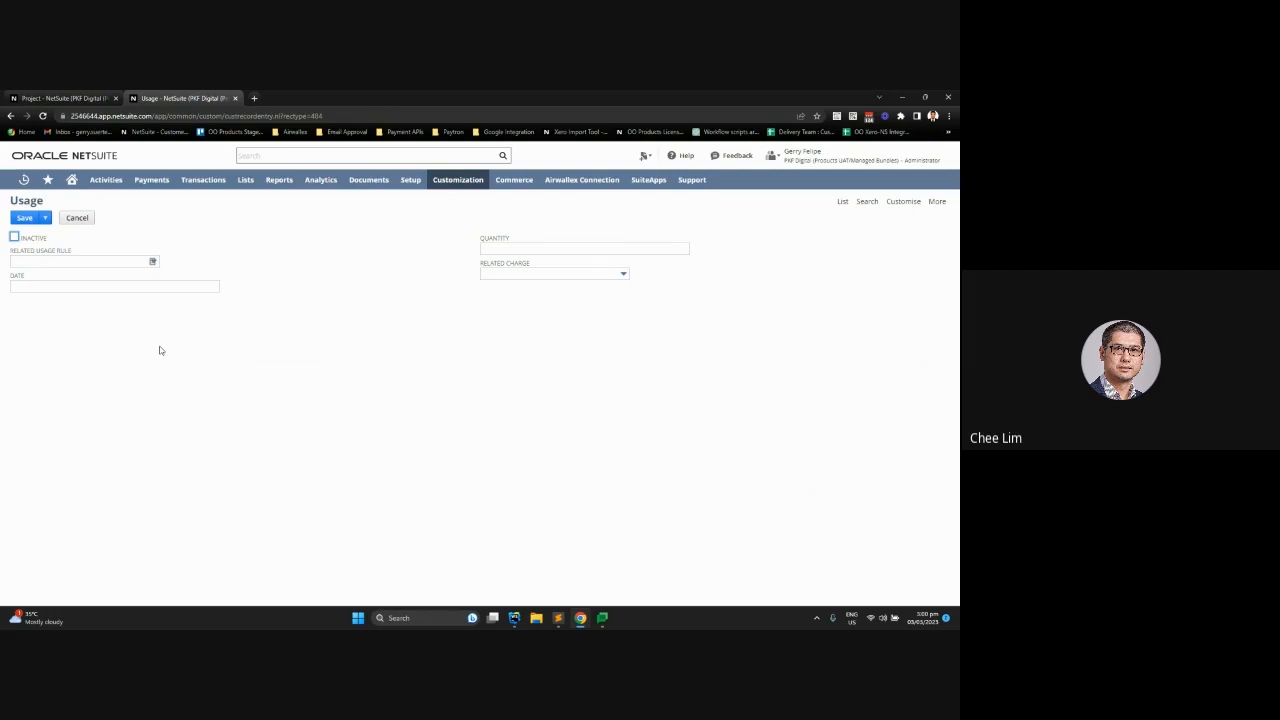
# Step: Link the usage record to the Data Storage rule, set its date to 3/5/2023 and quantity to 500, and save it
pyautogui.click(129, 262)
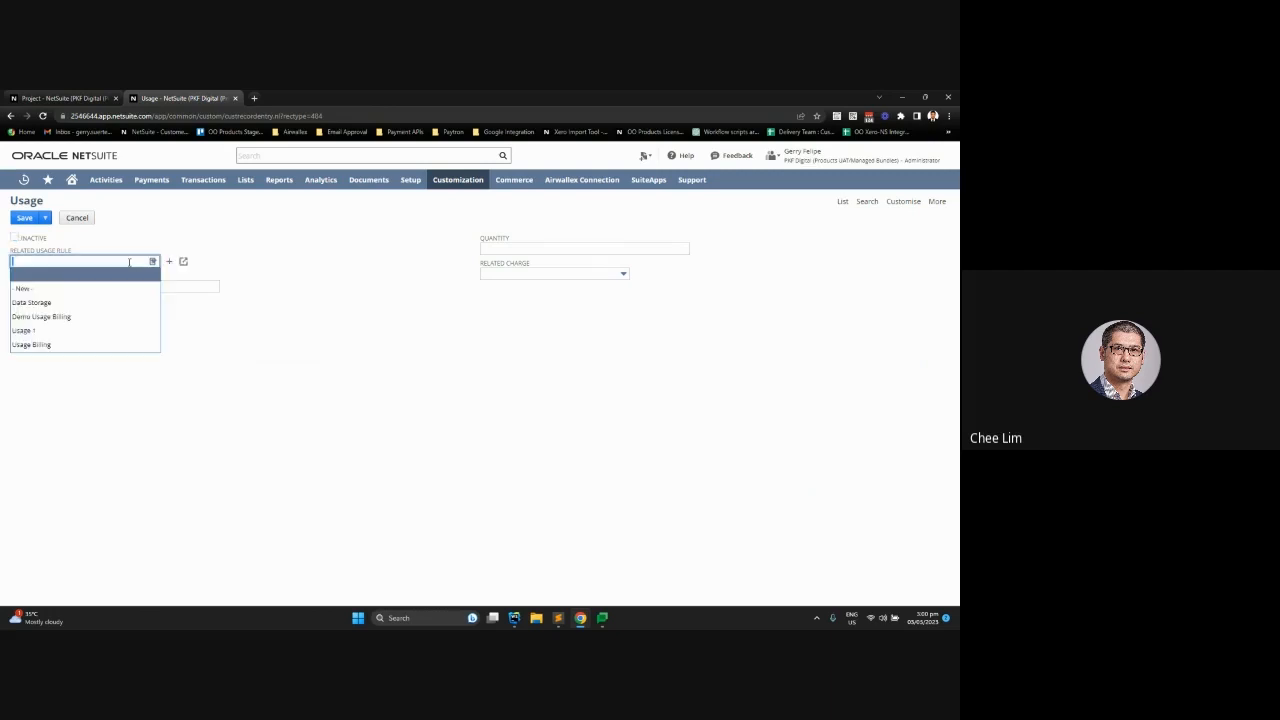
pyautogui.click(45, 304)
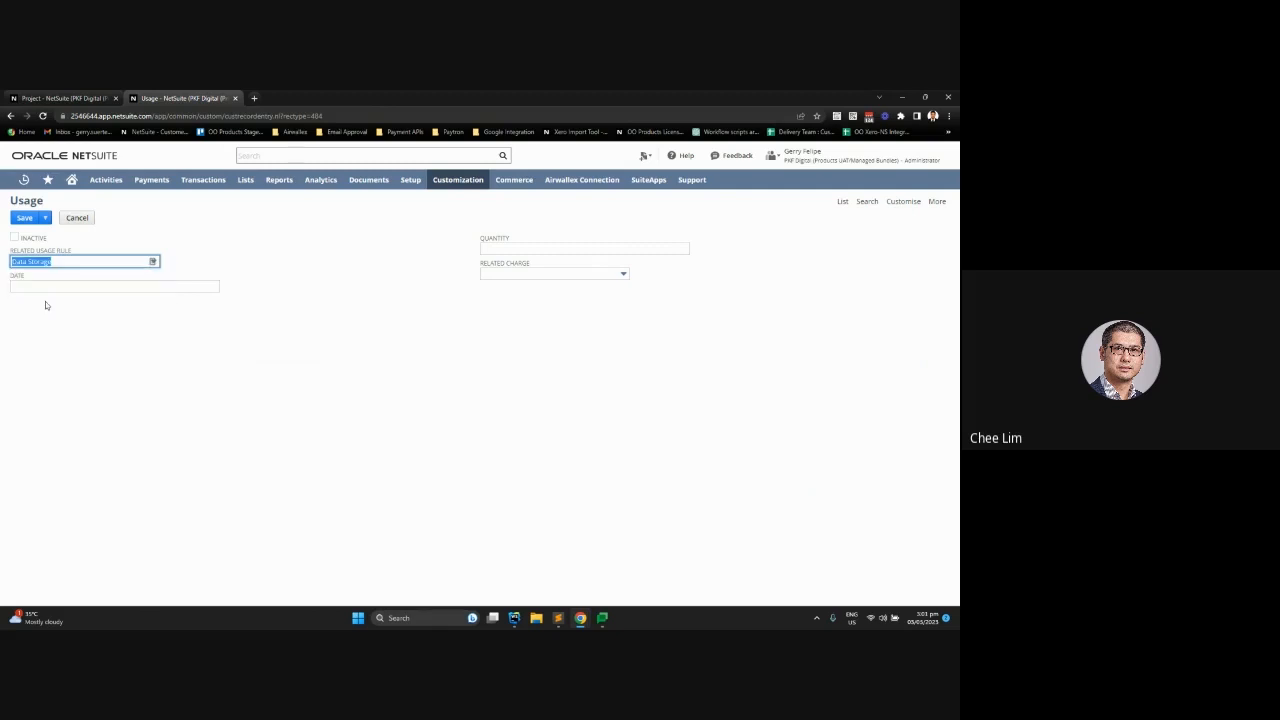
pyautogui.click(62, 289)
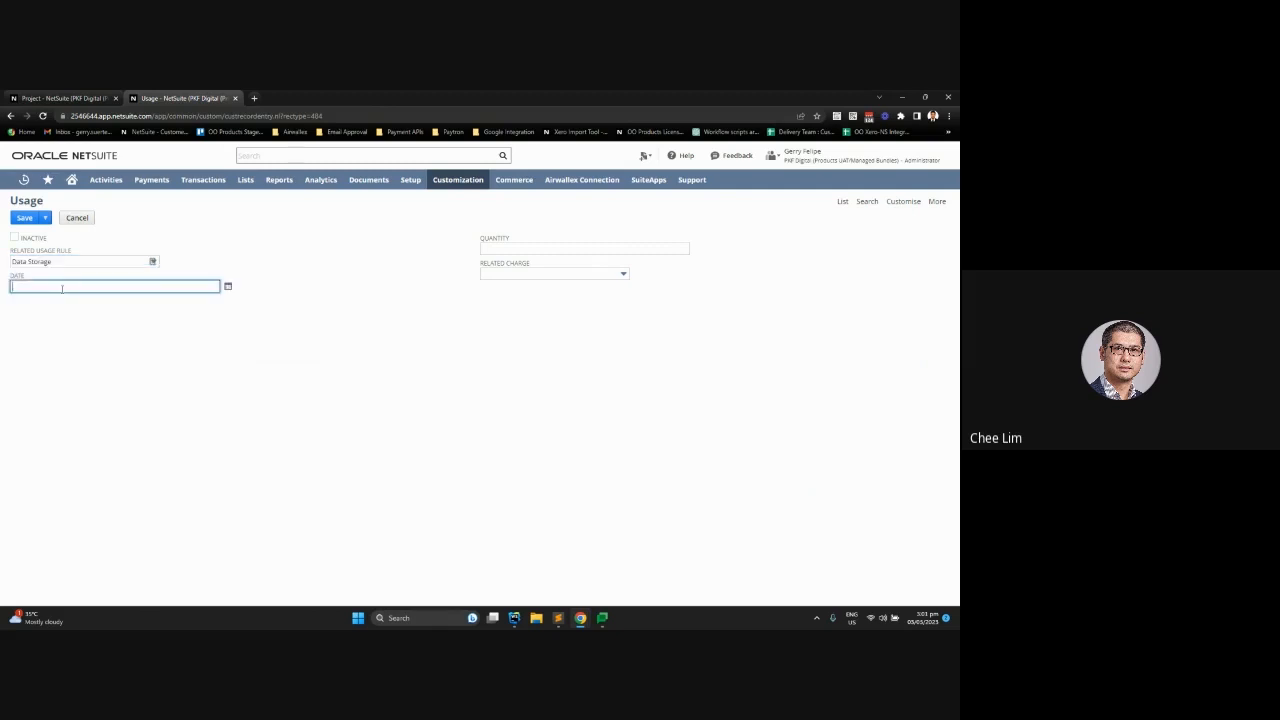
pyautogui.click(228, 286)
pyautogui.click(187, 331)
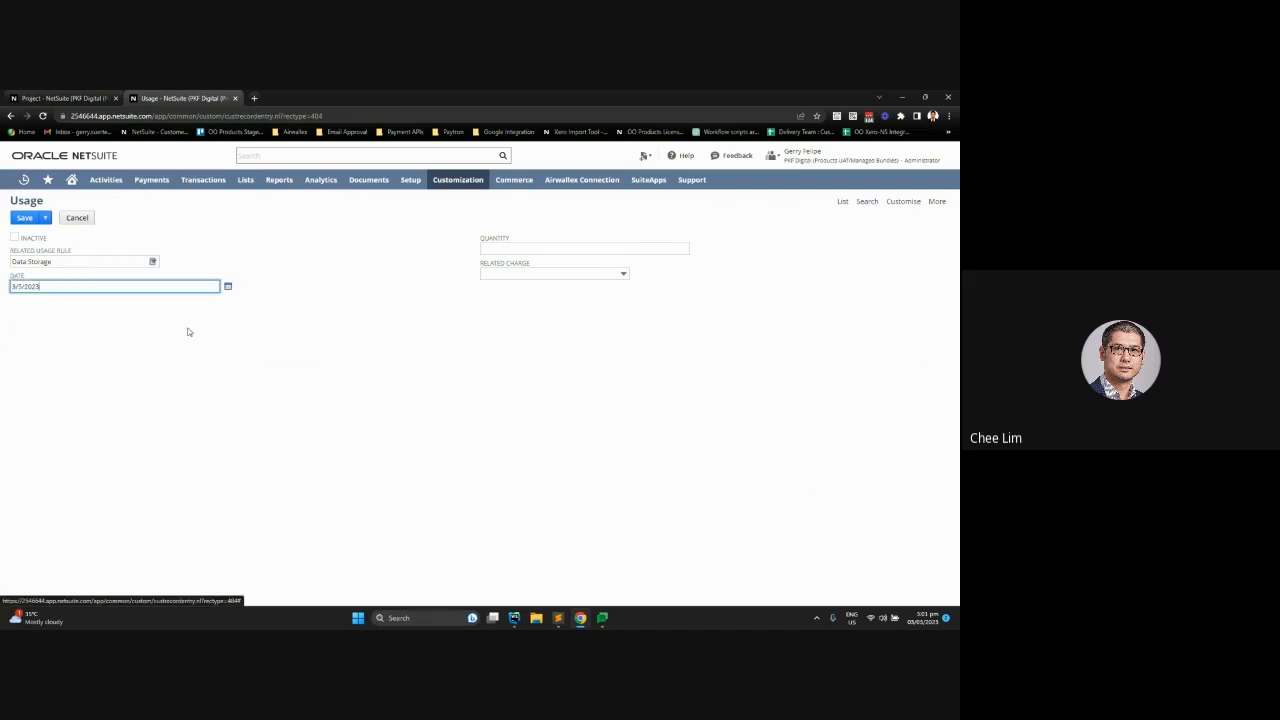
pyautogui.click(533, 249)
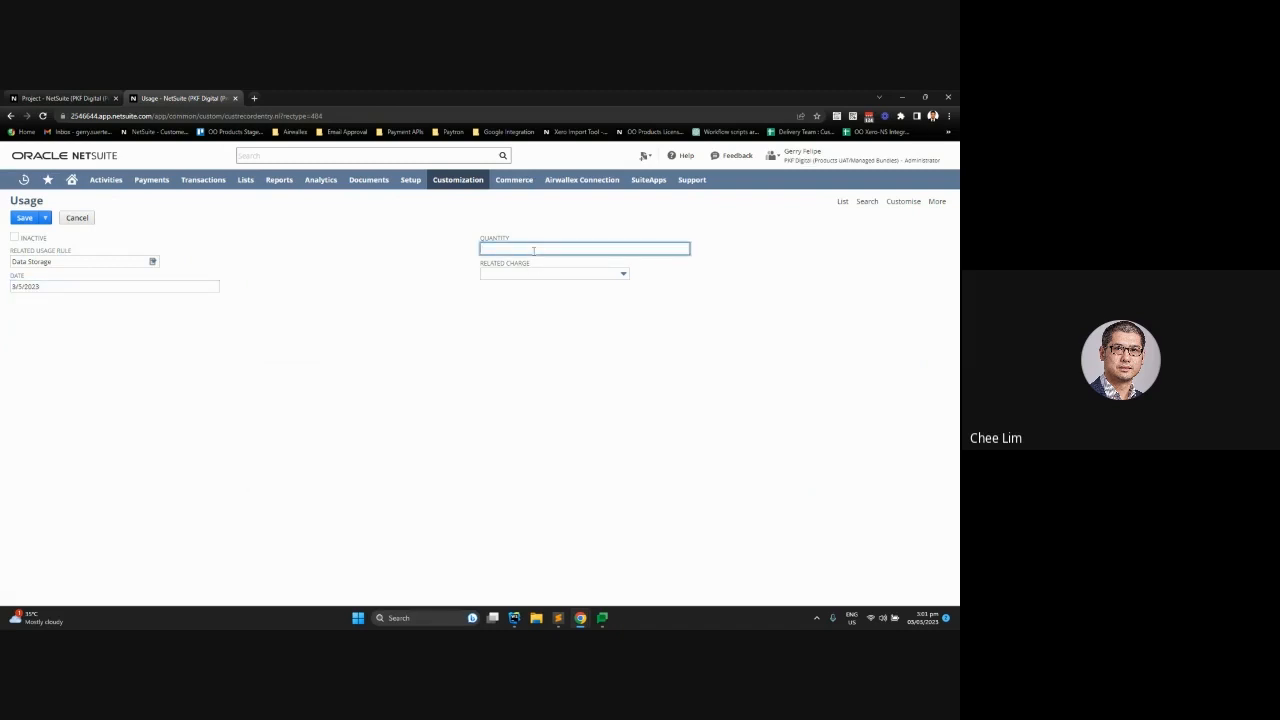
pyautogui.write('500')
pyautogui.click(514, 323)
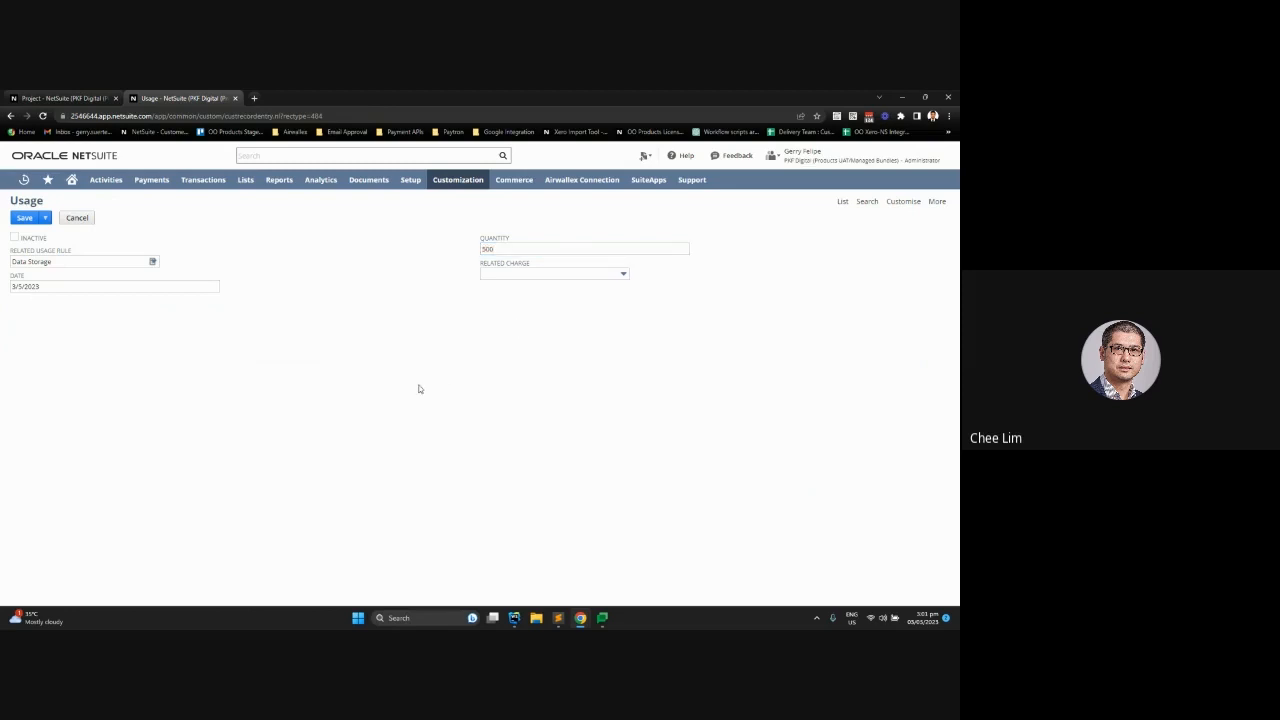
pyautogui.click(25, 218)
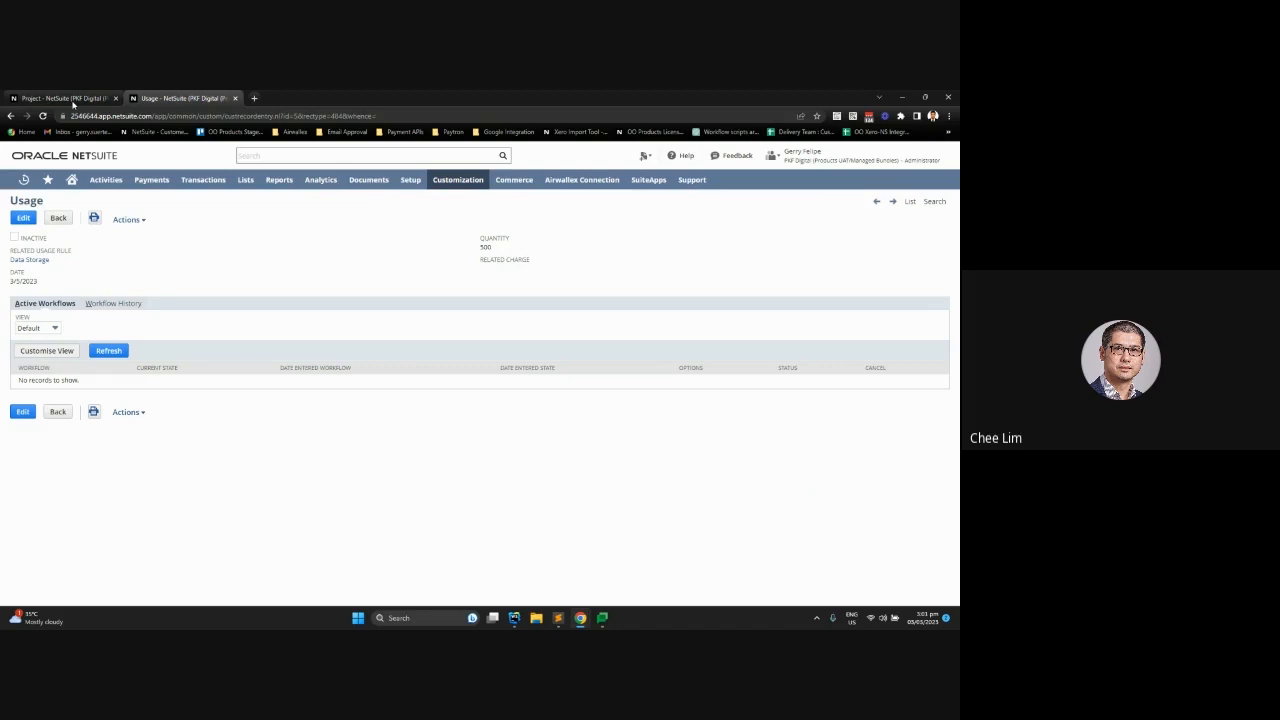
# Step: Return to the Billing Demo project and generate its charges
pyautogui.click(68, 98)
pyautogui.moveTo(148, 180)
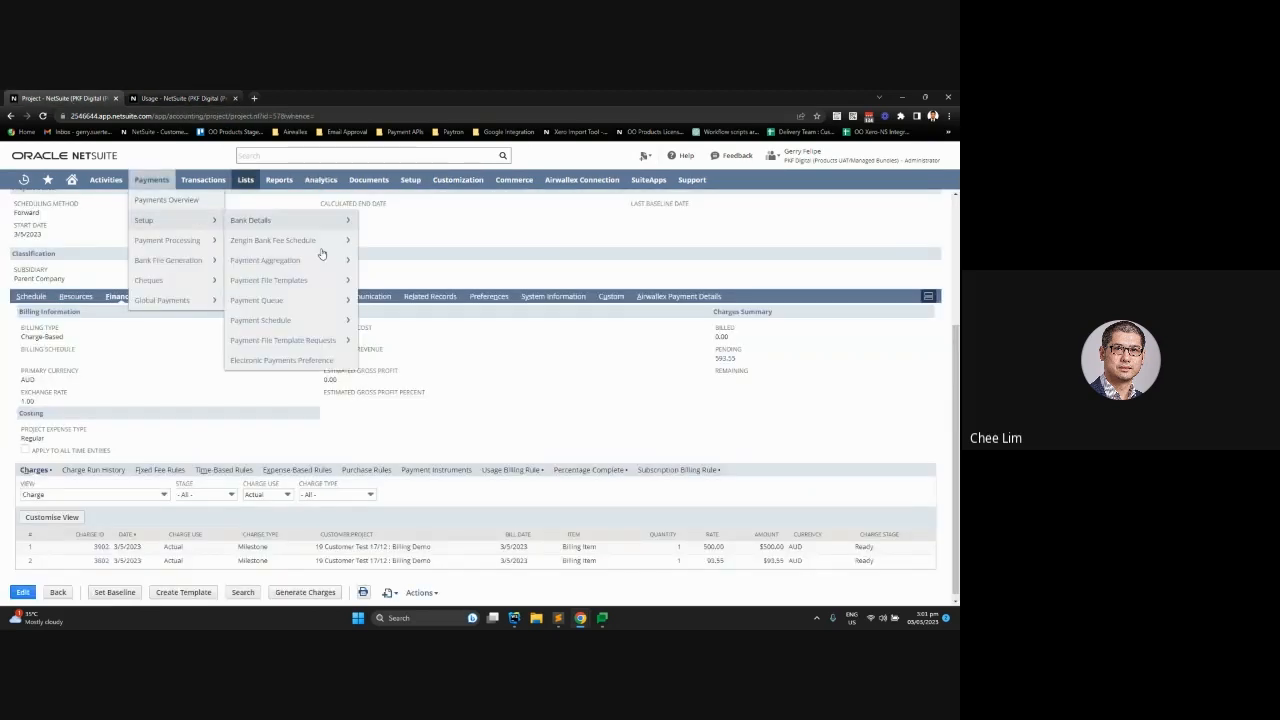
pyautogui.scroll(2, 520, 245)
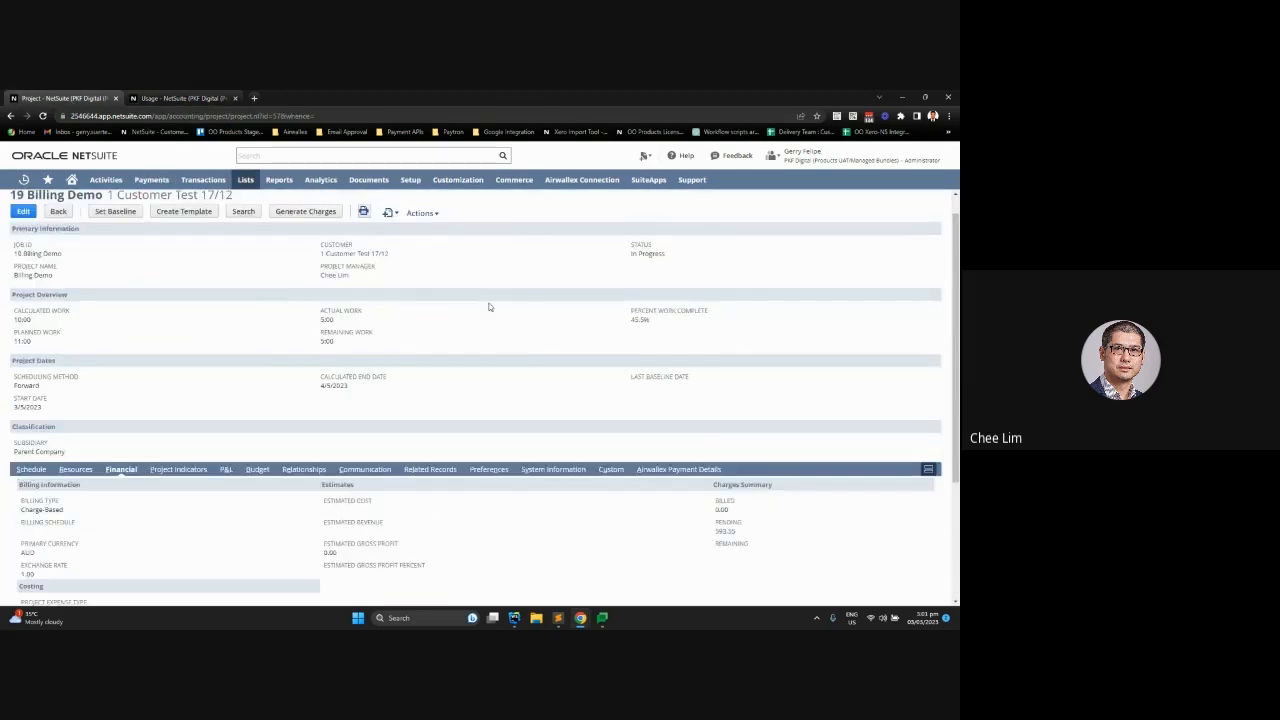
pyautogui.click(313, 243)
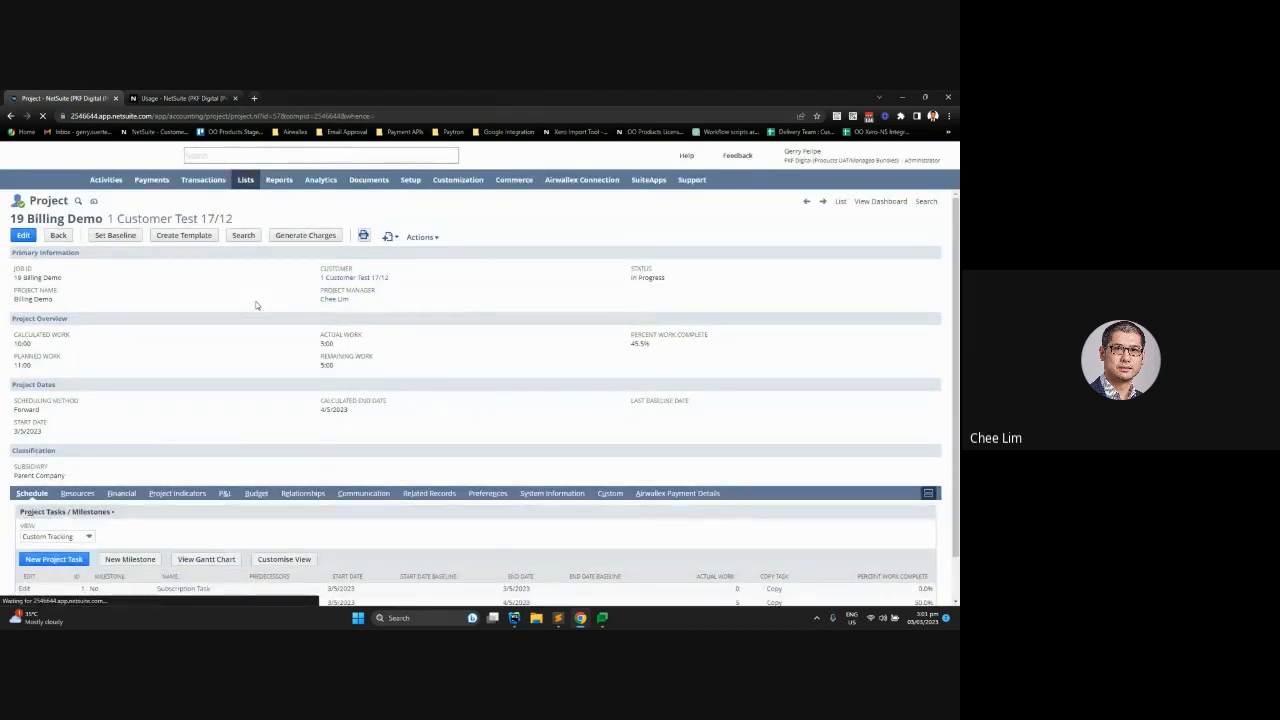
# Step: Check the project's charges list for the charge generated from the Data Storage usage
pyautogui.scroll(-1, 262, 303)
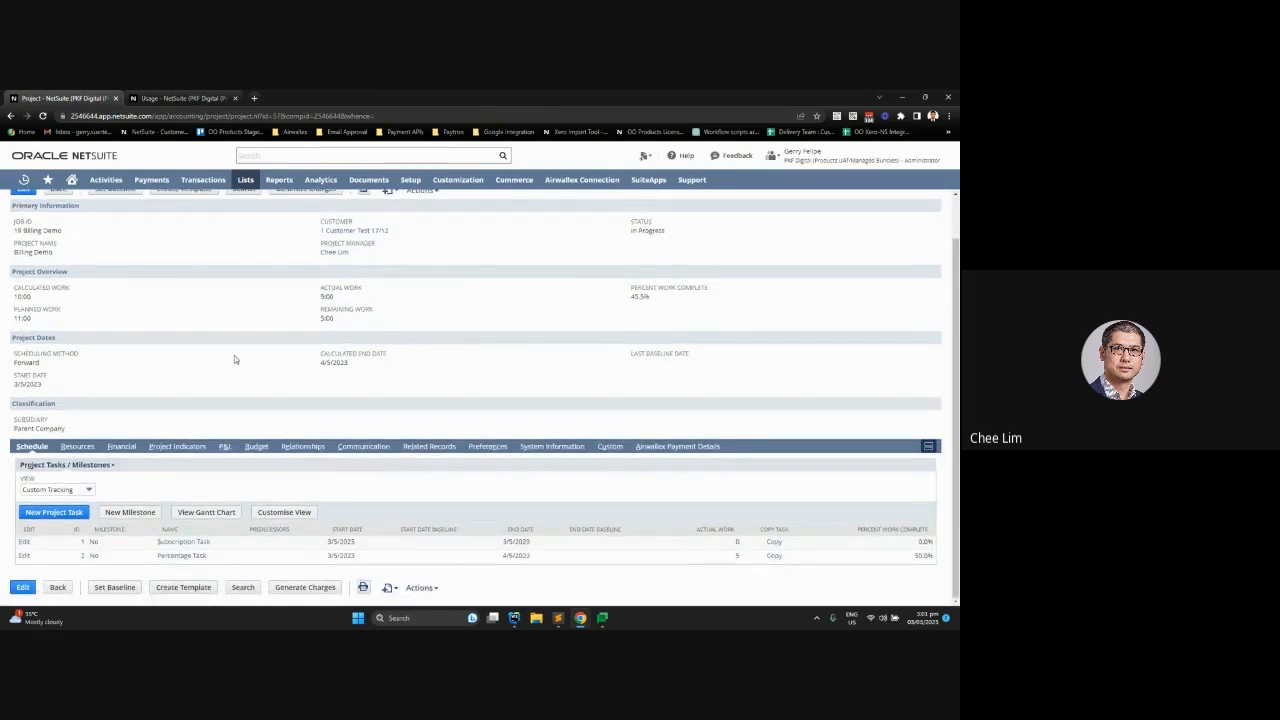
pyautogui.click(121, 446)
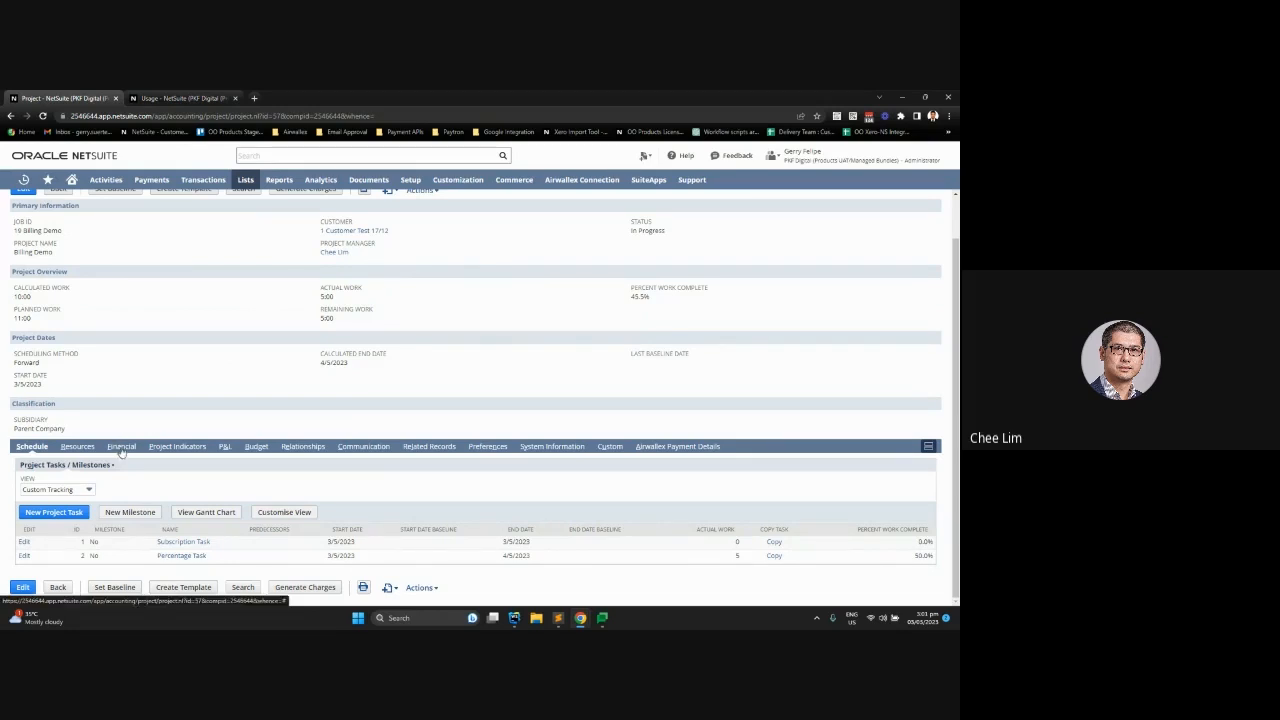
pyautogui.scroll(-2, 209, 374)
pyautogui.scroll(-1, 209, 374)
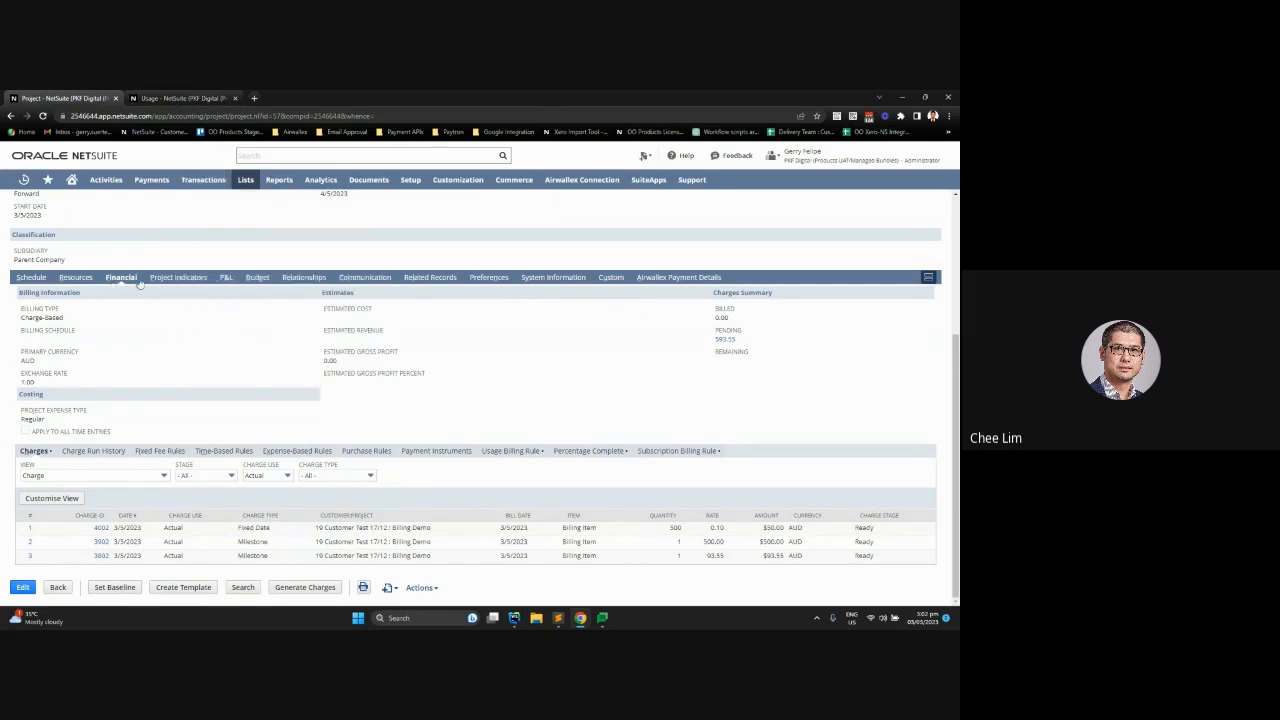
# Step: Inspect the Data Storage usage billing rule and the usage record's related charge, and return to the project
pyautogui.click(490, 455)
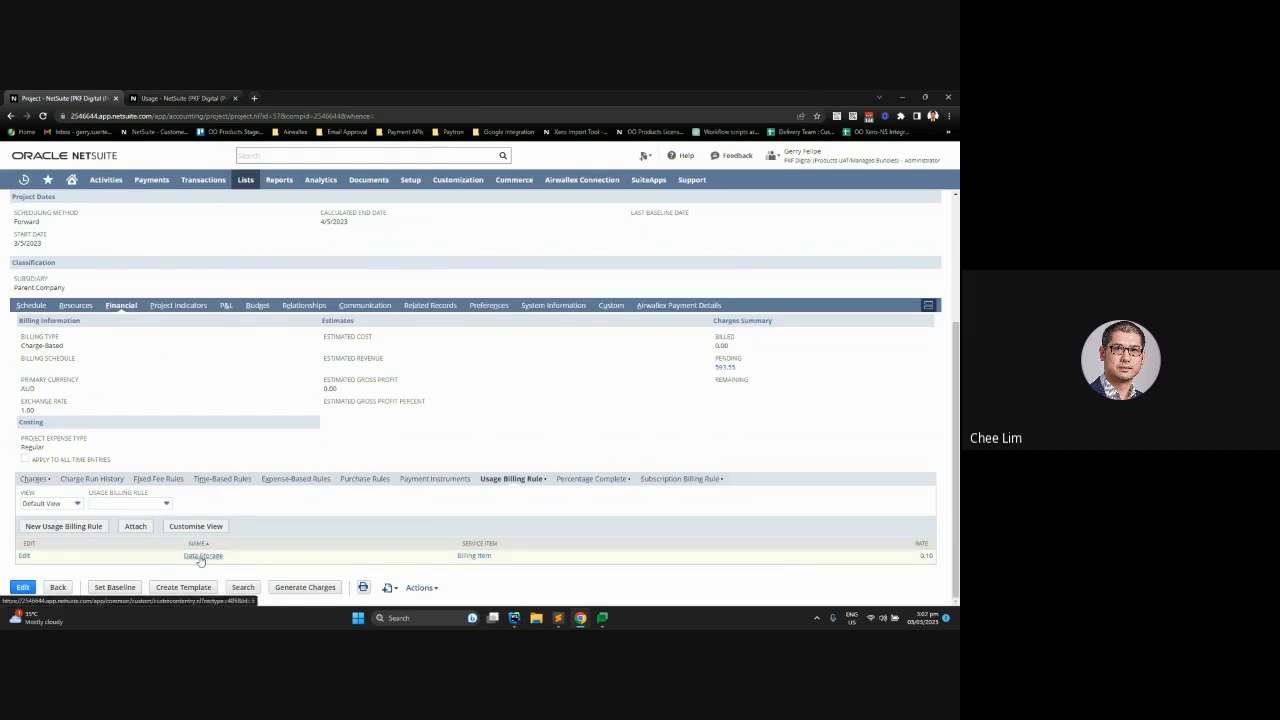
pyautogui.click(201, 558)
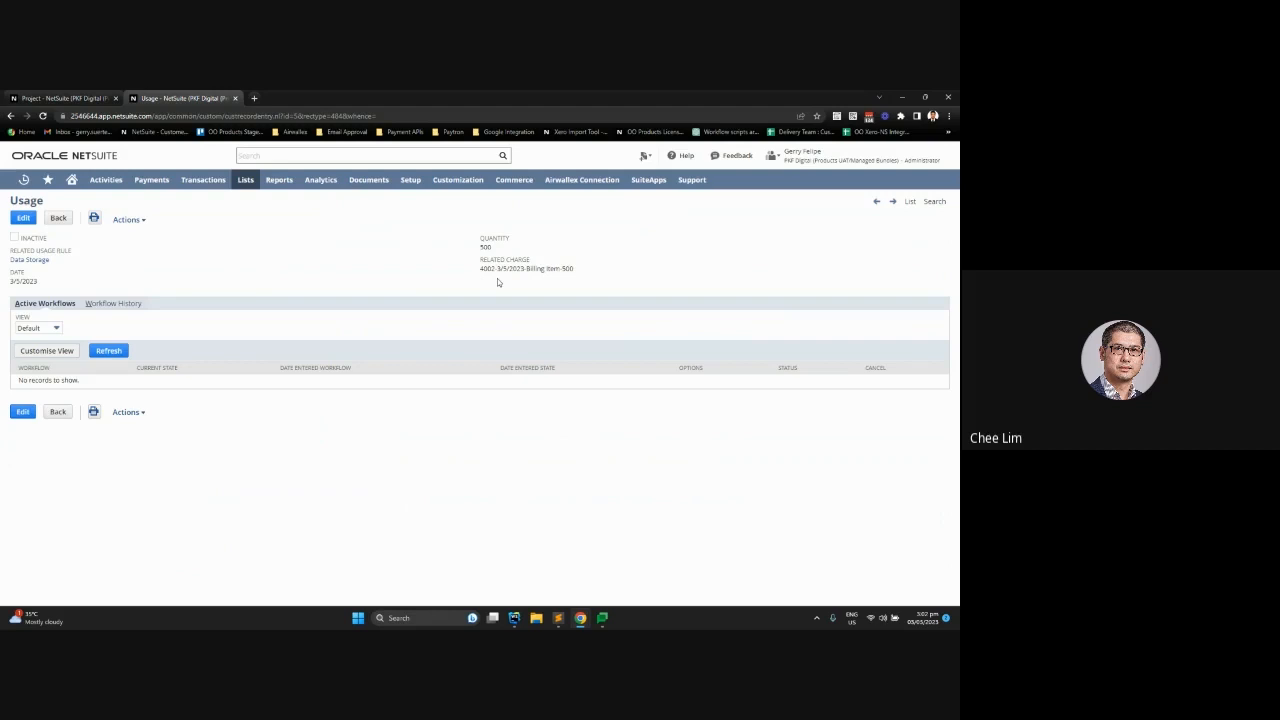
pyautogui.click(47, 97)
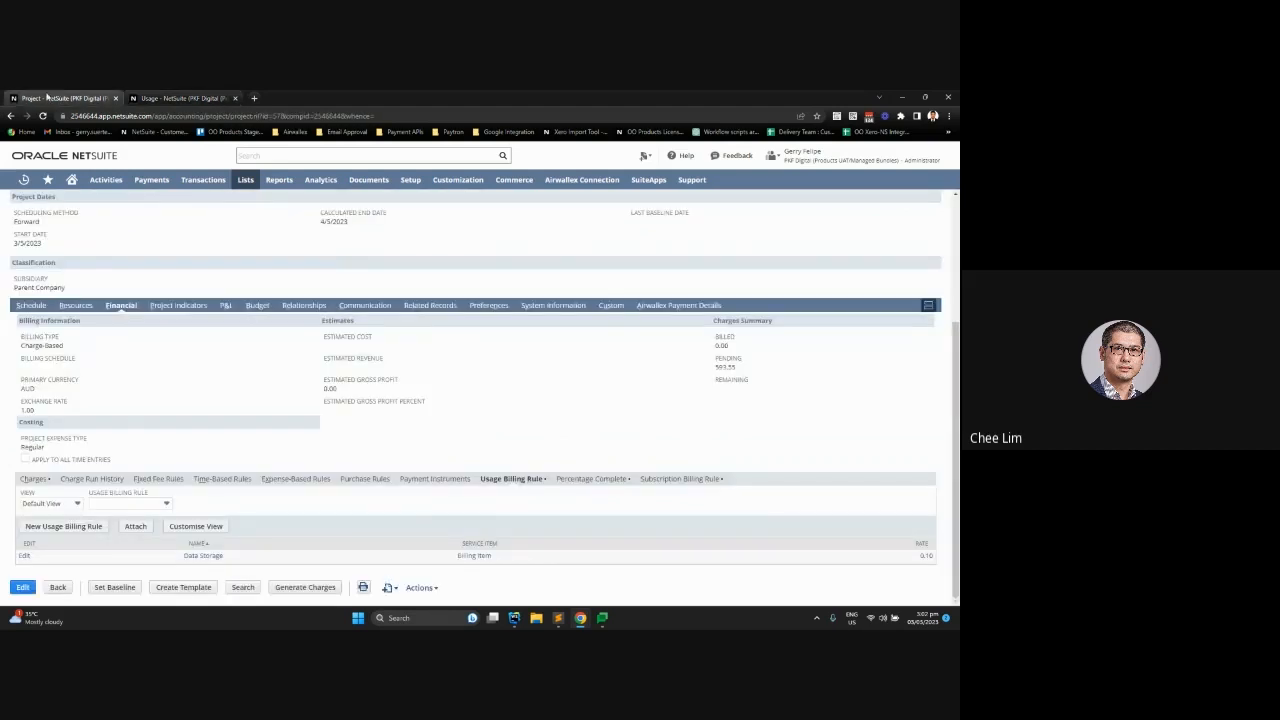